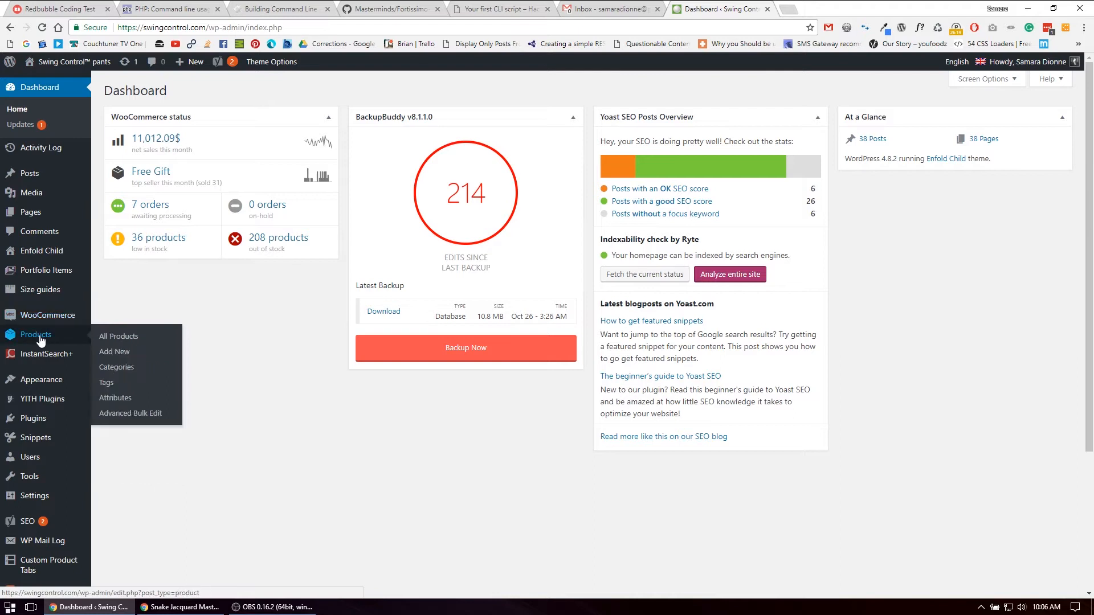
Open the product attributes and enter COLOR123 as the new attribute's name, taking the text to the clipboard
click(128, 398)
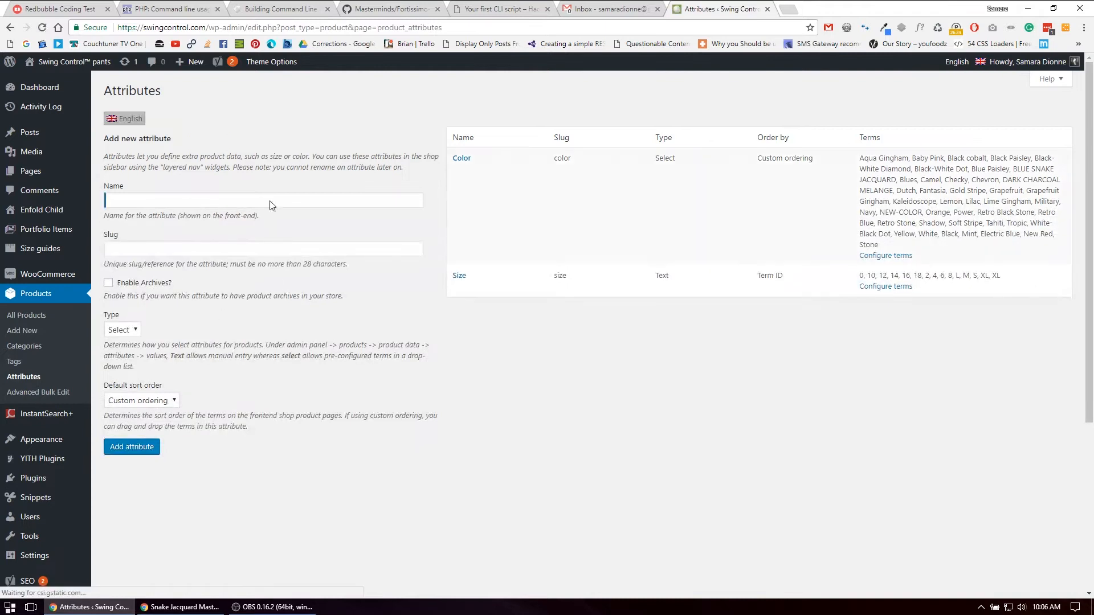
click(203, 202)
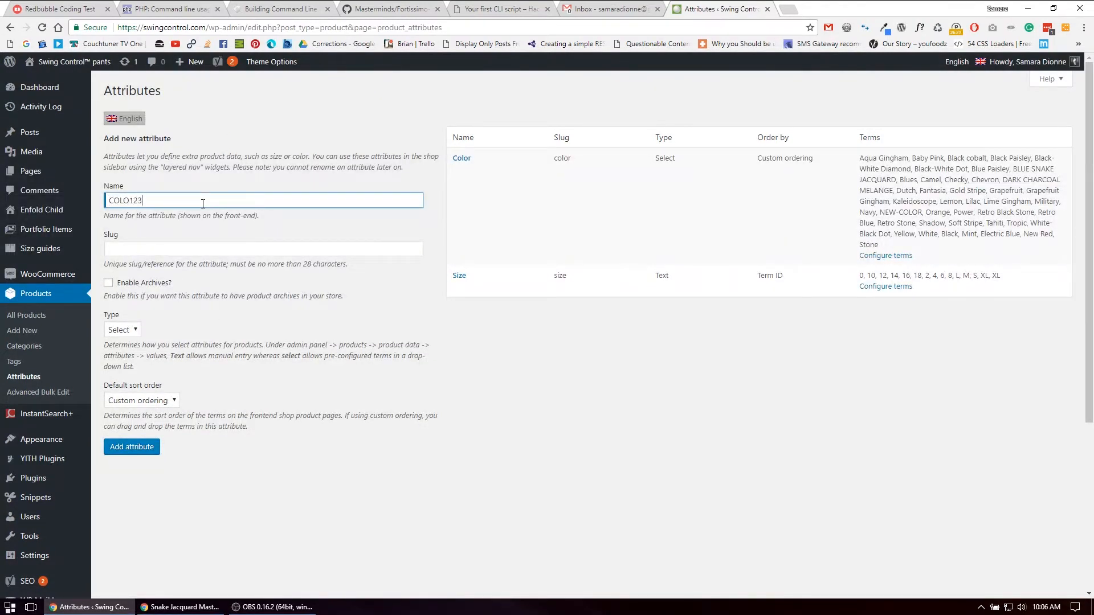
text(COLO123)
click(129, 201)
text(R)
click(164, 203)
double_click(217, 200)
key(ctrl+c)
Open the Color attribute's terms and fill in a new color named COLOR123 with swatch type Color Swatch
click(462, 159)
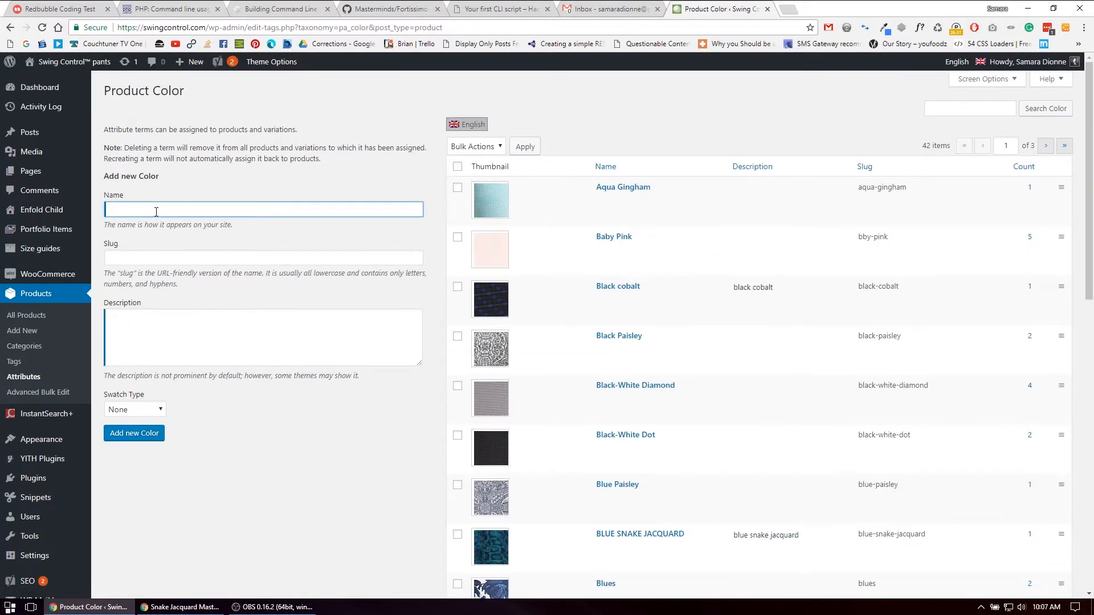
key(ctrl+v)
click(138, 416)
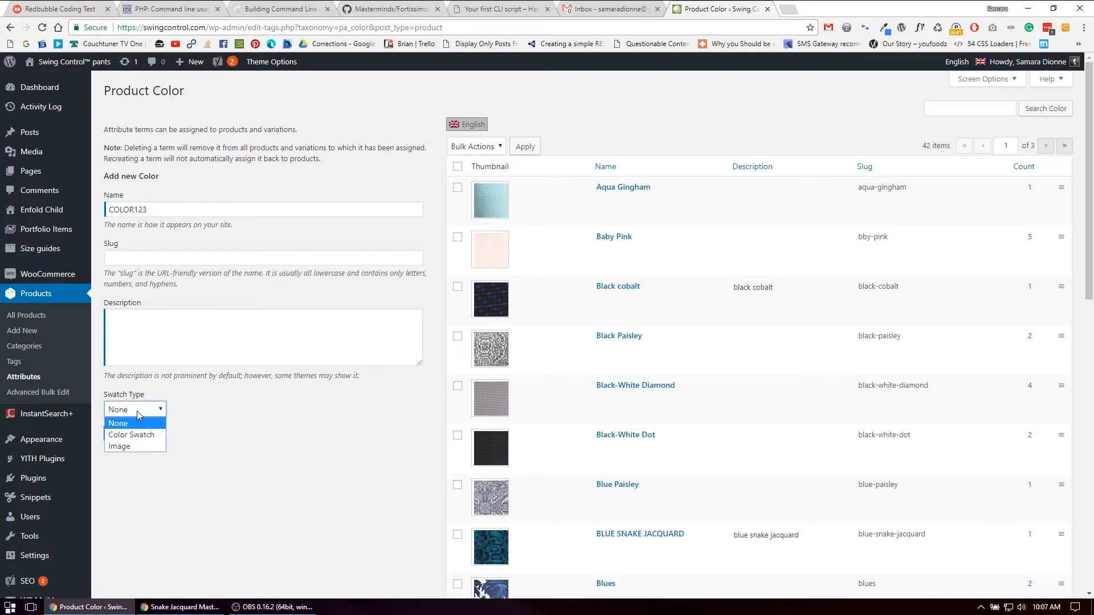
click(142, 435)
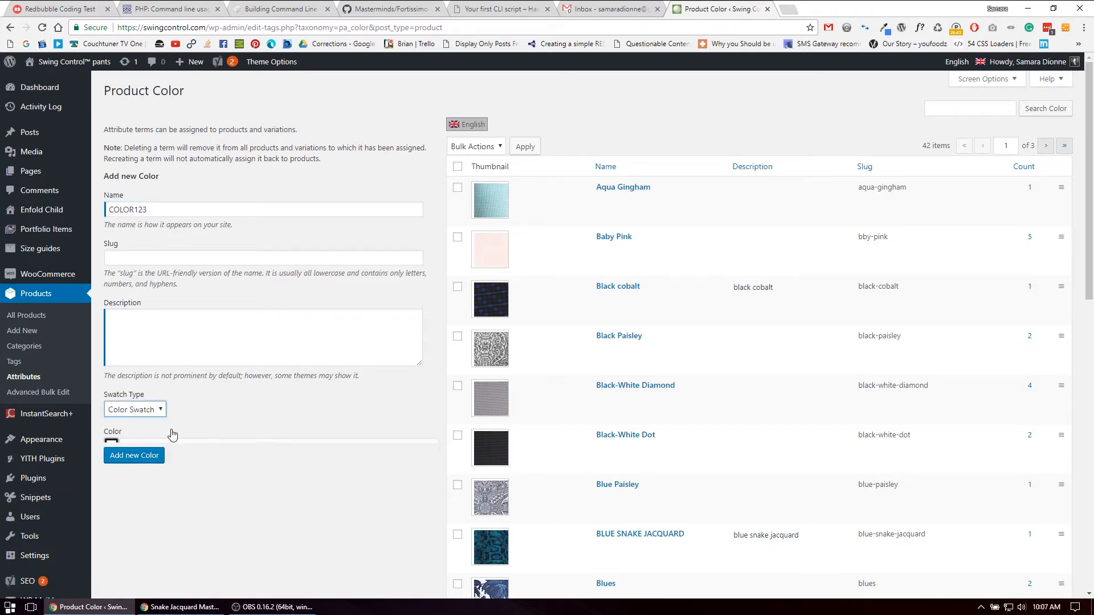
Set the swatch color to magenta #ff00ff, add the new color and check it in the color list
click(113, 445)
click(190, 475)
click(196, 461)
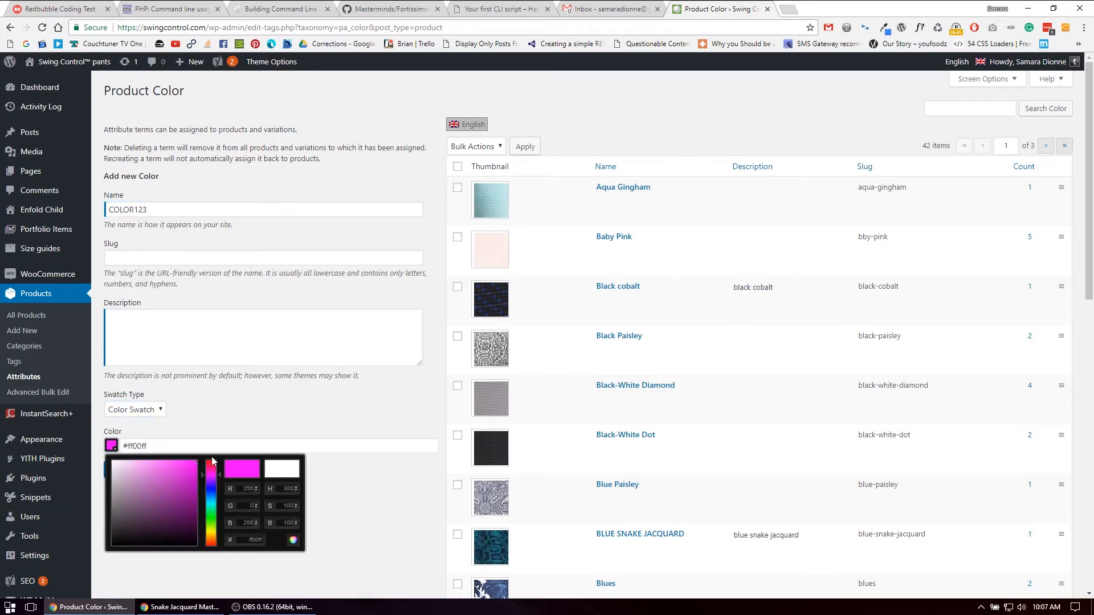
click(283, 421)
click(129, 477)
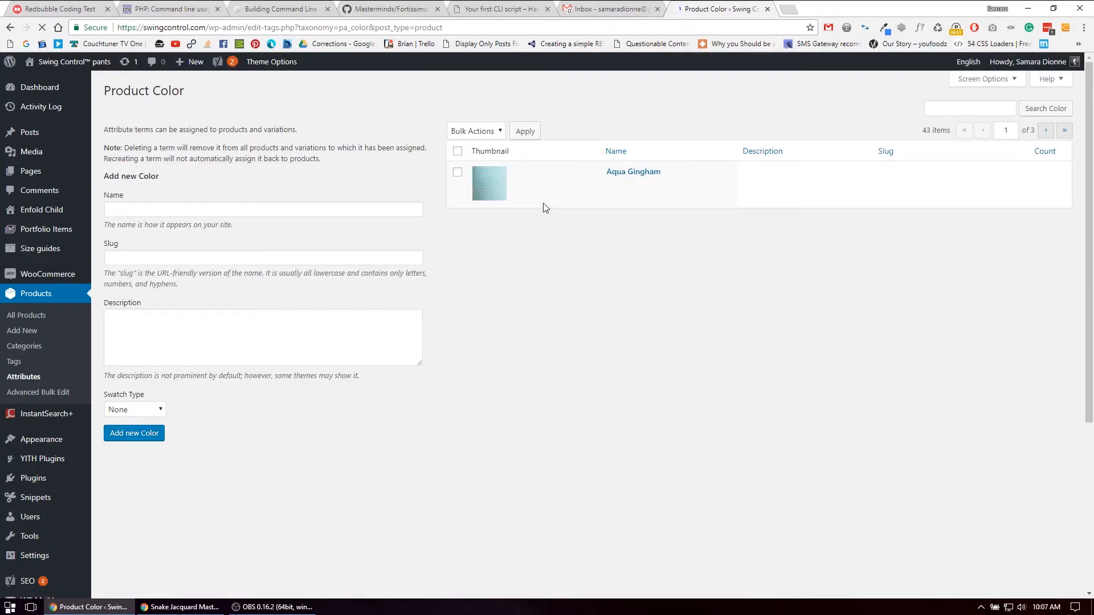
scroll(592, 305, down, 3)
scroll(593, 305, down, 4)
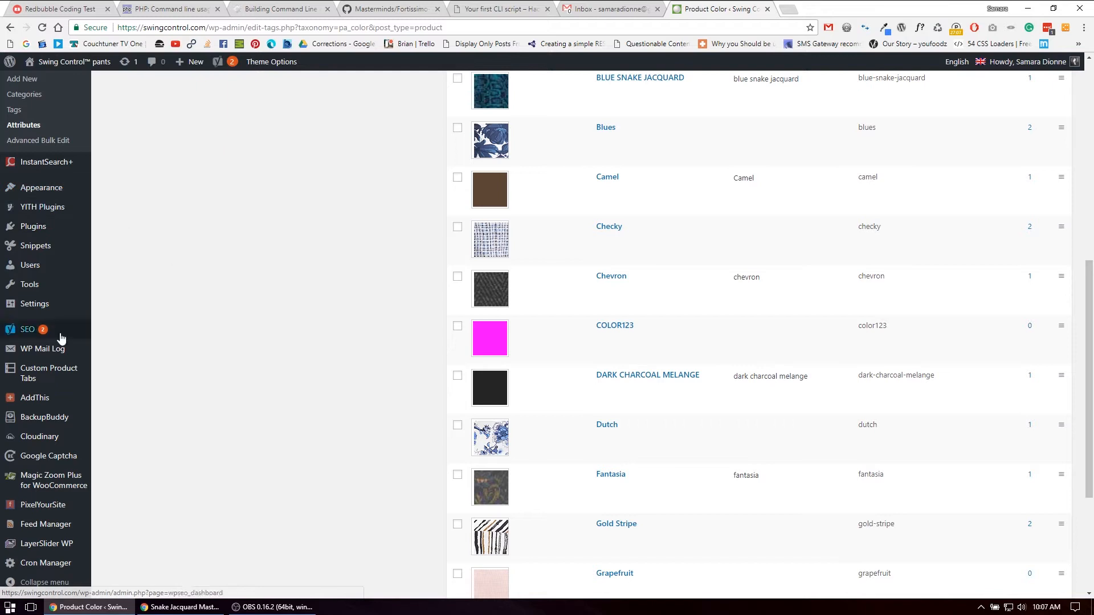
Duplicate the Snake Jacquard Masters Ankle Pant from the list of all products and copy its SKU
scroll(43, 334, up, 1)
scroll(42, 334, up, 2)
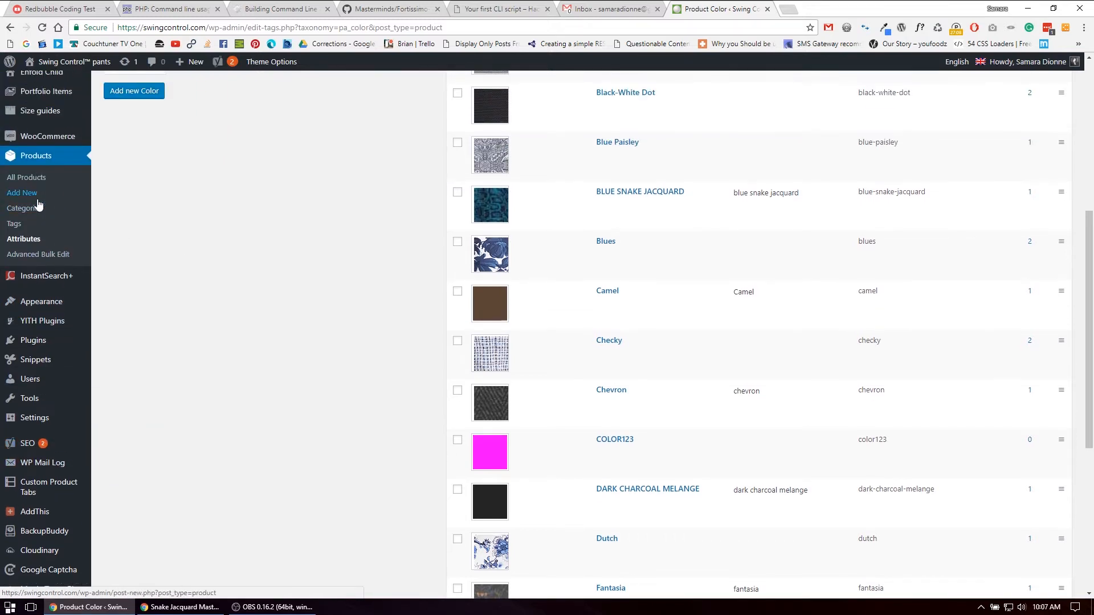
click(36, 178)
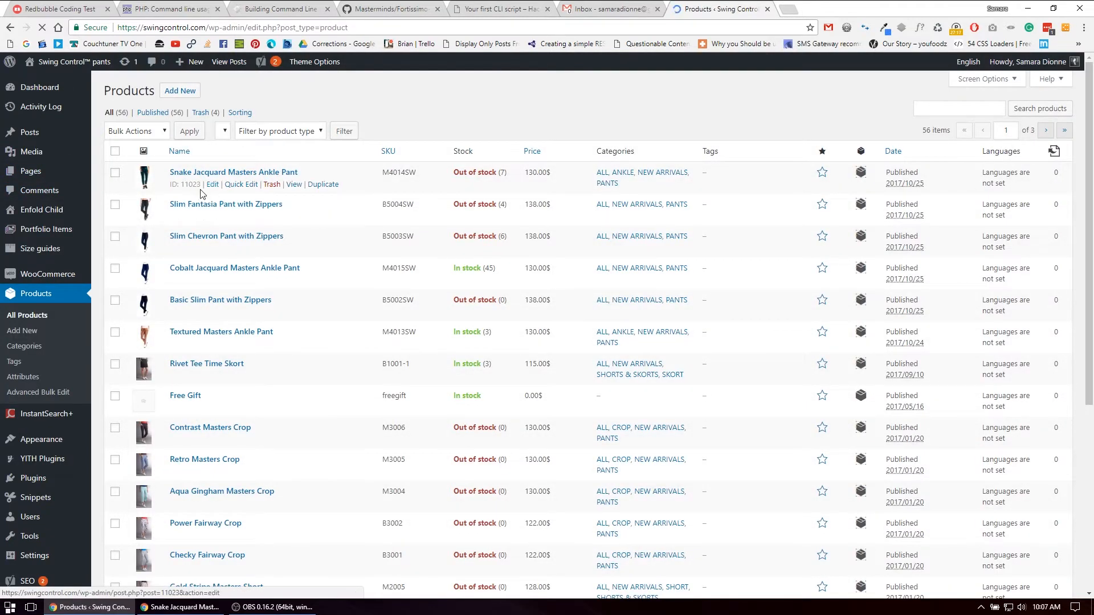
click(319, 194)
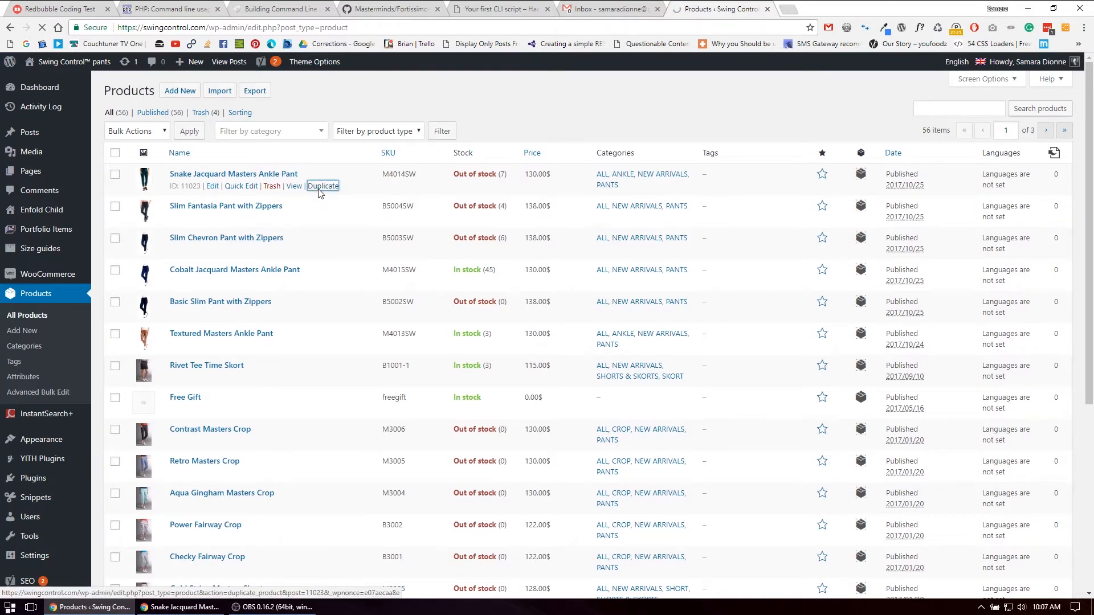
double_click(393, 175)
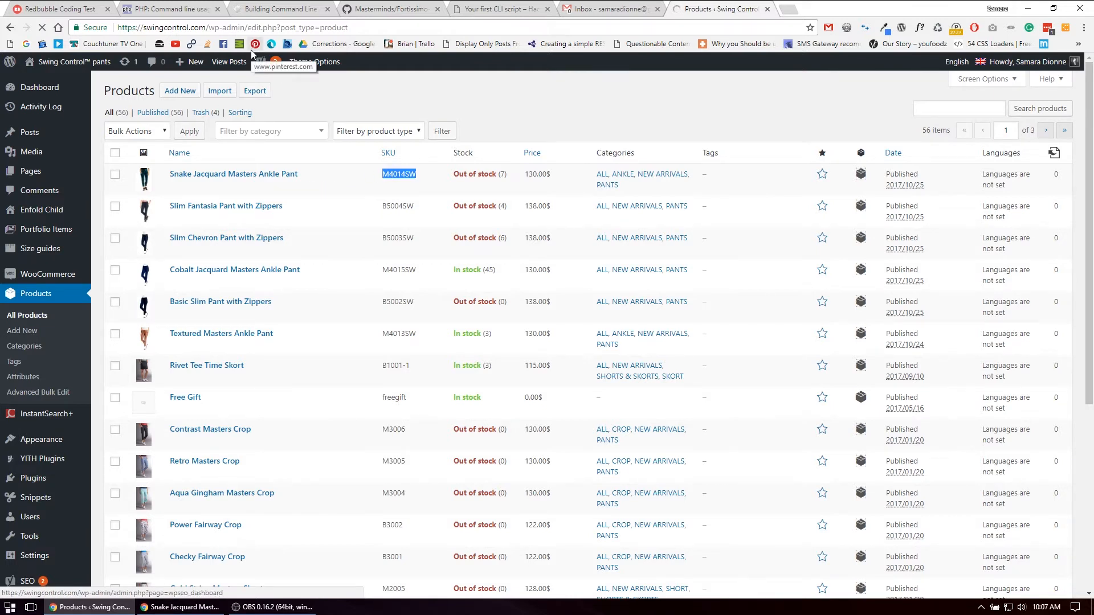
click(509, 105)
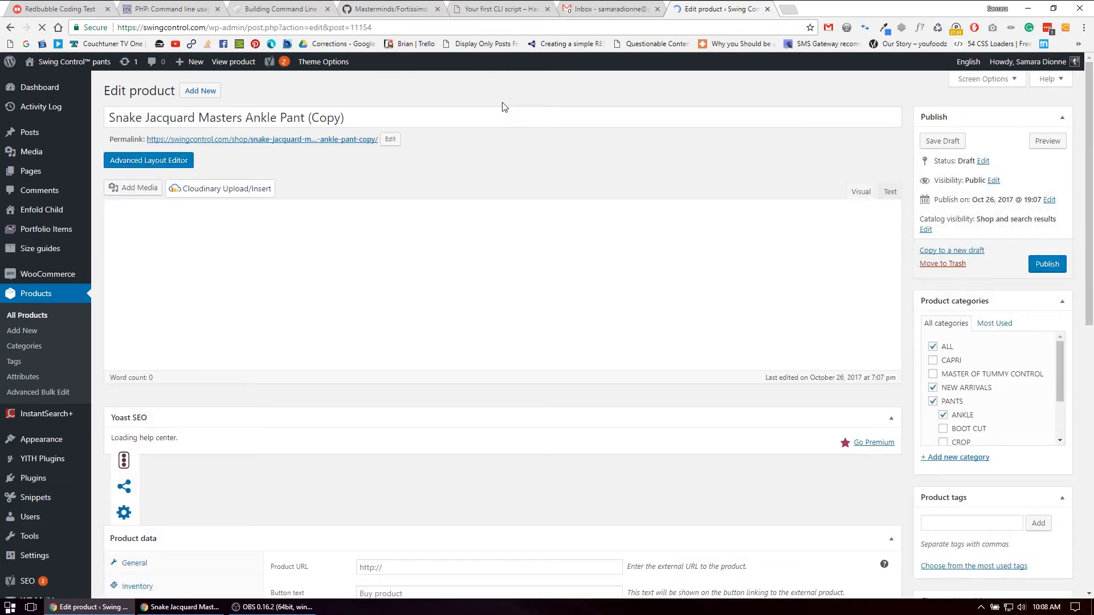
Switch the duplicated product's type to Simple product and back to Variable product
drag(307, 118, 348, 117)
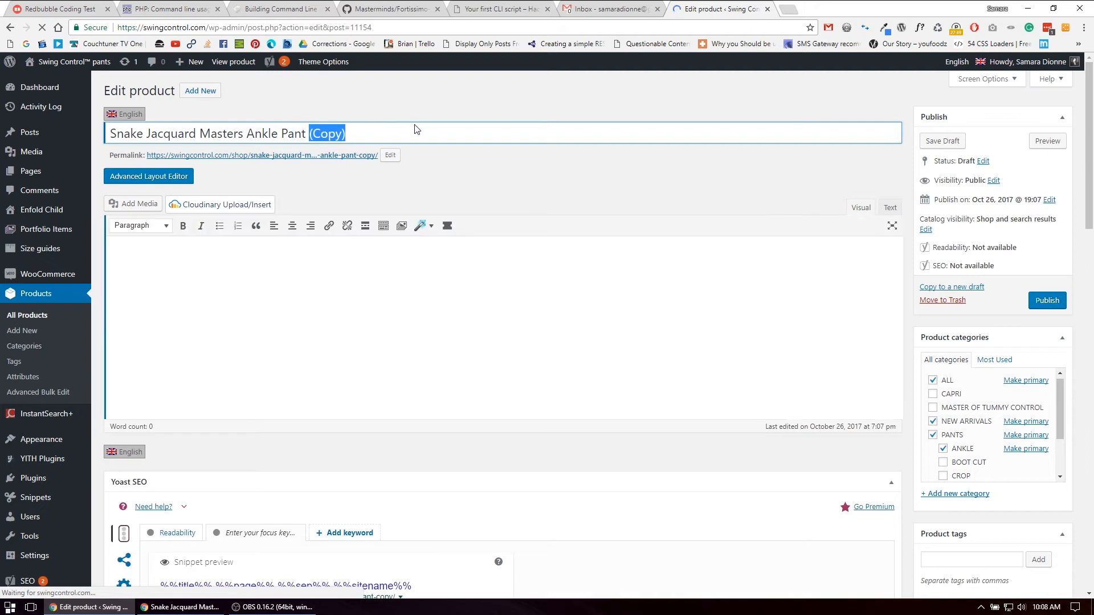
click(321, 133)
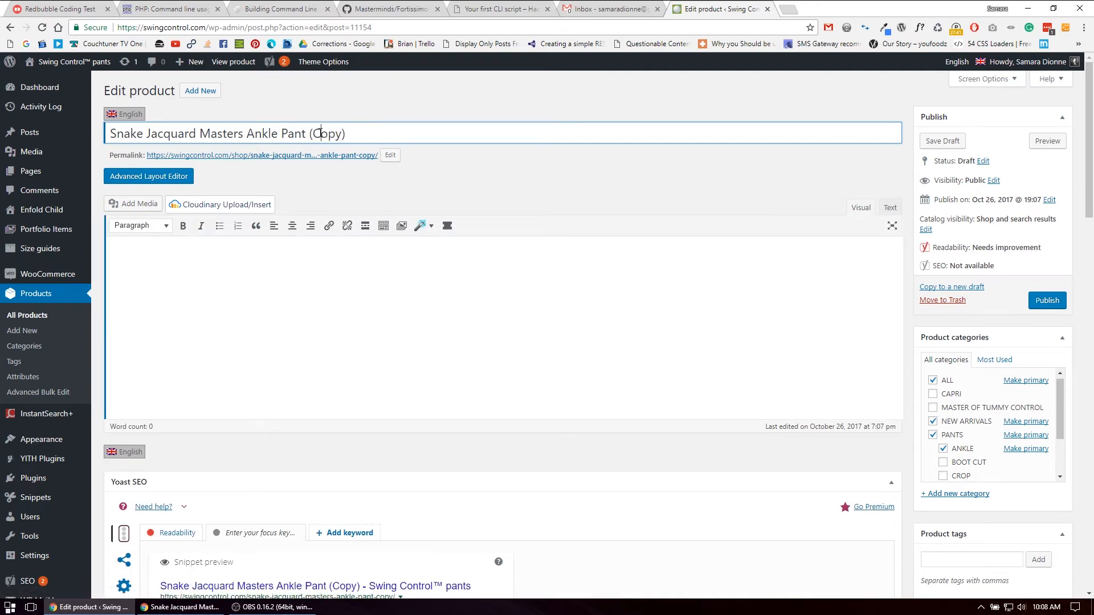
scroll(293, 329, down, 10)
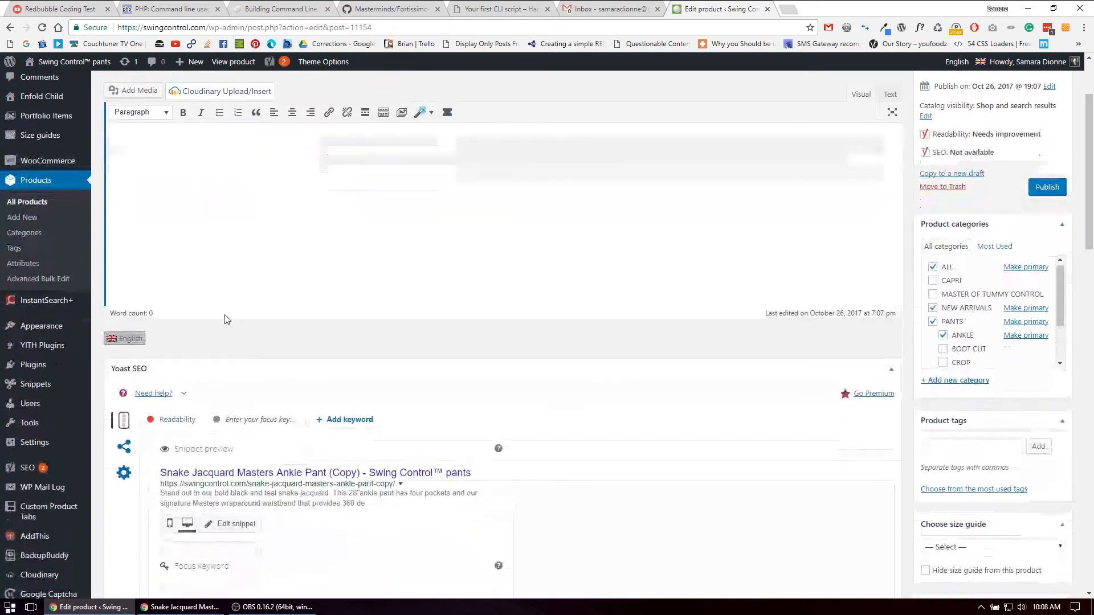
scroll(207, 313, down, 3)
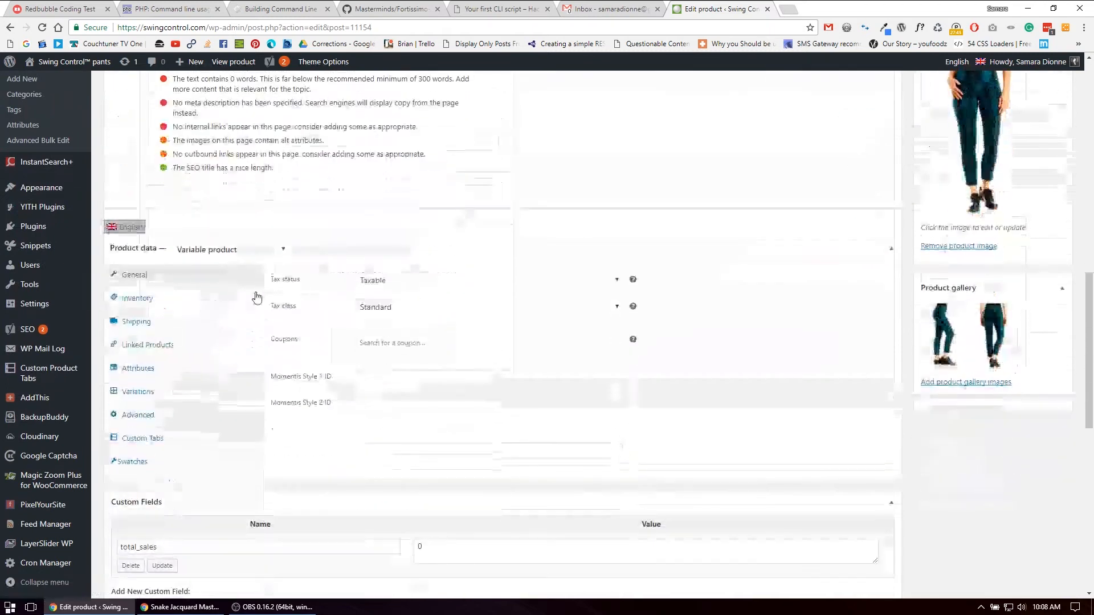
click(214, 254)
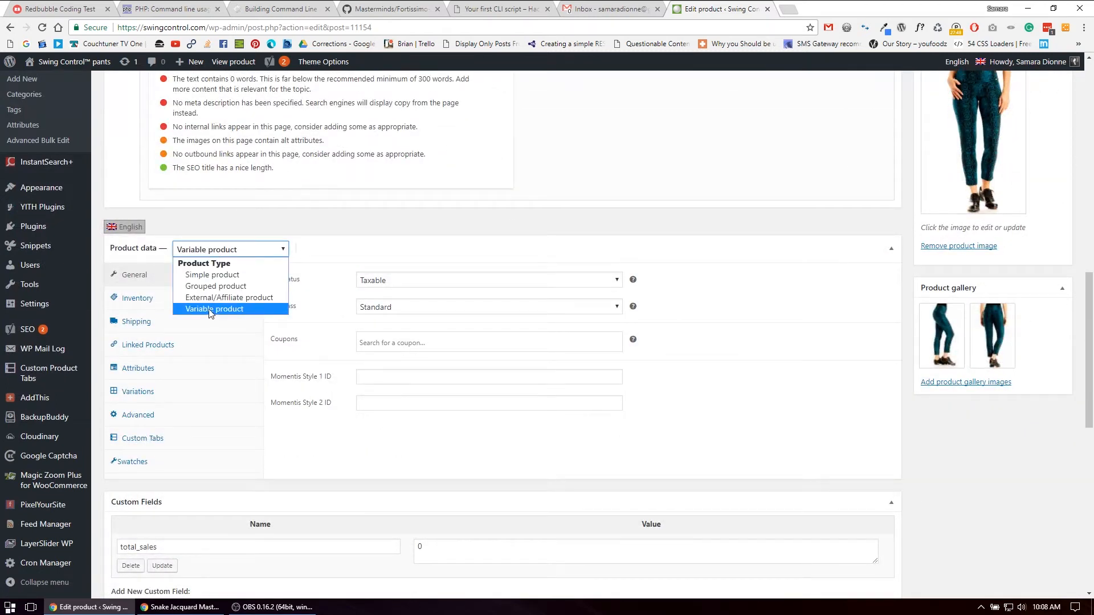
click(240, 281)
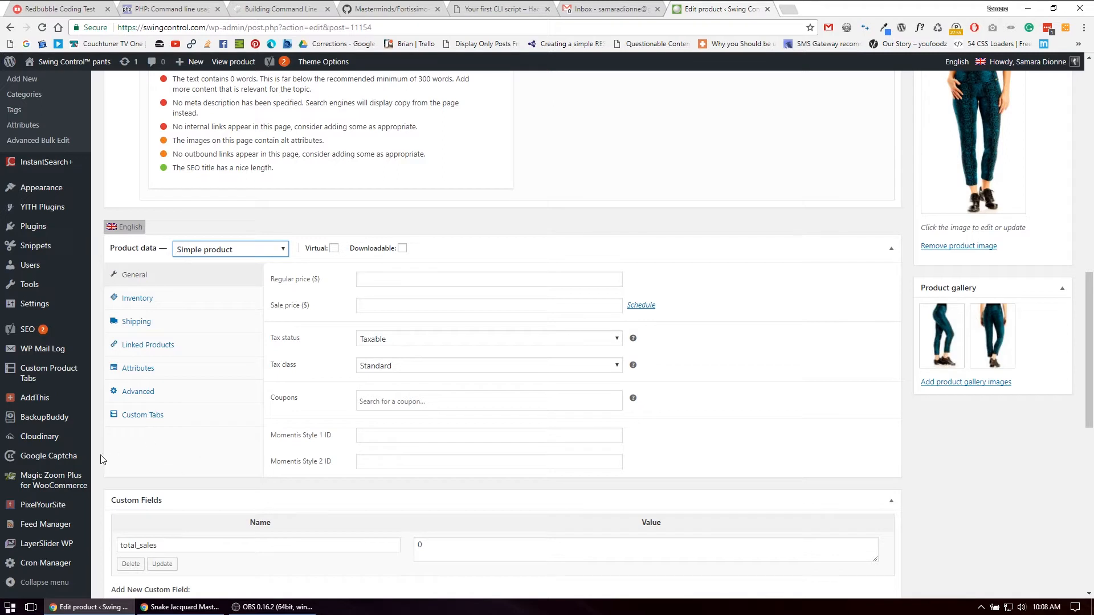
click(227, 252)
click(221, 309)
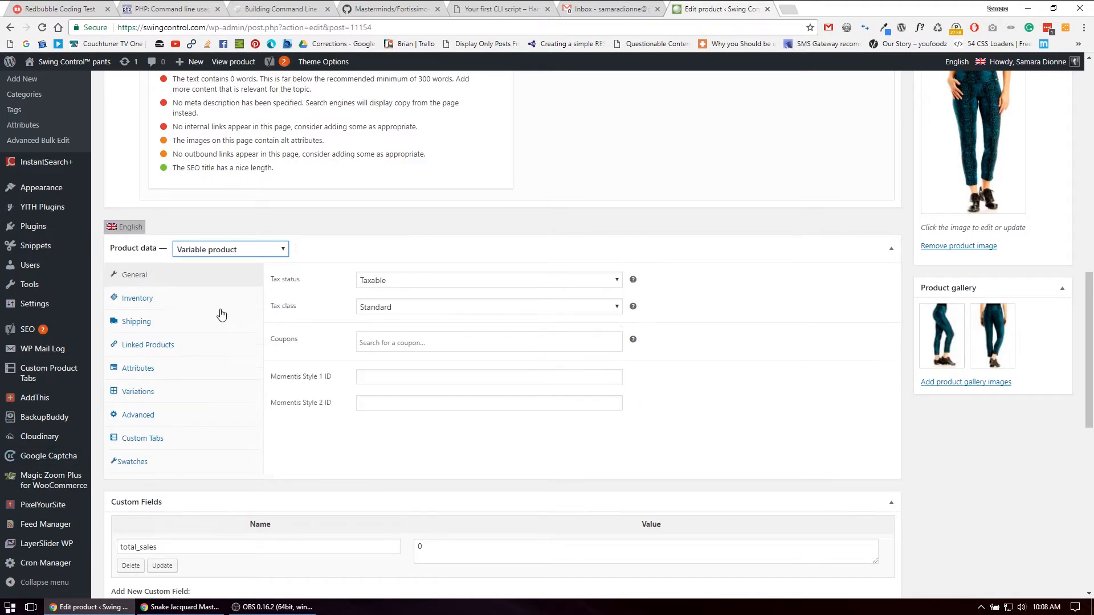
Set the general product data's Momentis Style 1 ID to M4014 and Momentis Style 2 ID to SW
click(412, 374)
text(M4014SW)
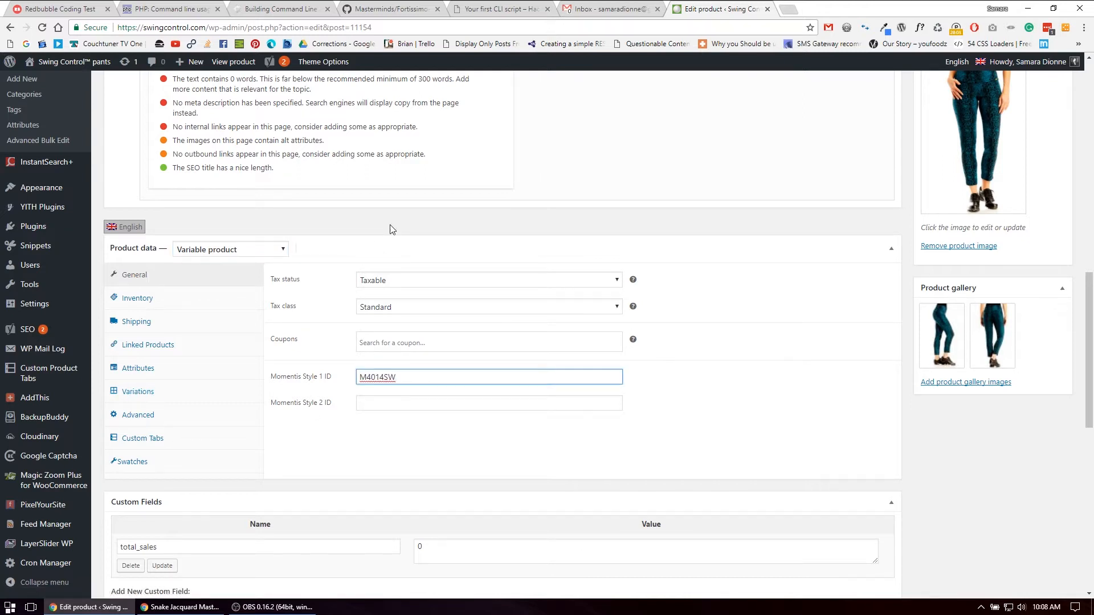
scroll(996, 169, up, 2)
scroll(371, 254, down, 3)
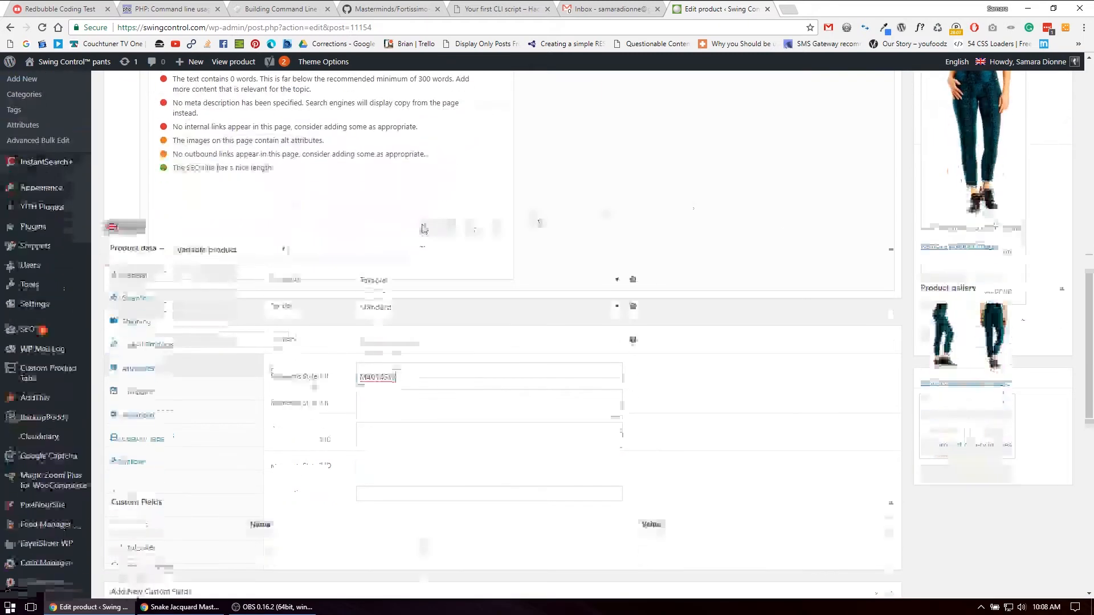
scroll(372, 255, up, 11)
scroll(372, 253, up, 2)
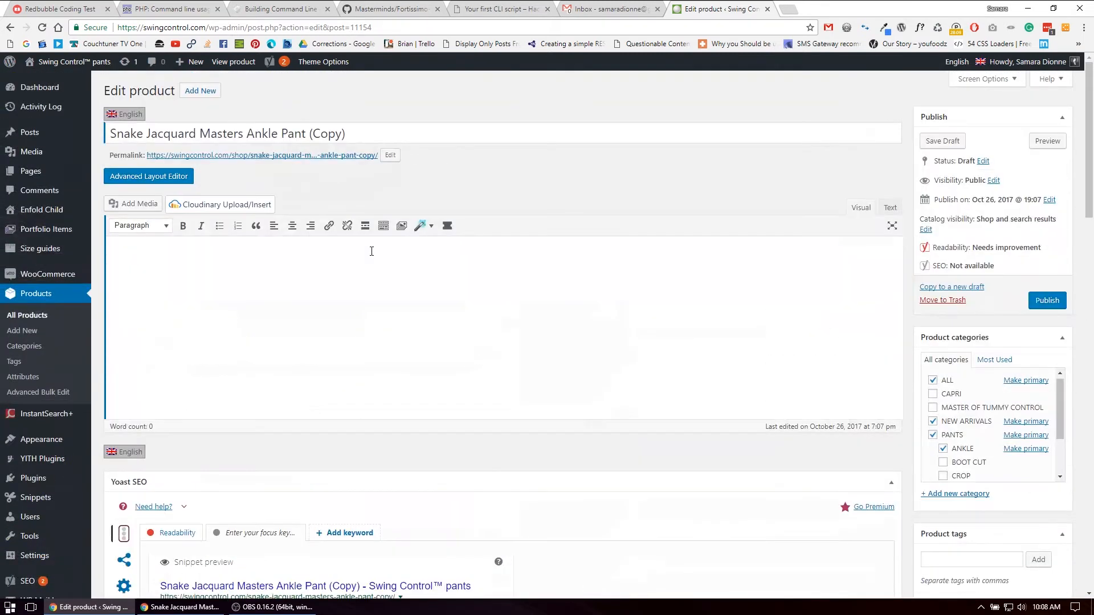
scroll(372, 251, down, 13)
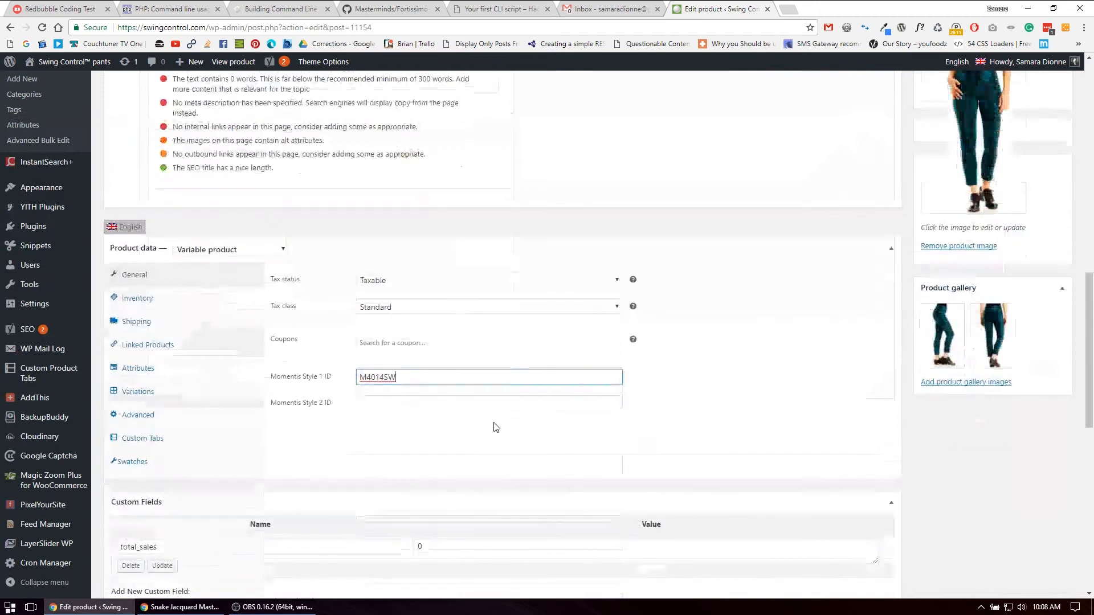
click(477, 403)
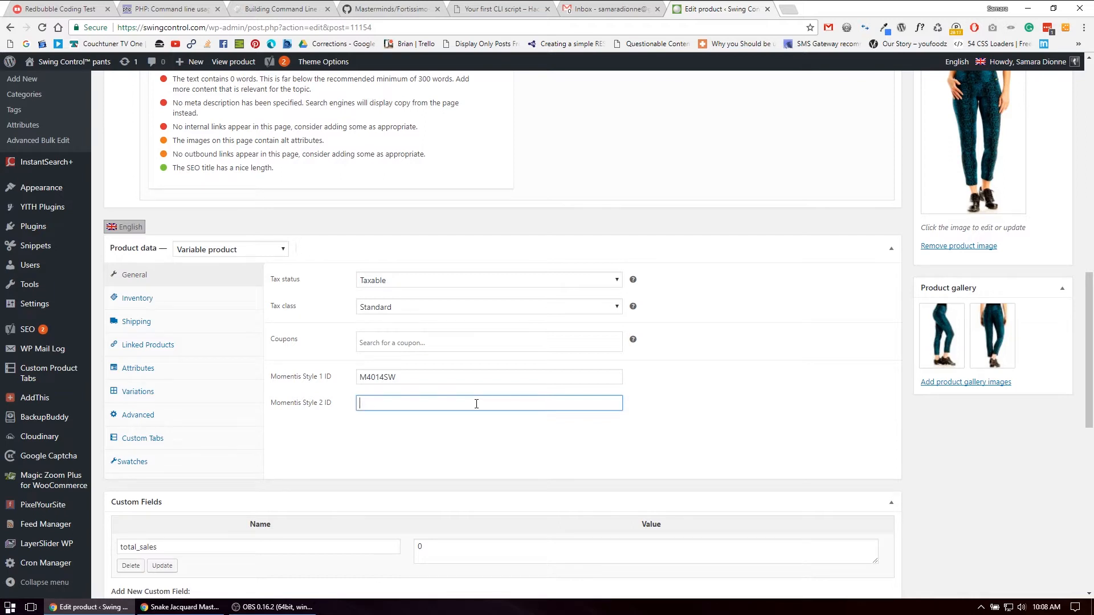
click(412, 383)
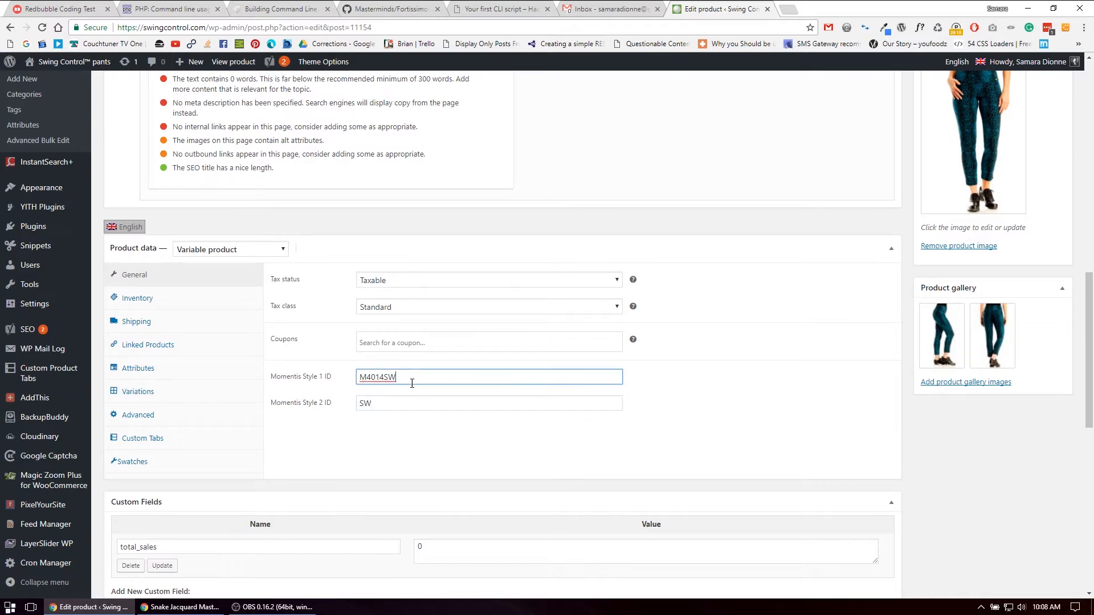
key(BackSpace)
key(BackSpace)
Review the duplicated product's SKU, stock management option and stock quantity in the inventory settings
click(155, 300)
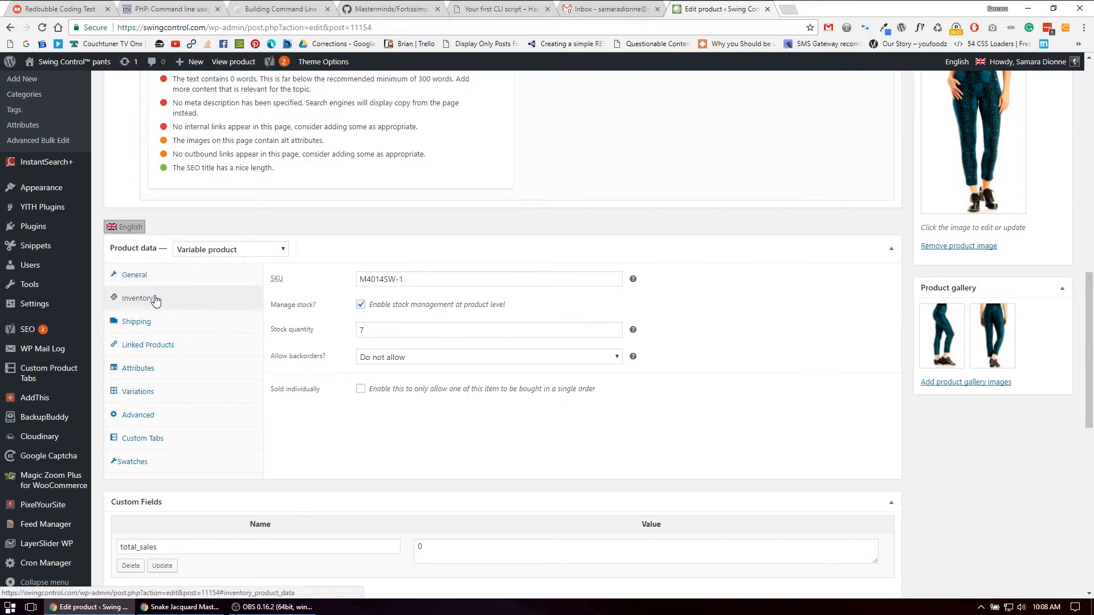
drag(383, 279, 464, 279)
click(398, 279)
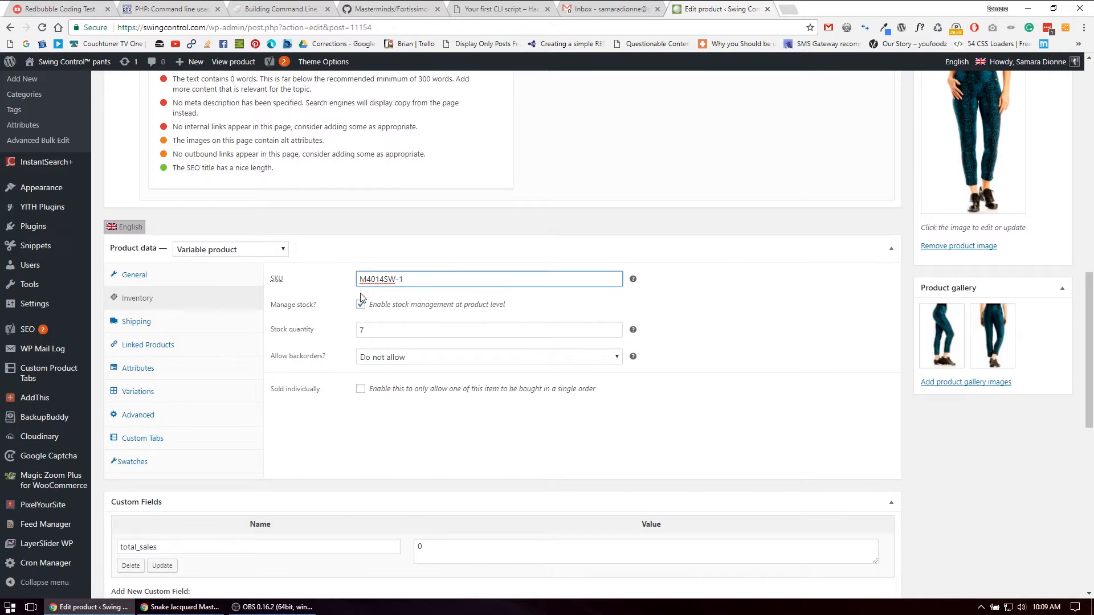
key(Tab)
key(Tab)
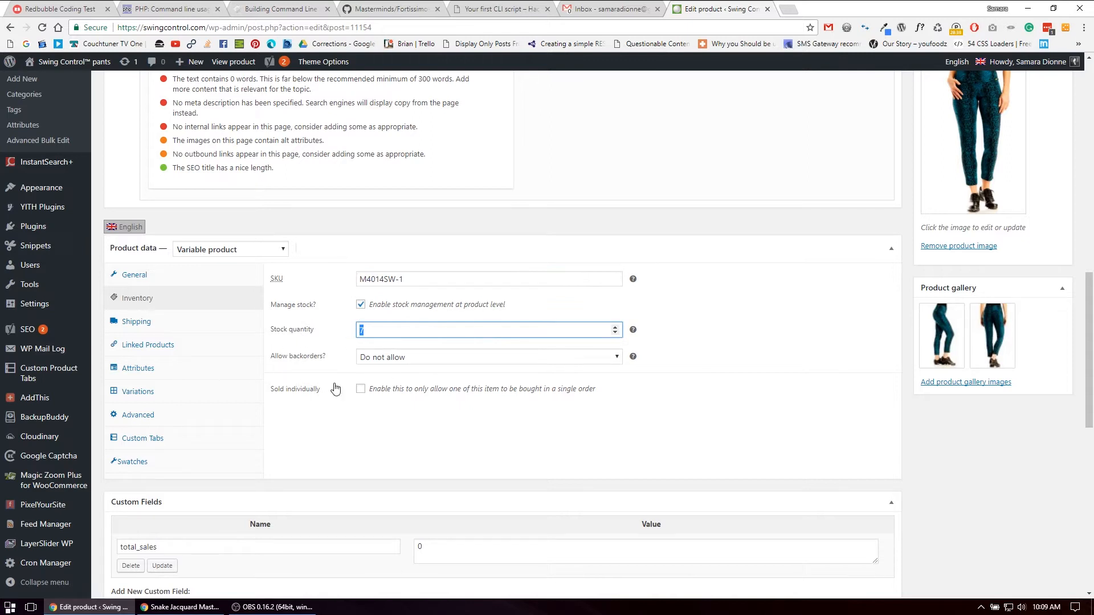
Review the duplicated product's weight, dimensions and shipping class in the shipping settings
click(166, 325)
double_click(382, 274)
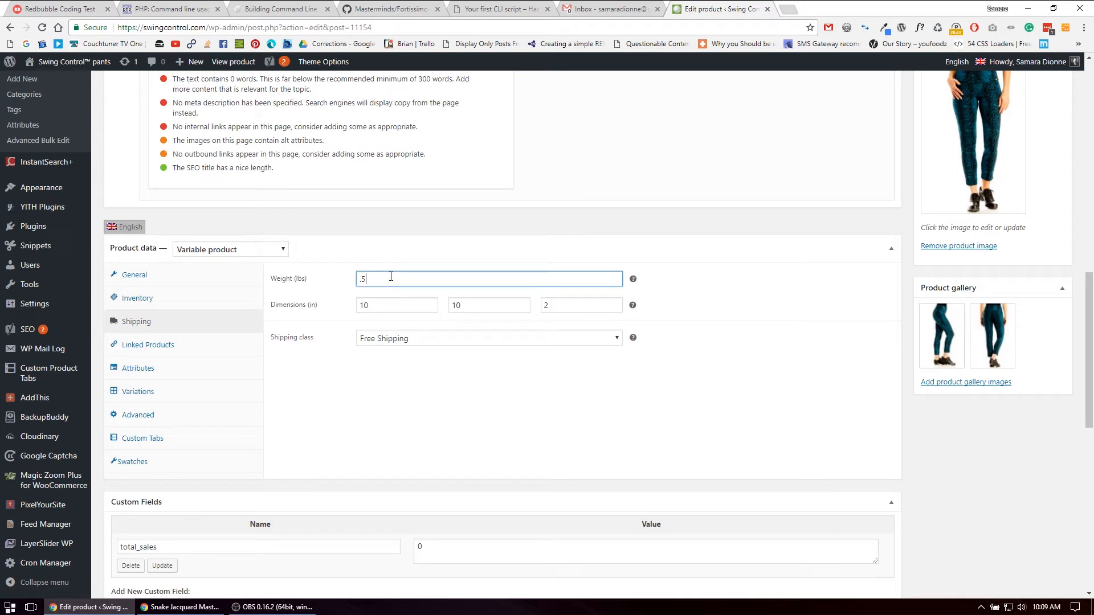
click(383, 342)
click(384, 342)
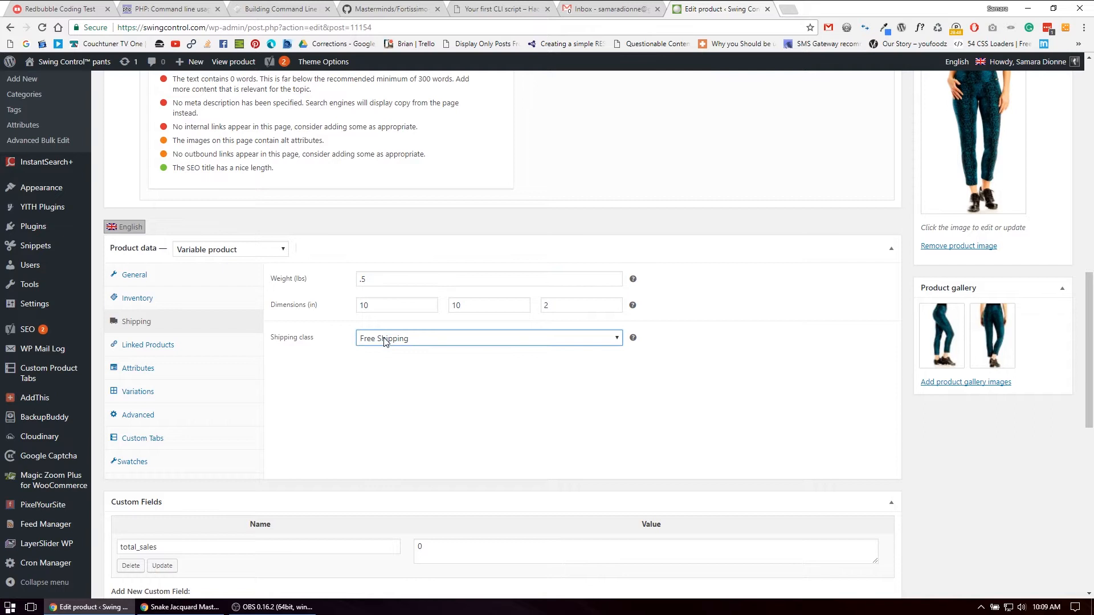
Review the duplicated product's linked product settings and the attribute types available in its attribute settings
click(187, 350)
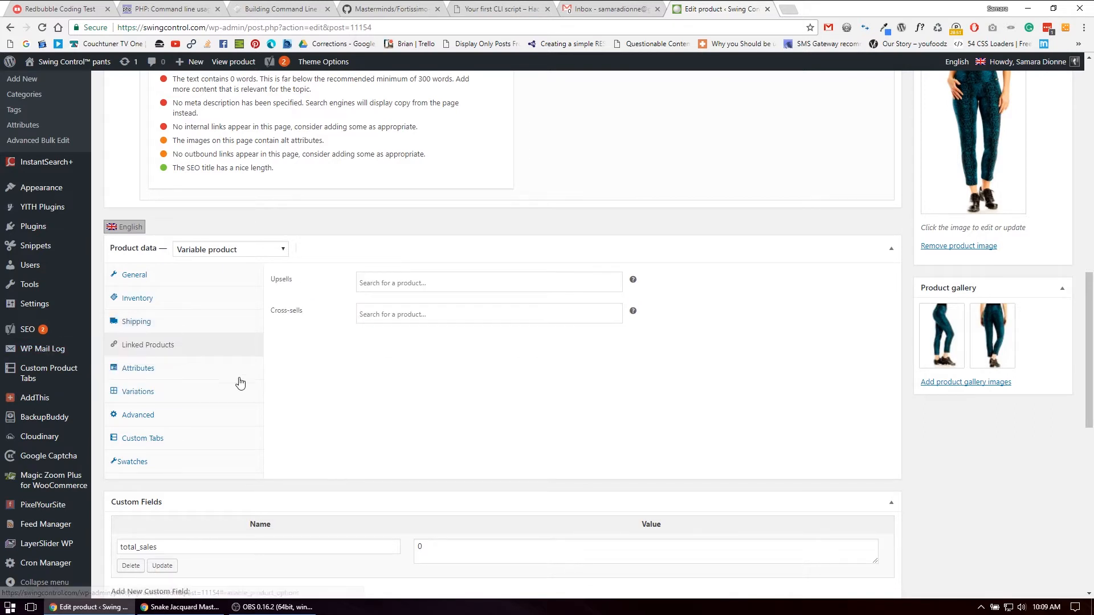
click(191, 368)
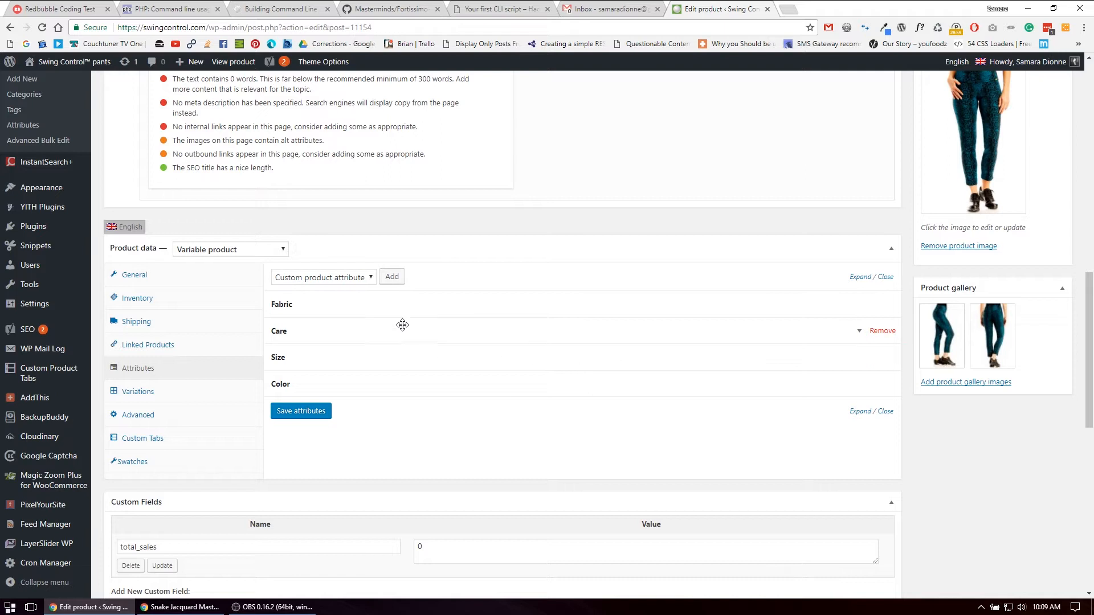
click(363, 279)
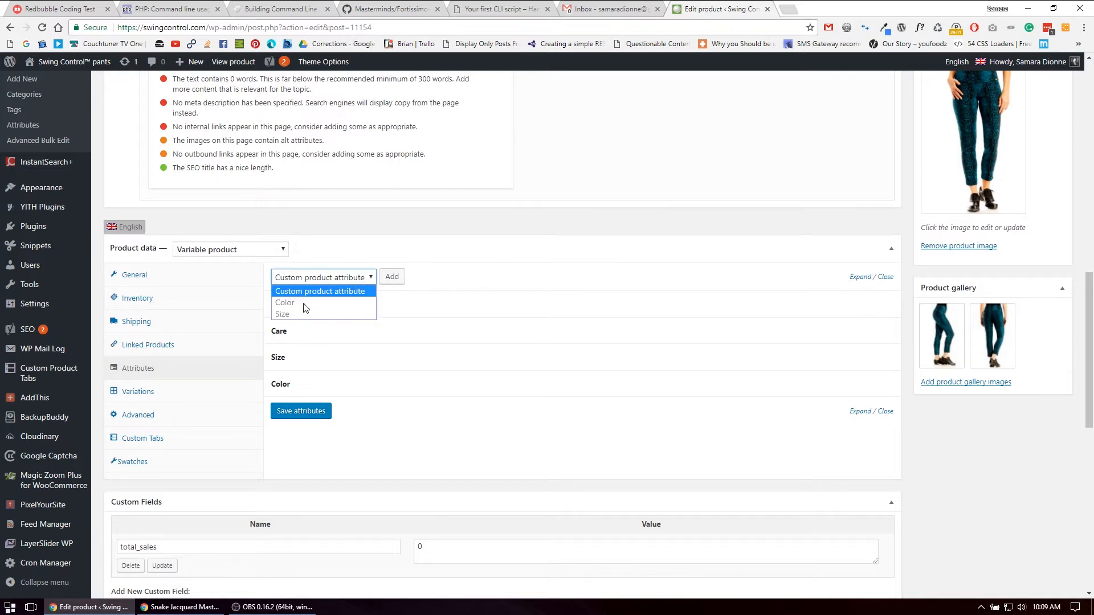
click(326, 281)
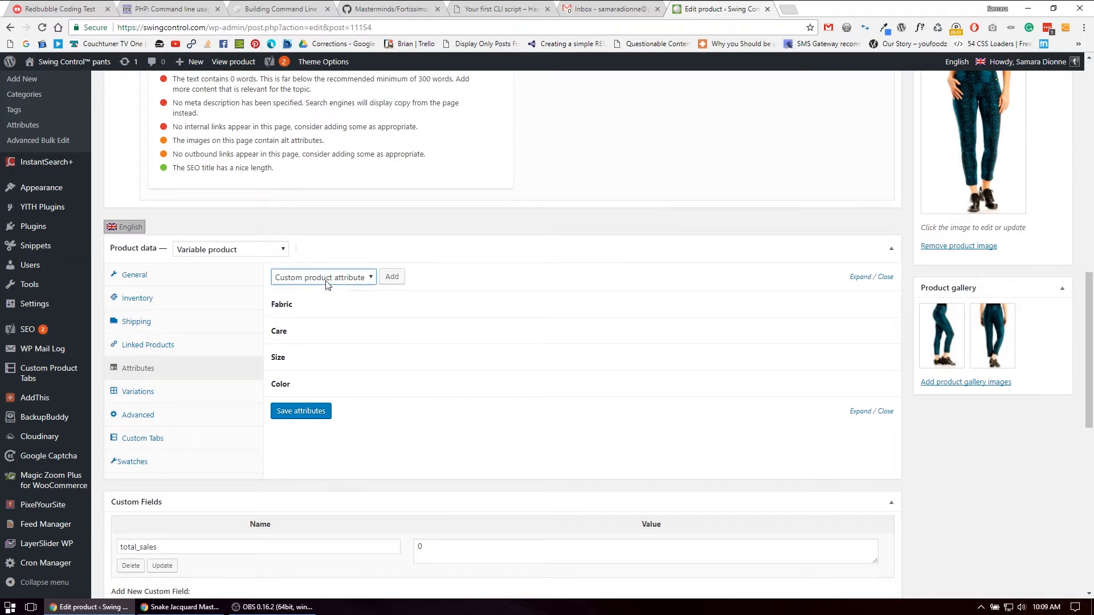
Review the names, values and visibility options of the product's Fabric and Care attributes
click(427, 306)
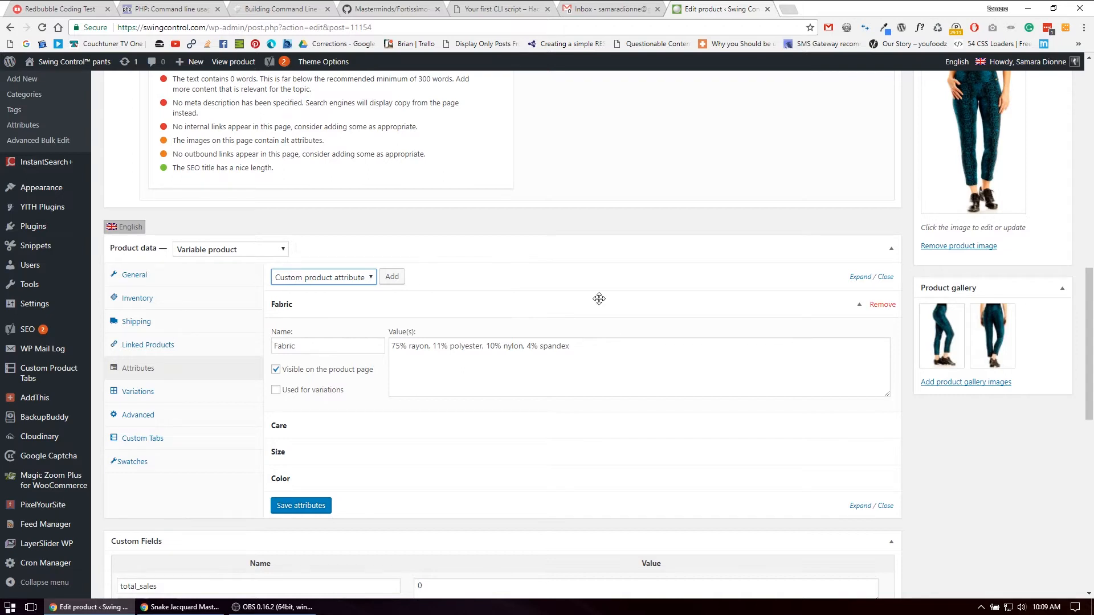
click(582, 303)
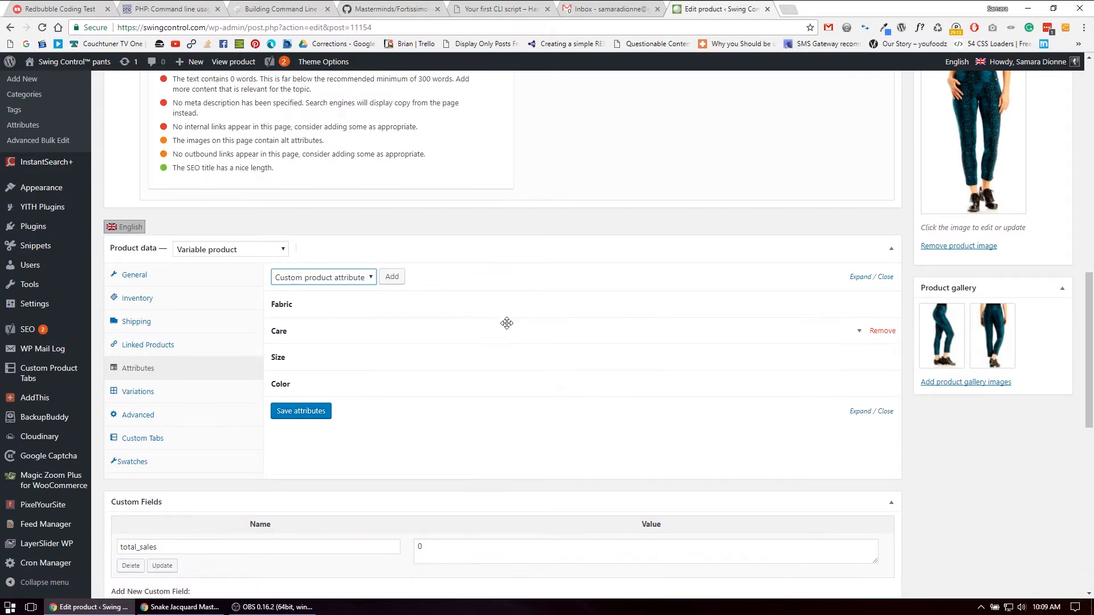
click(466, 333)
drag(420, 372, 556, 373)
click(418, 375)
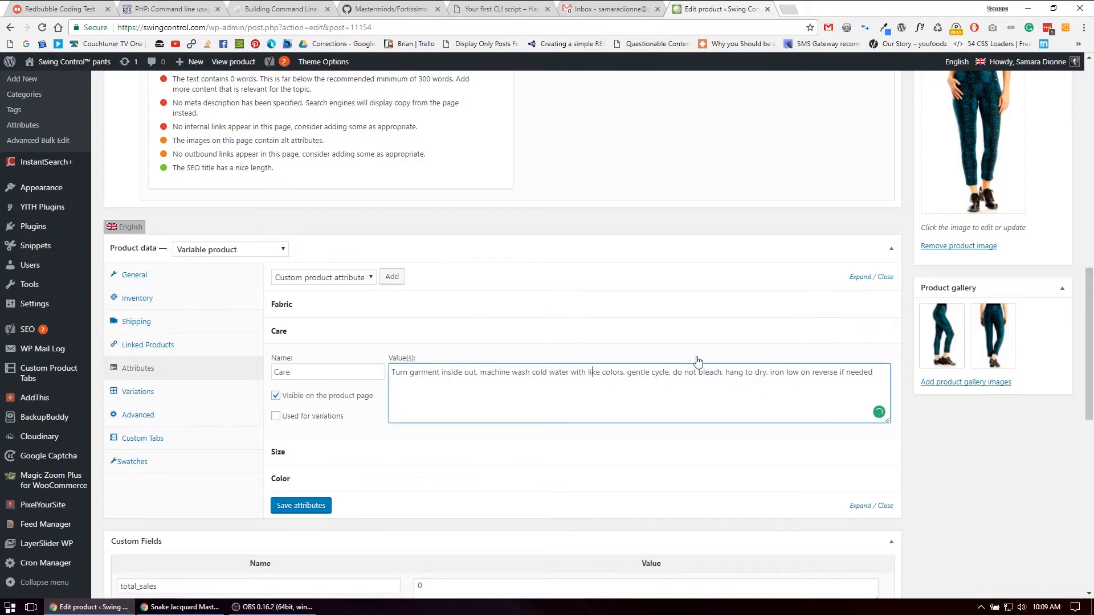
click(412, 331)
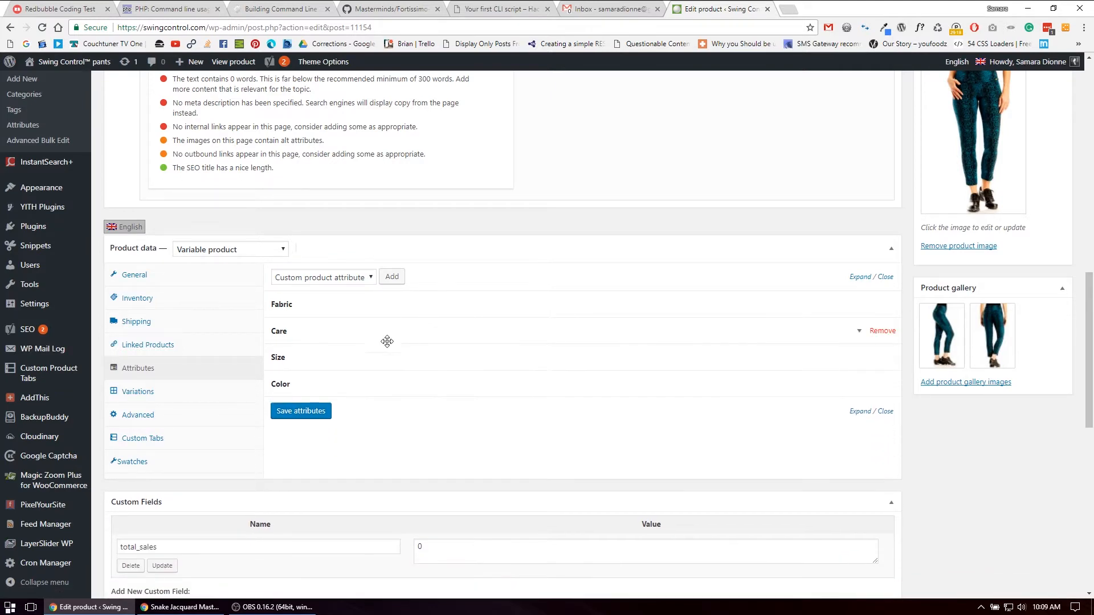
Remove sizes 2 and 4 from the Size attribute so its values are 6 | 8 | 10 | 12 | 14 | 16
click(315, 358)
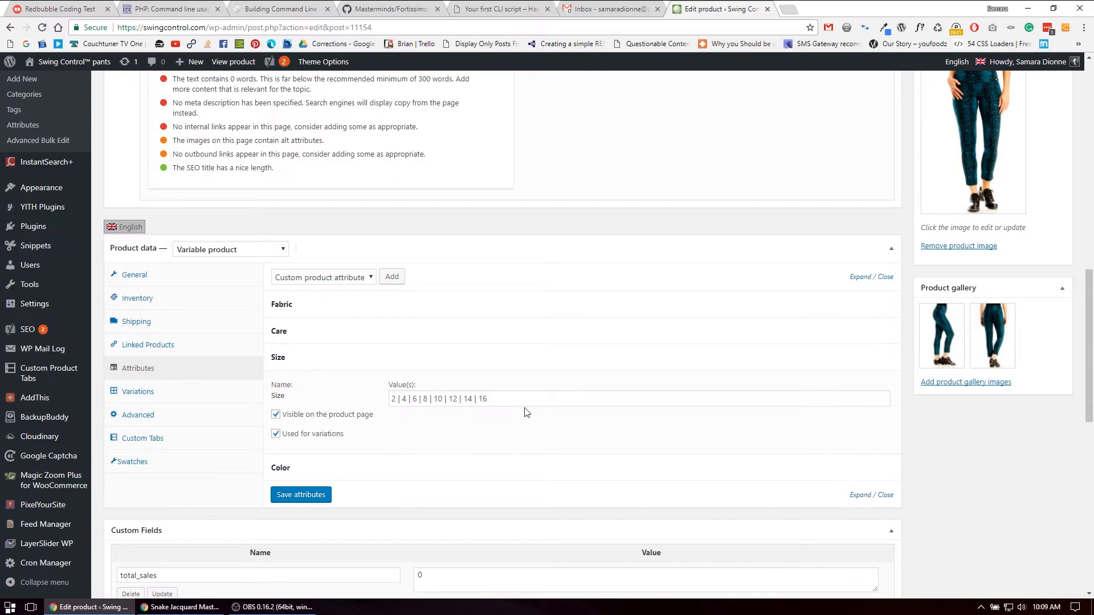
click(394, 401)
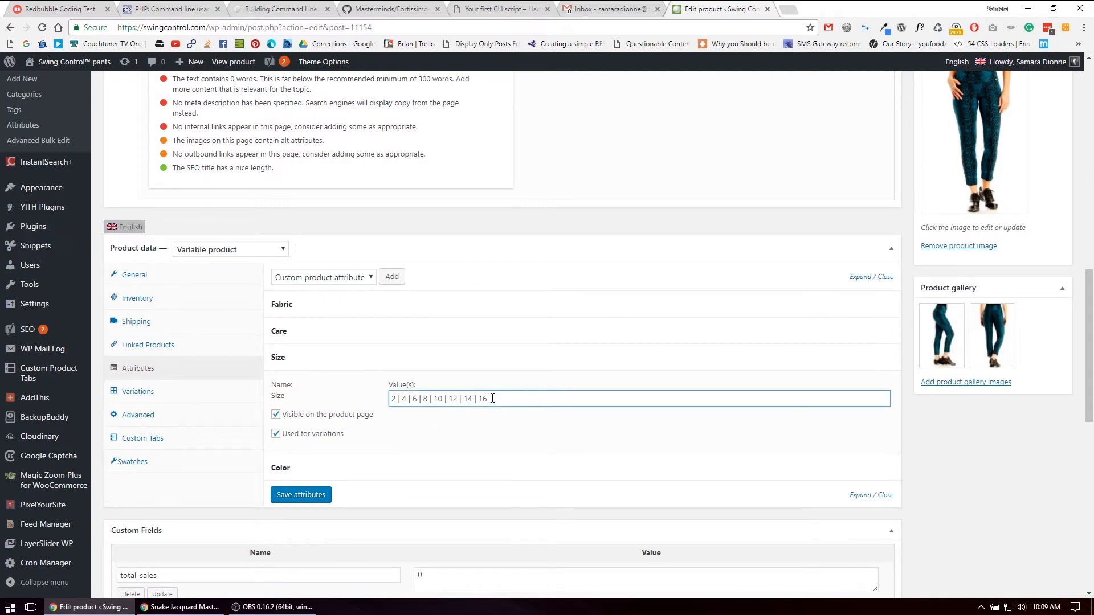
text(0 |)
key(BackSpace)
key(BackSpace)
key(BackSpace)
key(BackSpace)
key(Delete)
key(Delete)
key(Delete)
key(Delete)
key(Delete)
key(Delete)
key(Delete)
key(Delete)
key(Delete)
Replace the Color attribute's BLUE SNAKE JACQUARD term with COLOR123 and save the attributes
click(371, 469)
scroll(450, 436, down, 1)
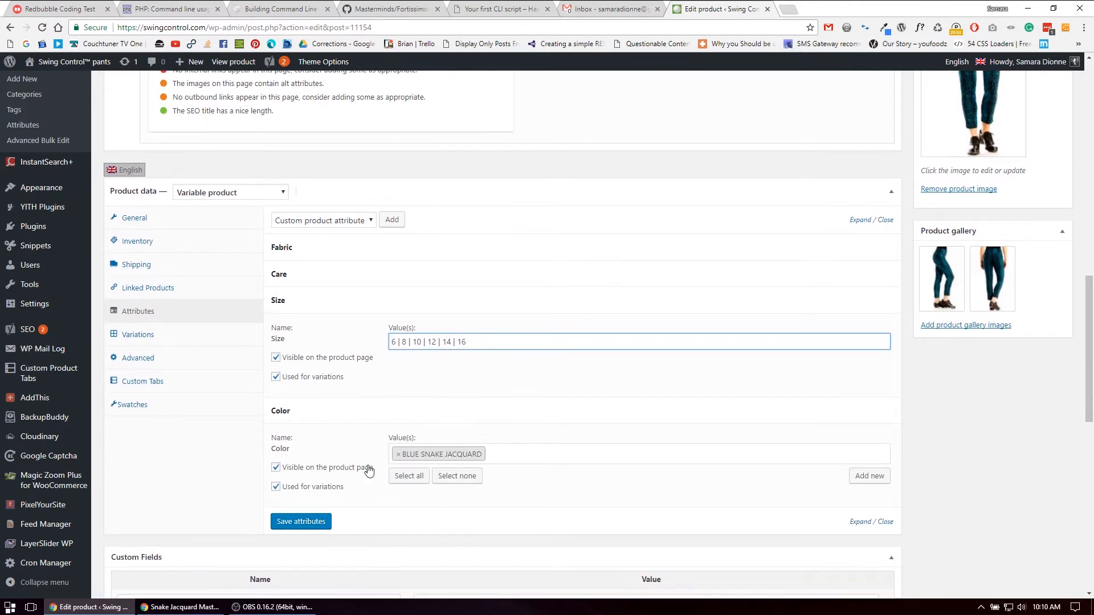
click(398, 455)
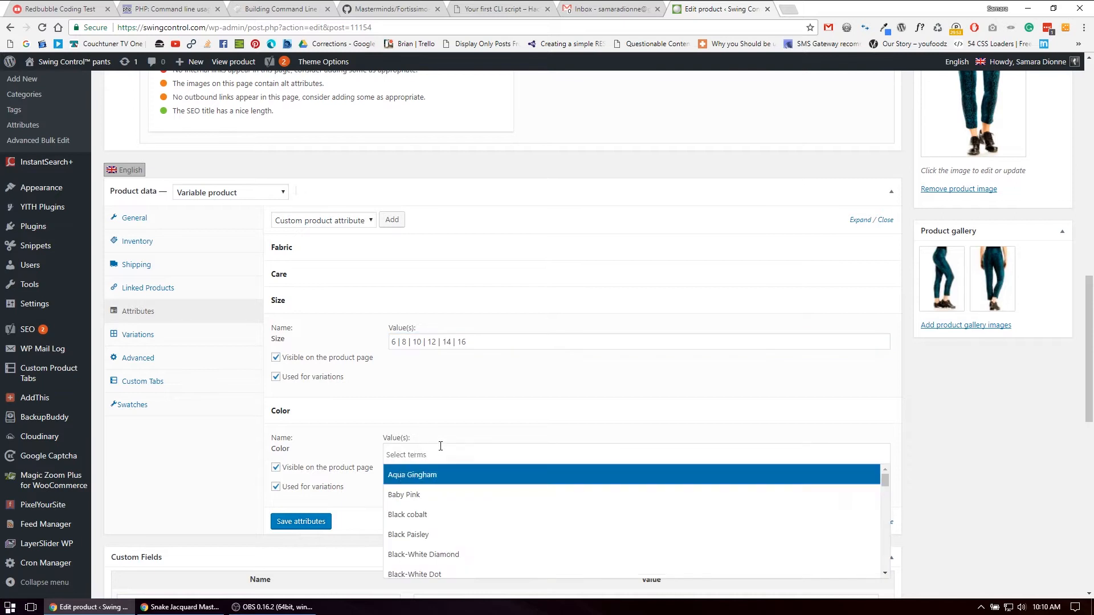
click(438, 454)
text(cool)
key(BackSpace)
key(BackSpace)
key(BackSpace)
key(BackSpace)
text(colo)
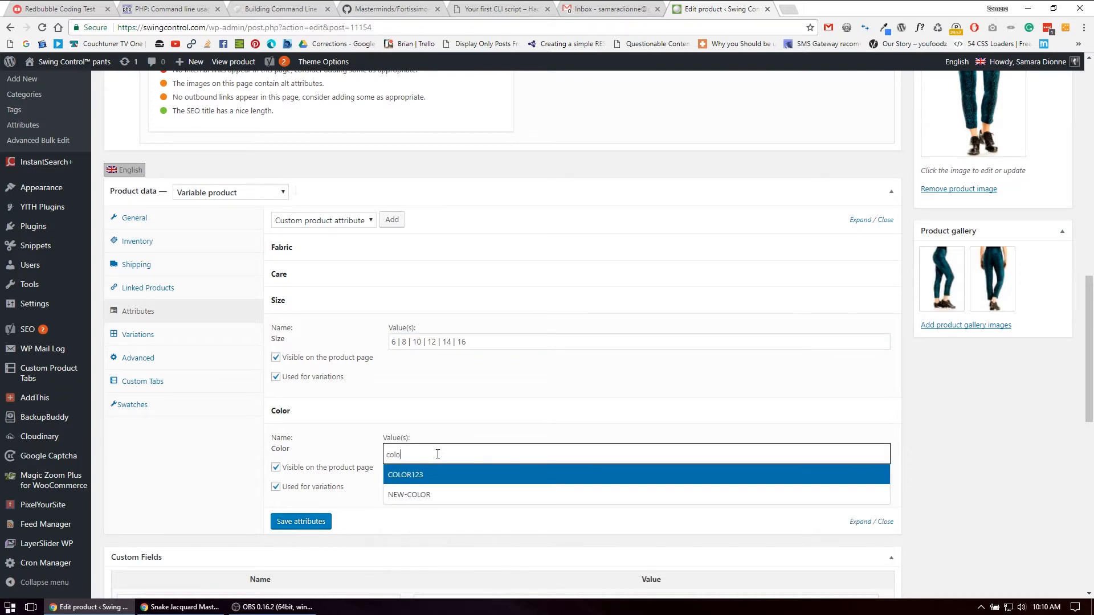
key(Return)
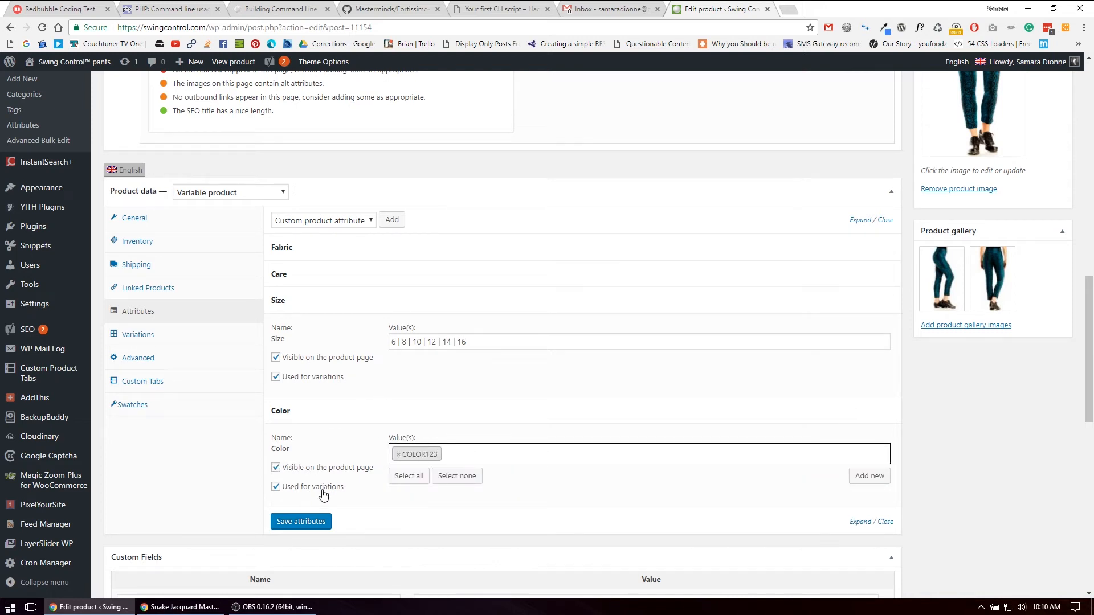
click(300, 520)
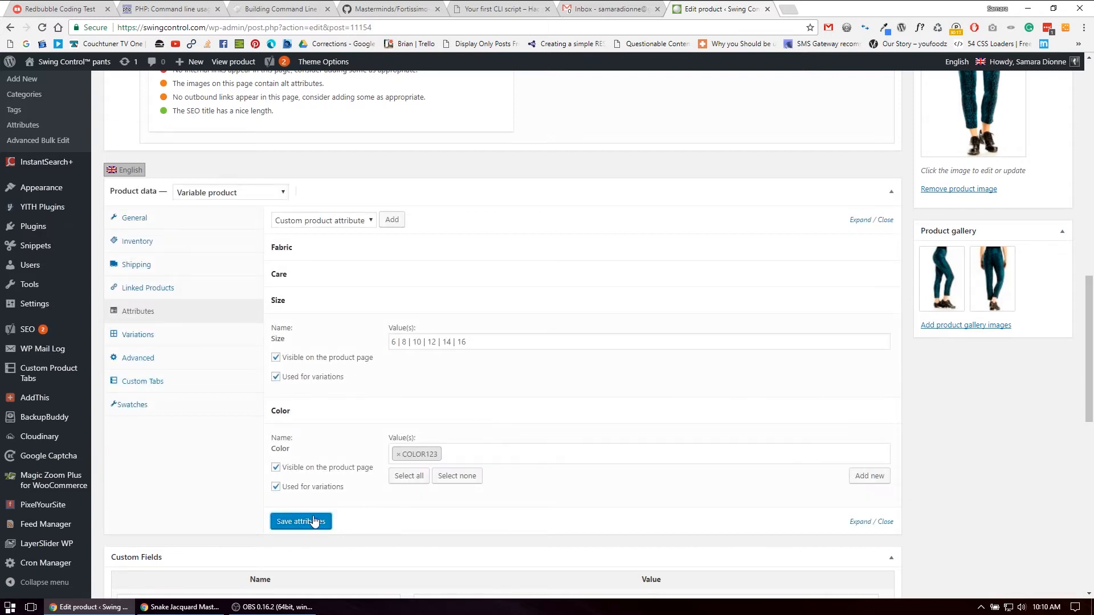
Delete all variations copied from the original product and accept both confirmations
click(138, 336)
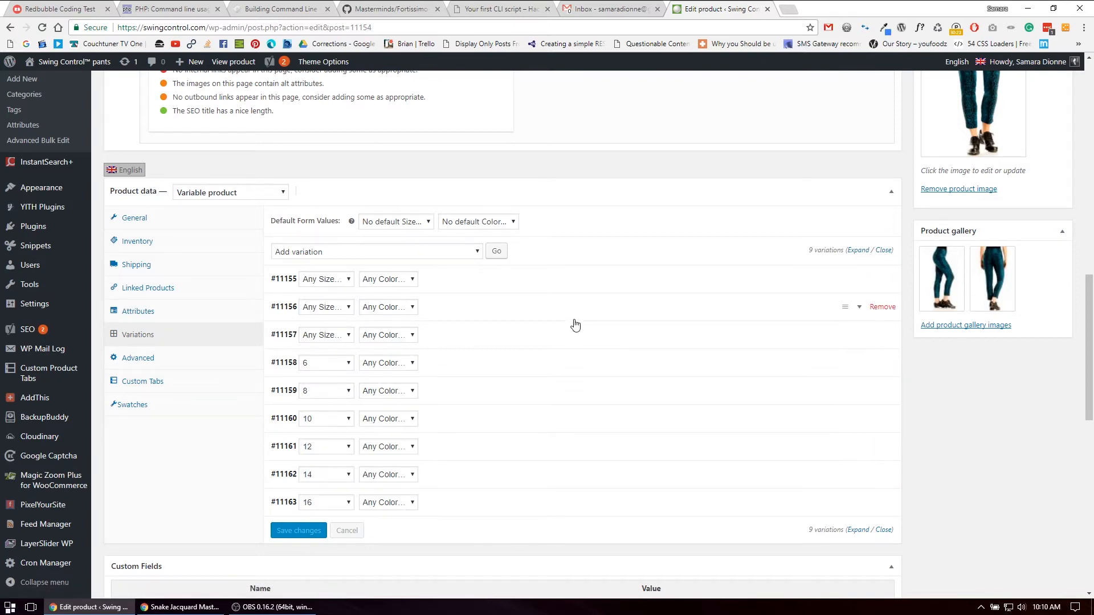
click(393, 254)
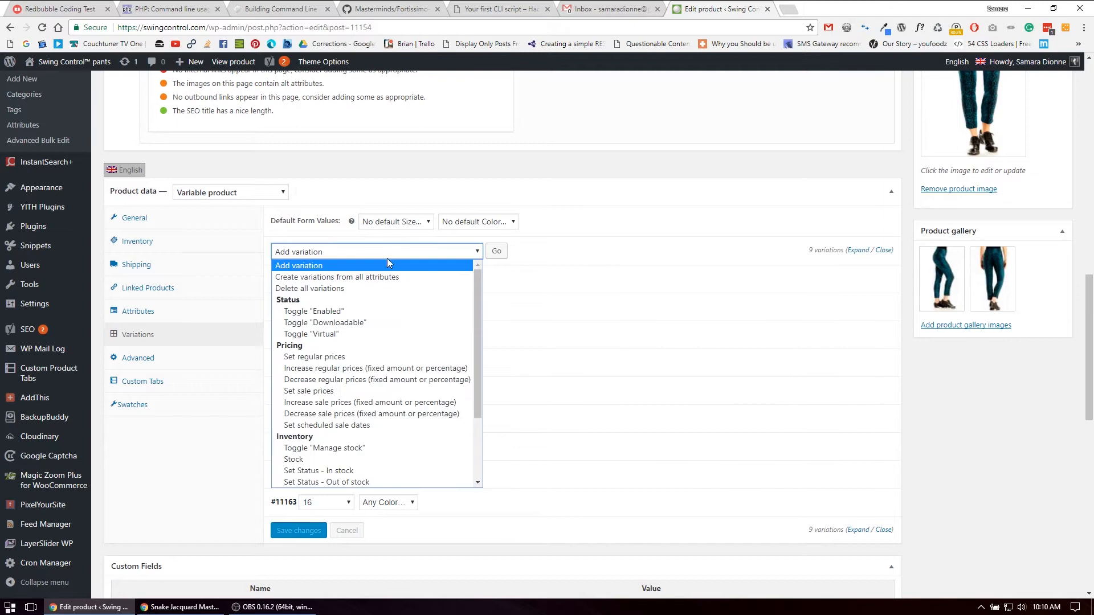
click(374, 290)
click(506, 258)
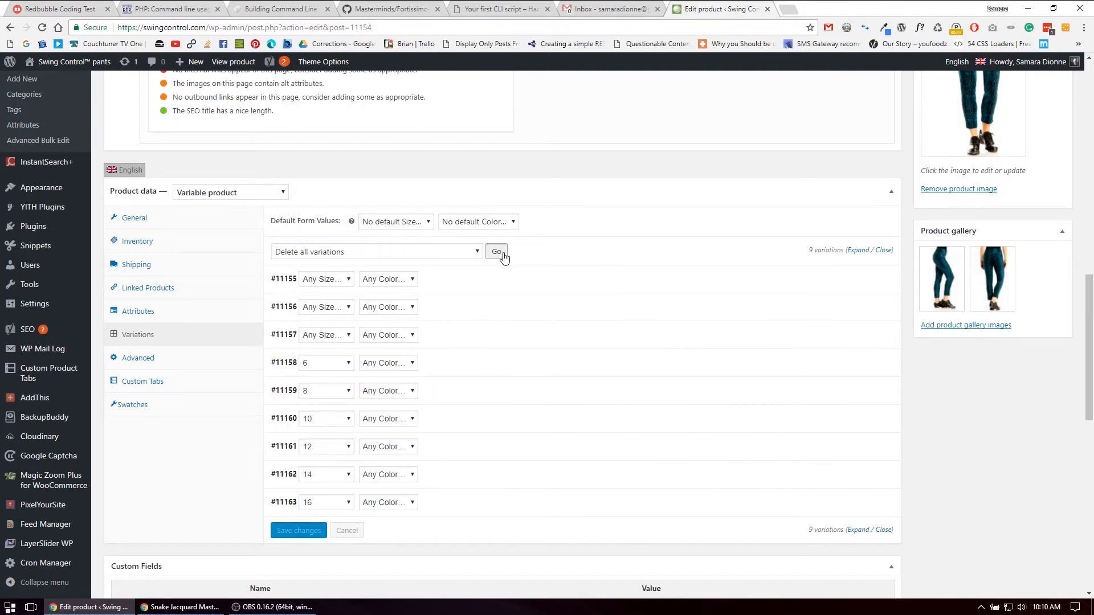
click(592, 88)
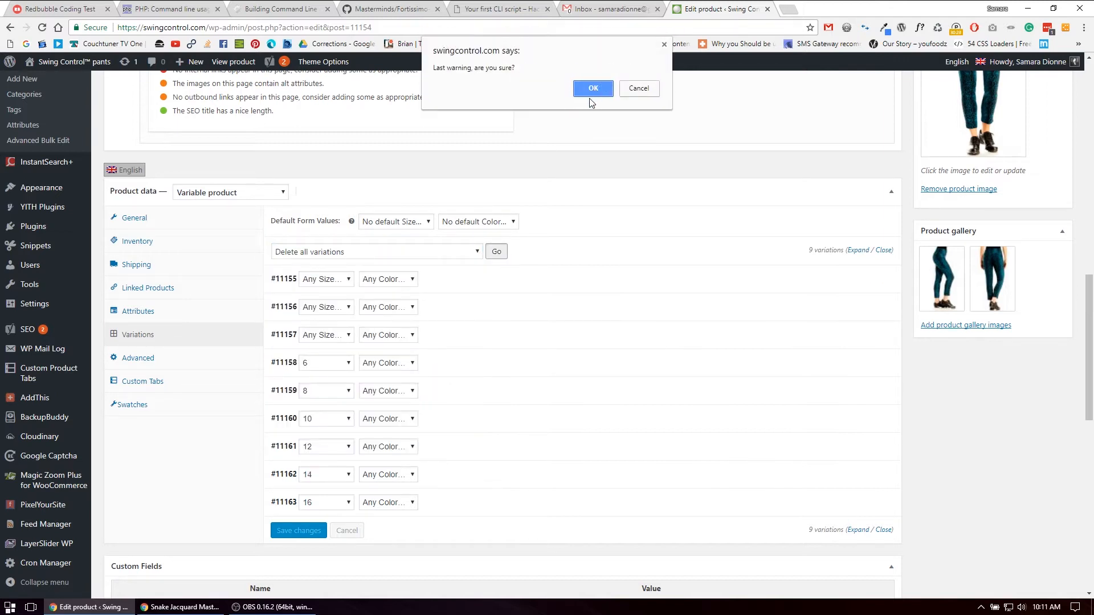
click(593, 90)
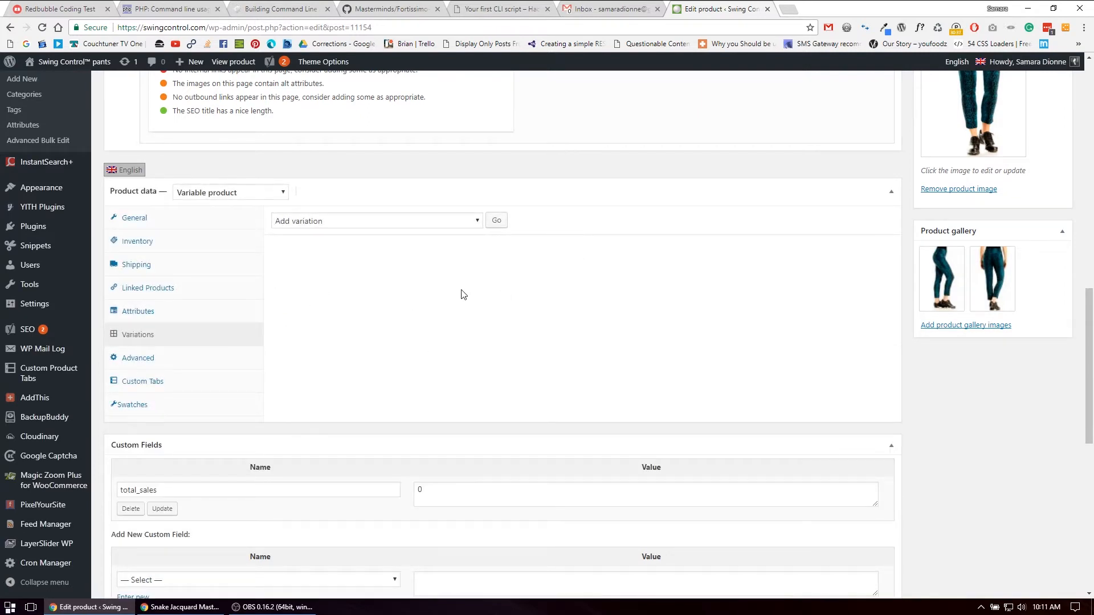
Create new variations from all attributes of the product and confirm the operation
click(348, 224)
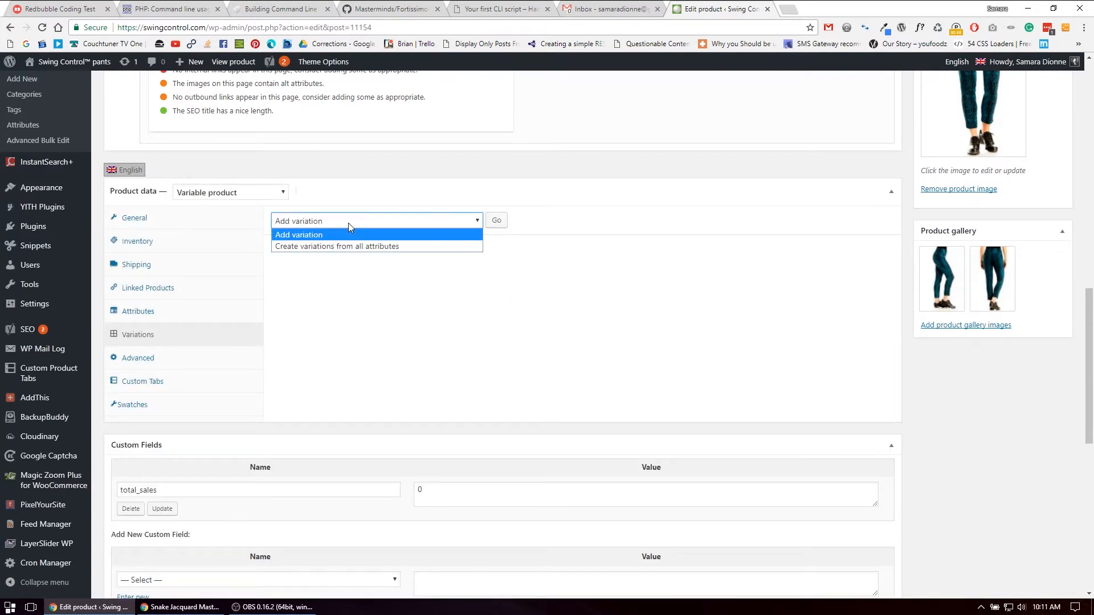
click(310, 248)
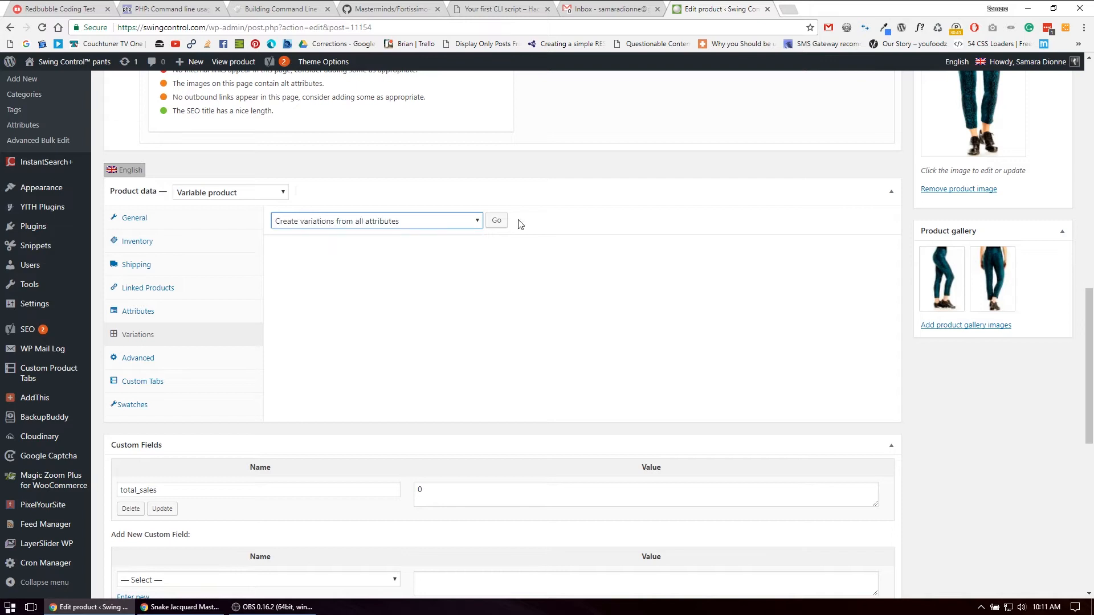
click(497, 221)
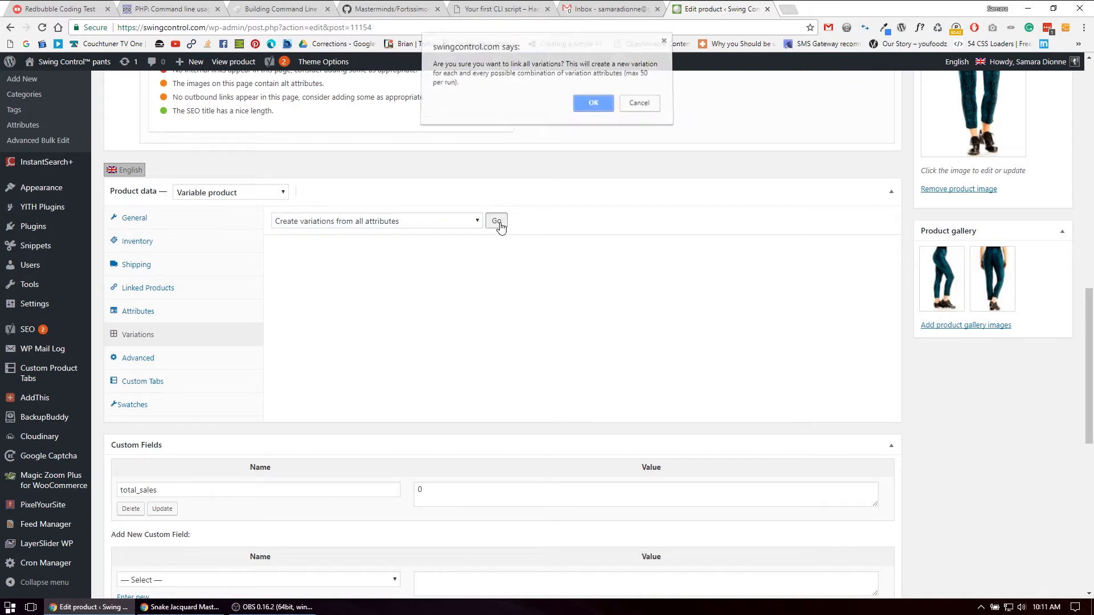
click(594, 109)
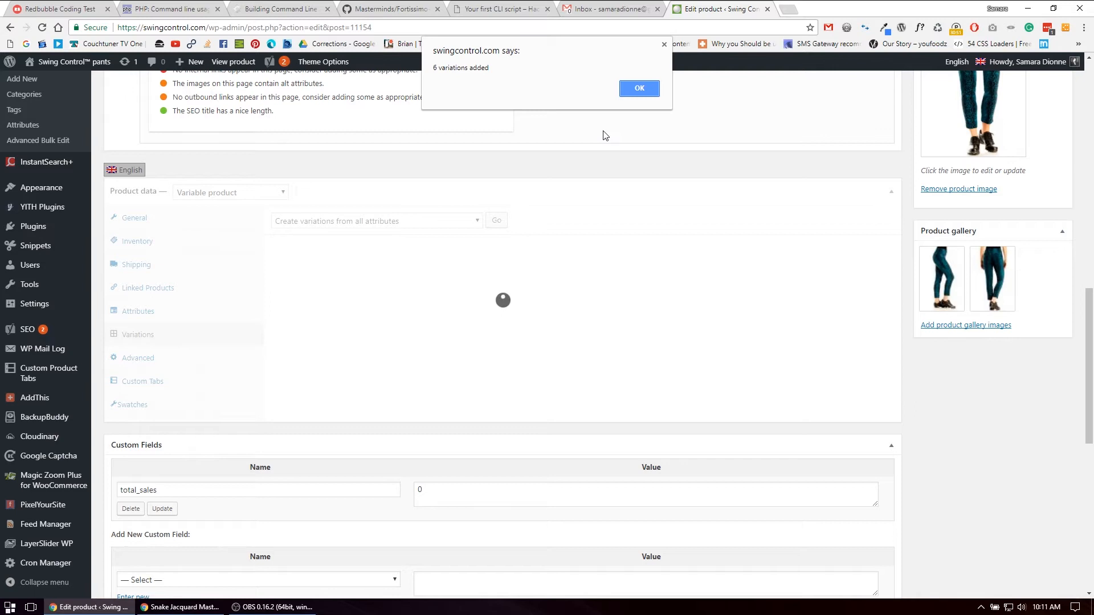
click(635, 90)
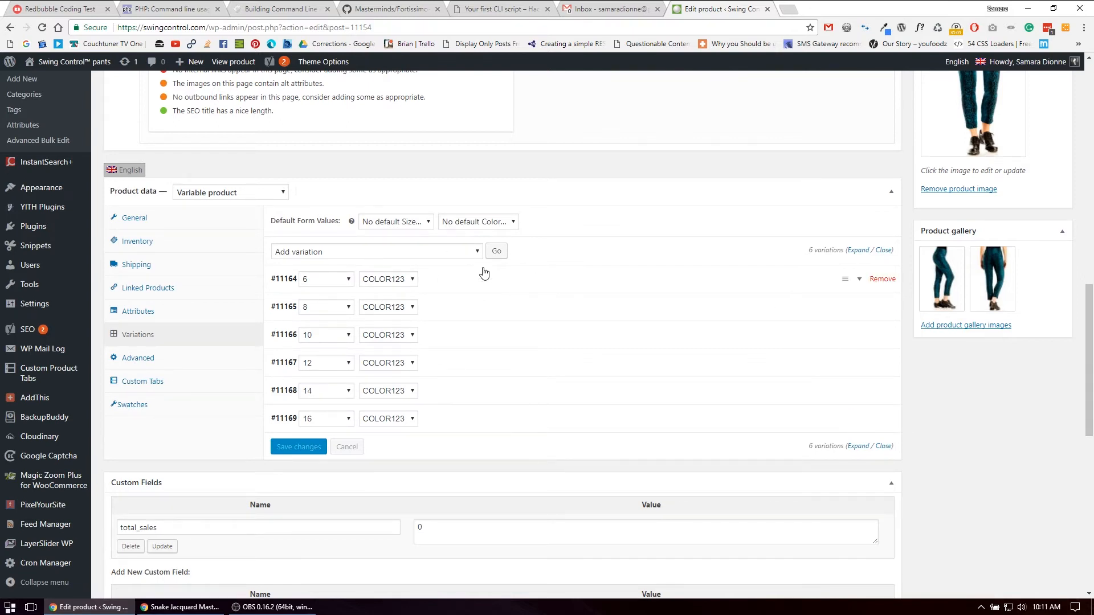
Set the regular price of all variations to 1000 with the Set regular prices bulk action
click(382, 253)
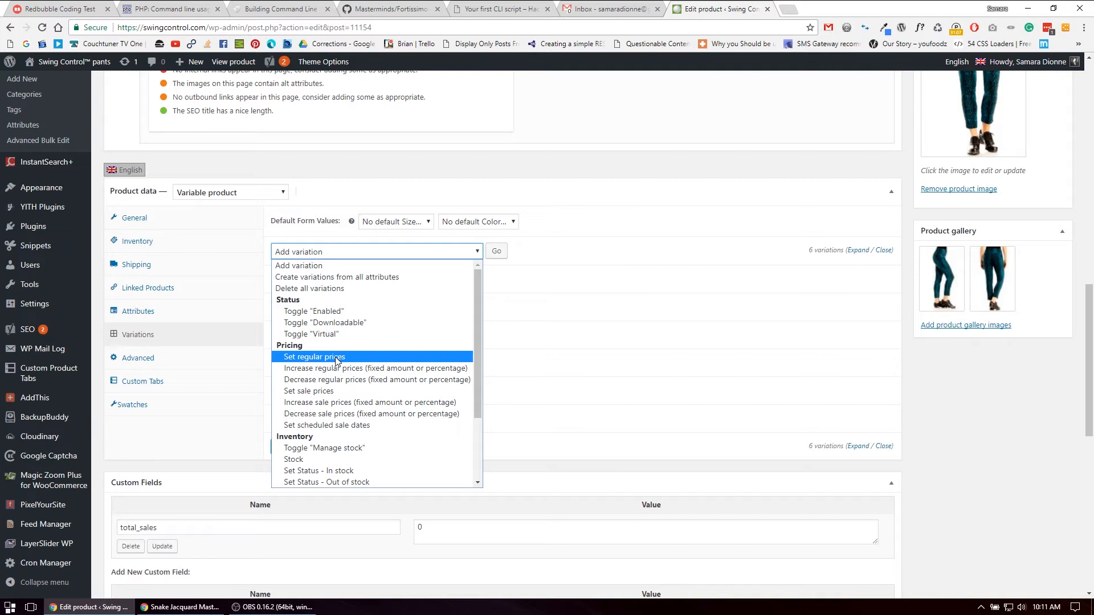
click(577, 250)
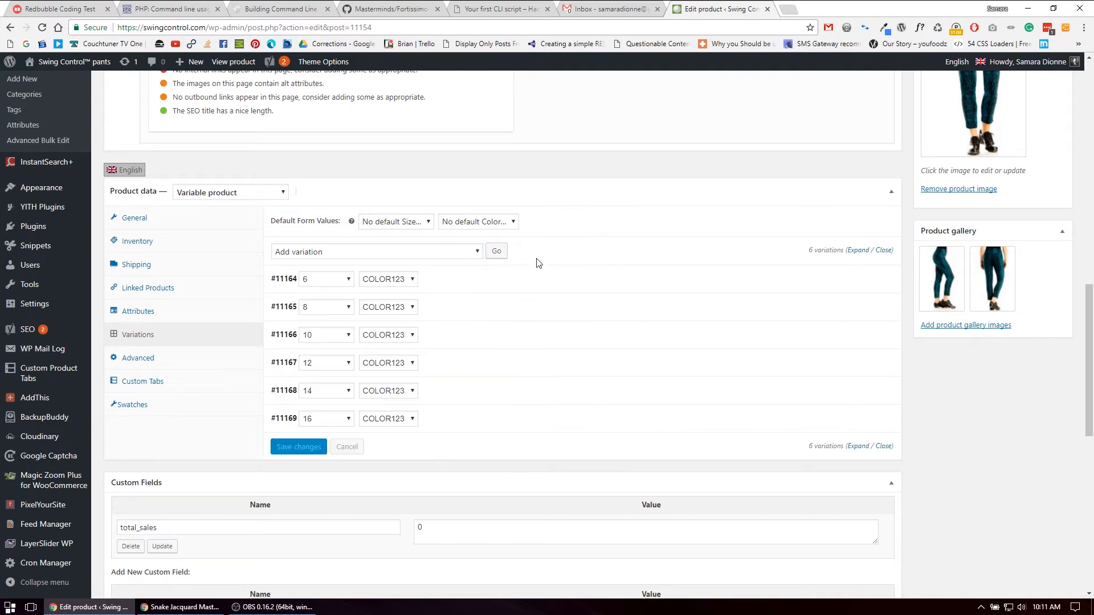
click(512, 281)
click(368, 408)
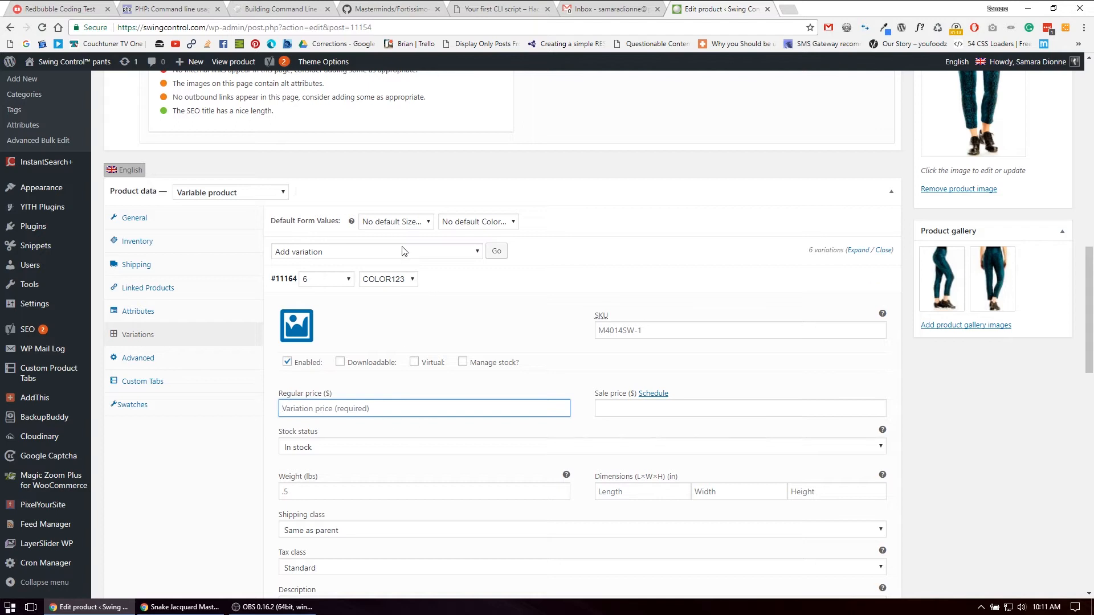
click(384, 252)
click(338, 360)
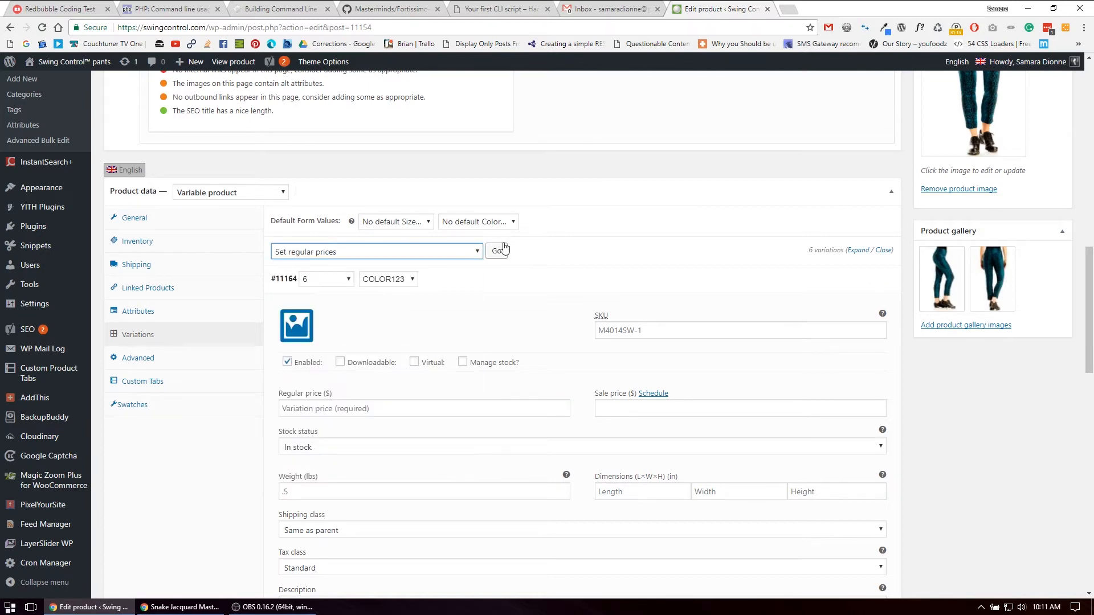
click(494, 251)
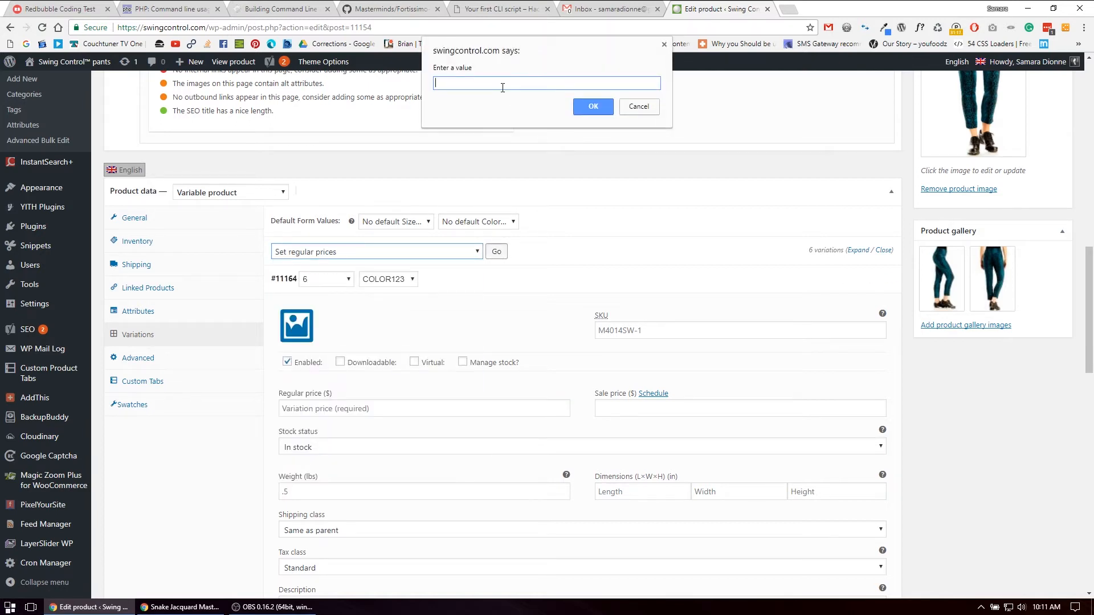
click(593, 106)
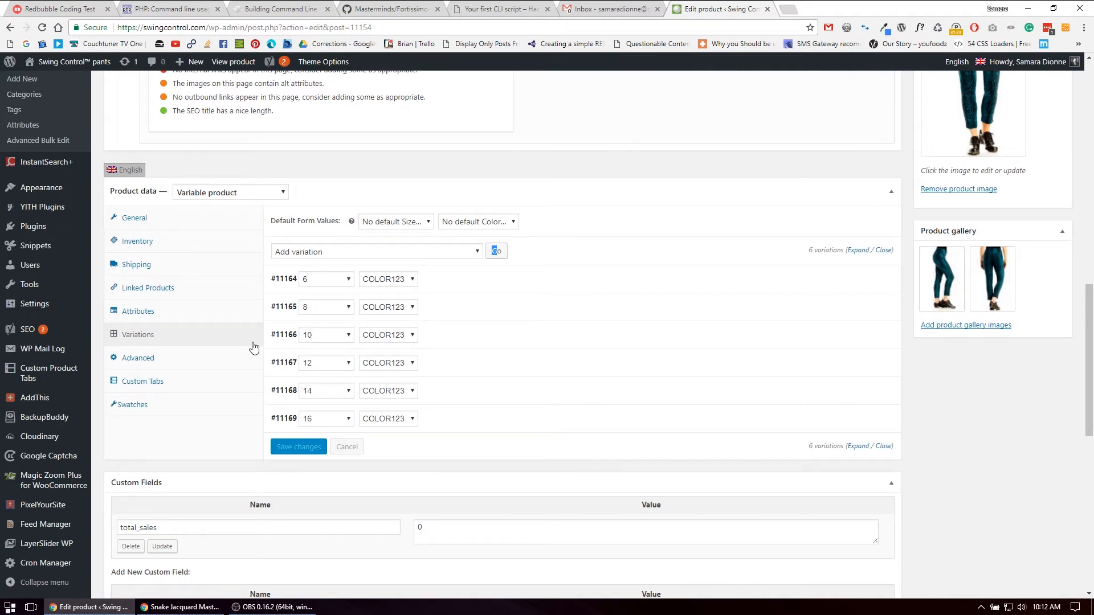
Check the regular price and the remaining settings of the size 6 COLOR123 variation
click(656, 282)
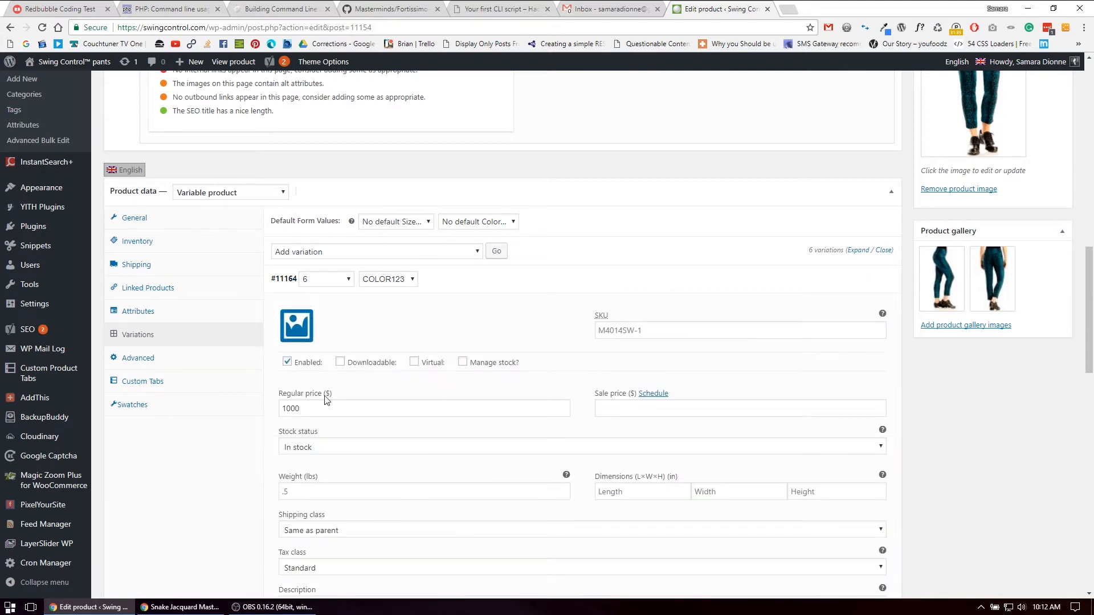
click(296, 406)
scroll(417, 405, down, 5)
click(484, 405)
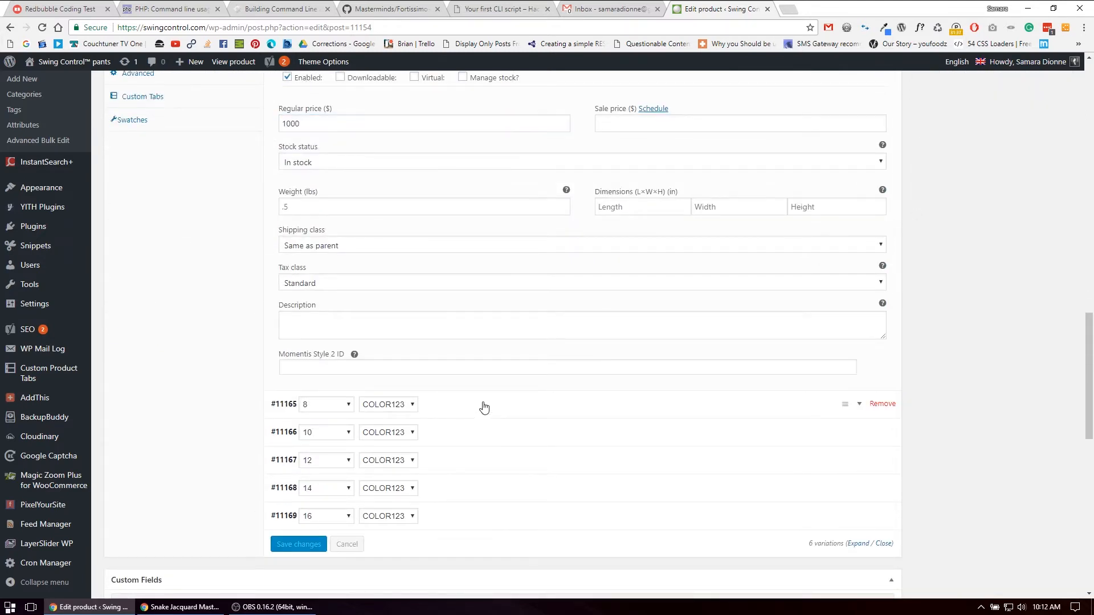
Set the size 6 COLOR123 variation's image to the front-view teal snake jacquard pant photo 2017_09_15_Swing9589.jpg from the media library
scroll(318, 513, up, 6)
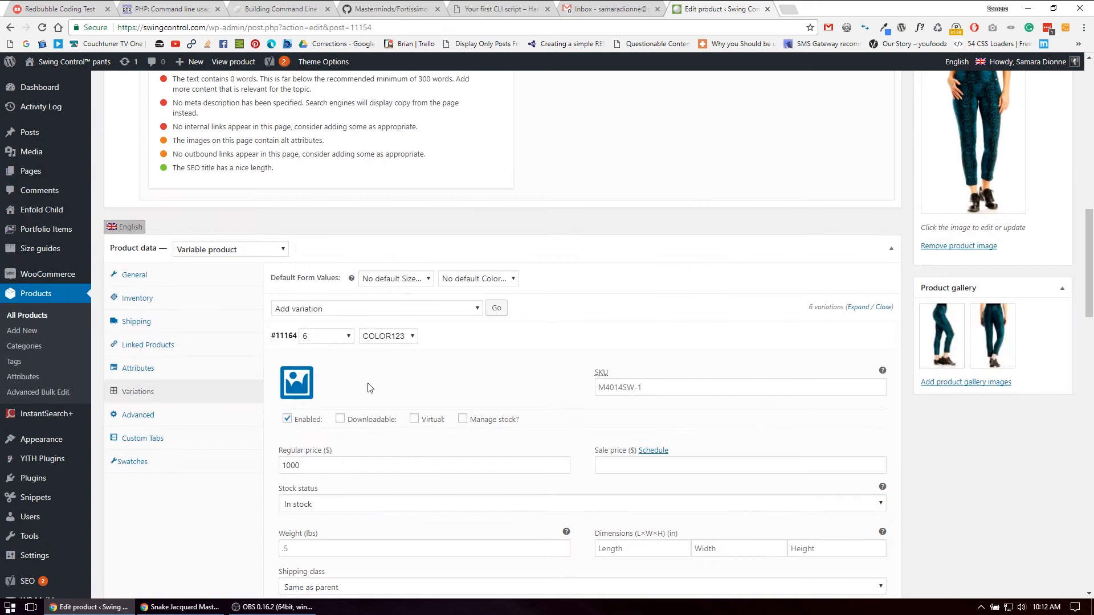
click(296, 384)
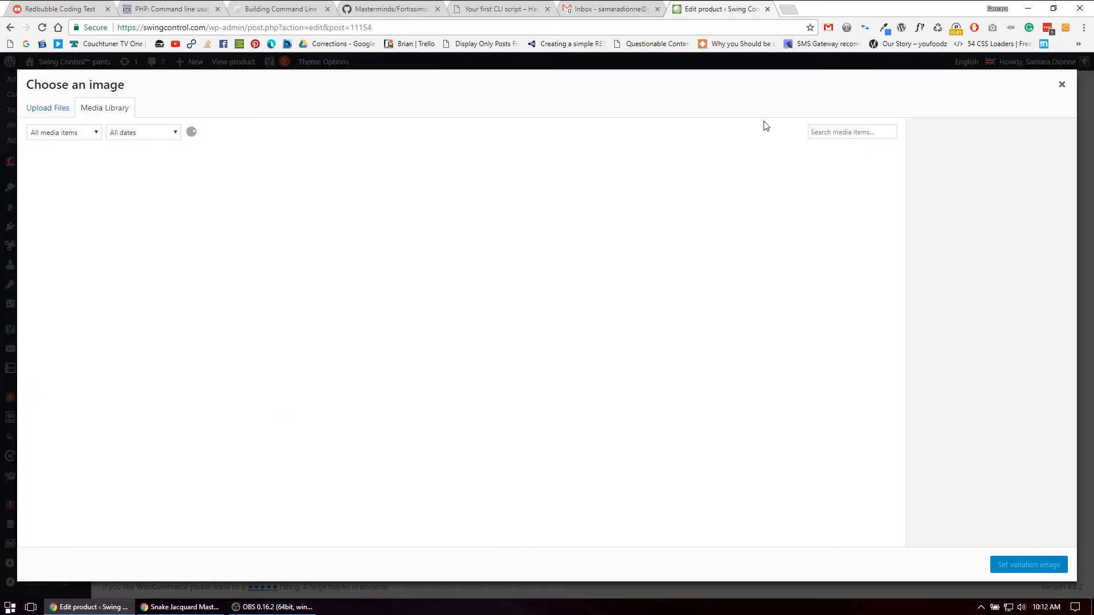
click(829, 132)
text(M401-SW)
key(BackSpace)
key(BackSpace)
key(BackSpace)
key(BackSpace)
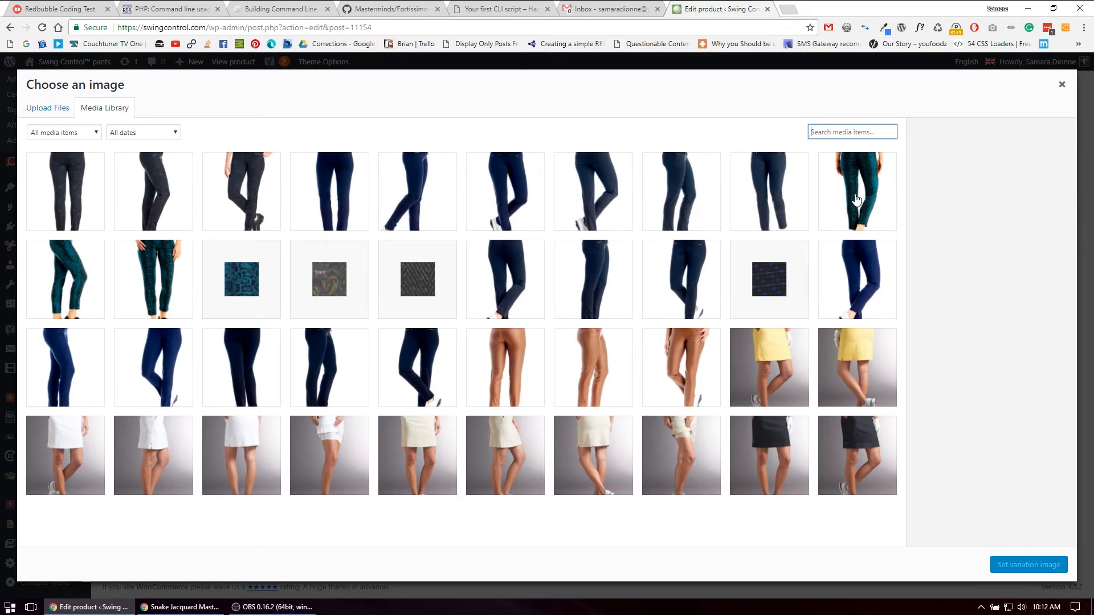
click(154, 285)
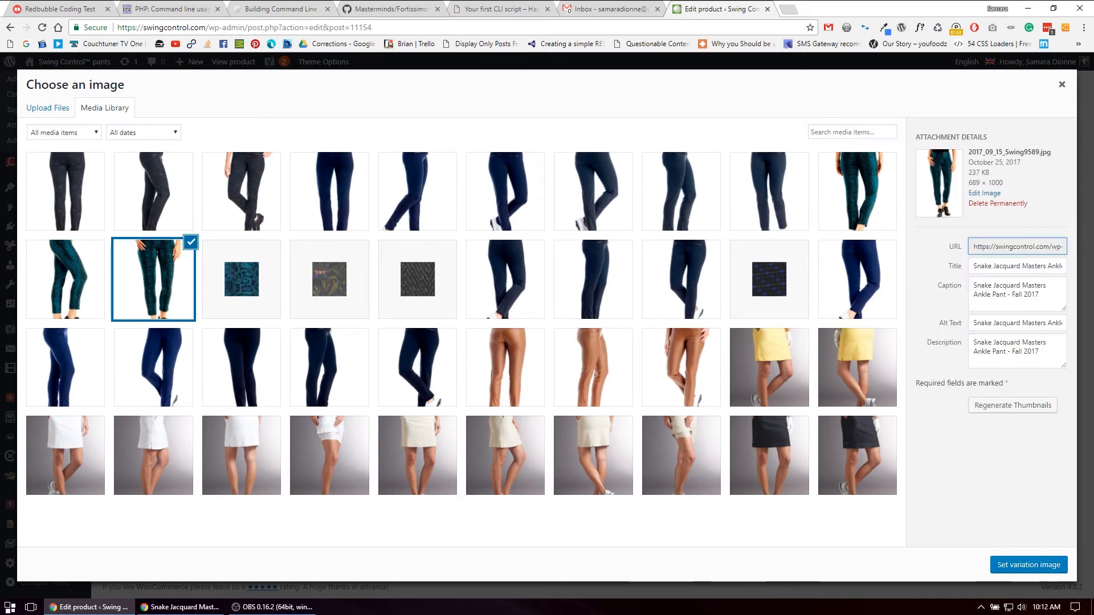
click(1029, 566)
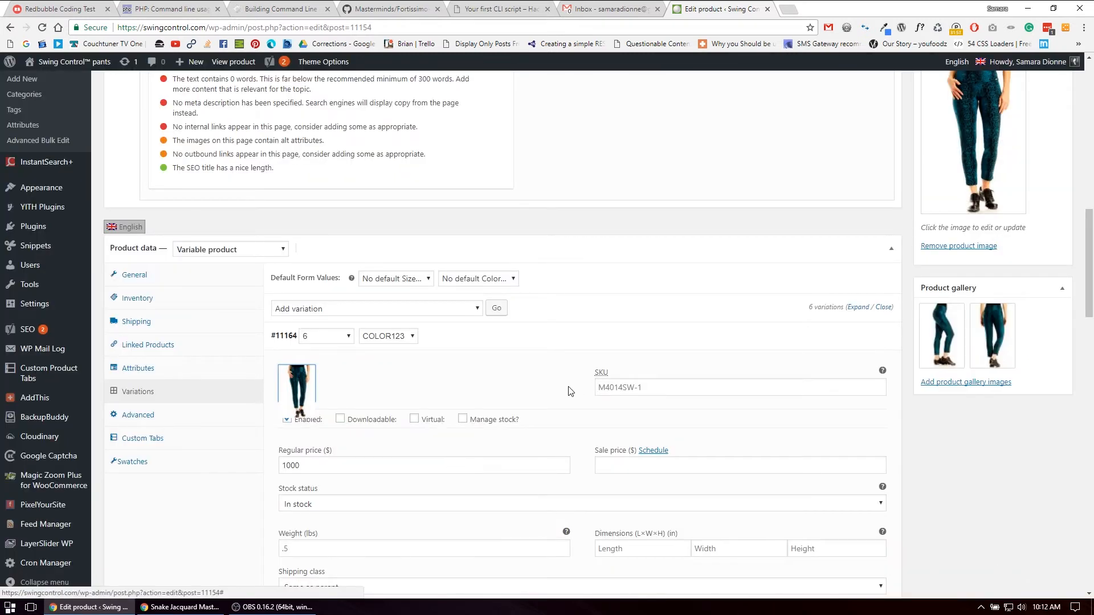
Apply the Toggle "Manage stock" bulk action to all variations and accept saving the pending changes
scroll(485, 371, down, 2)
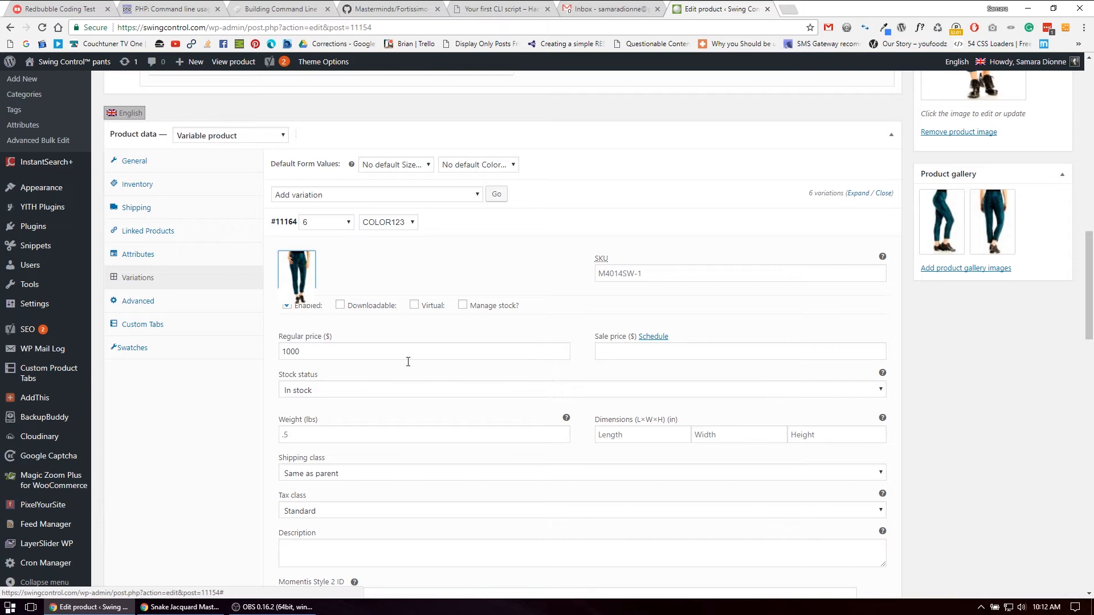
scroll(399, 444, down, 3)
scroll(513, 513, up, 3)
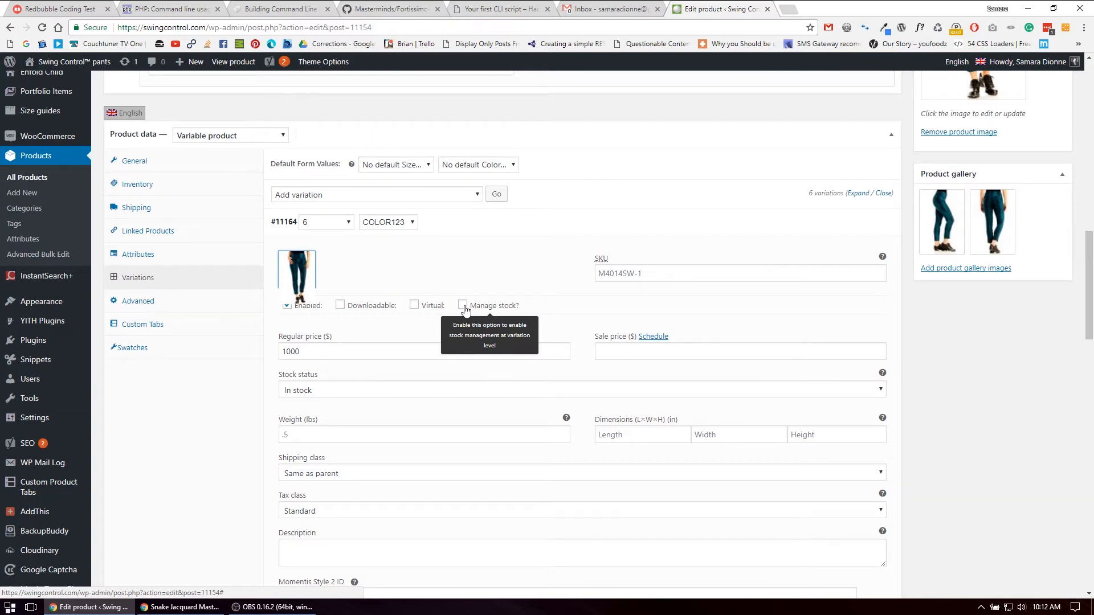
click(359, 195)
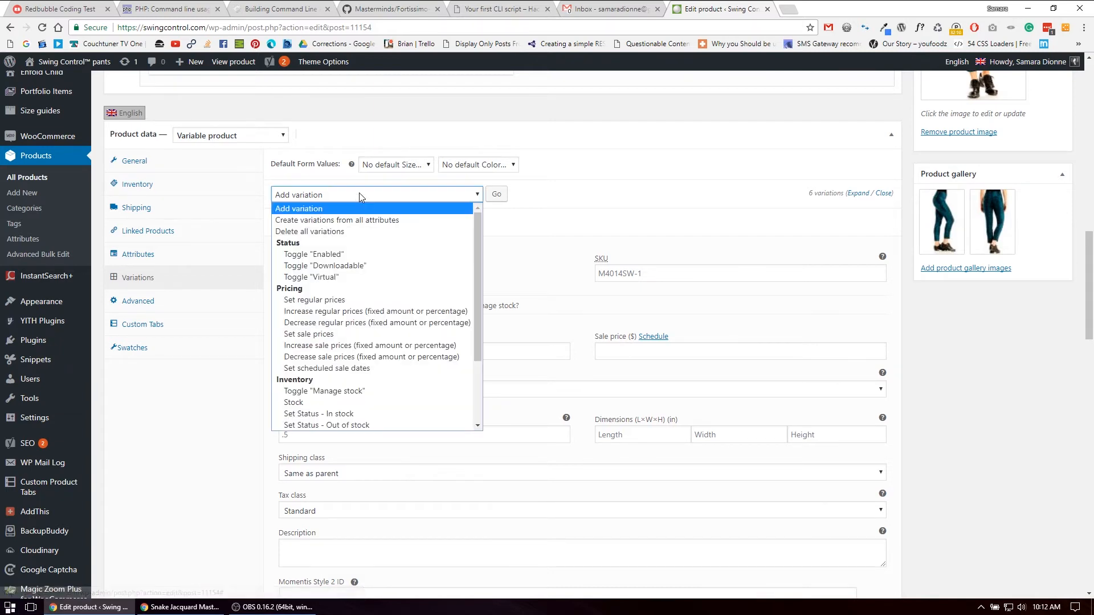
click(609, 209)
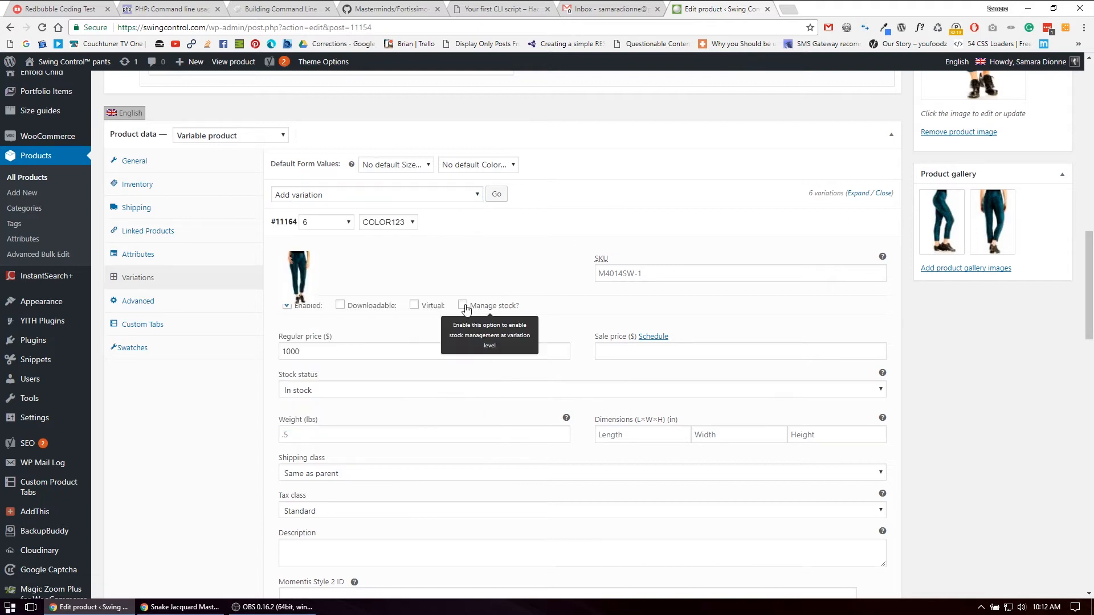
scroll(476, 311, down, 12)
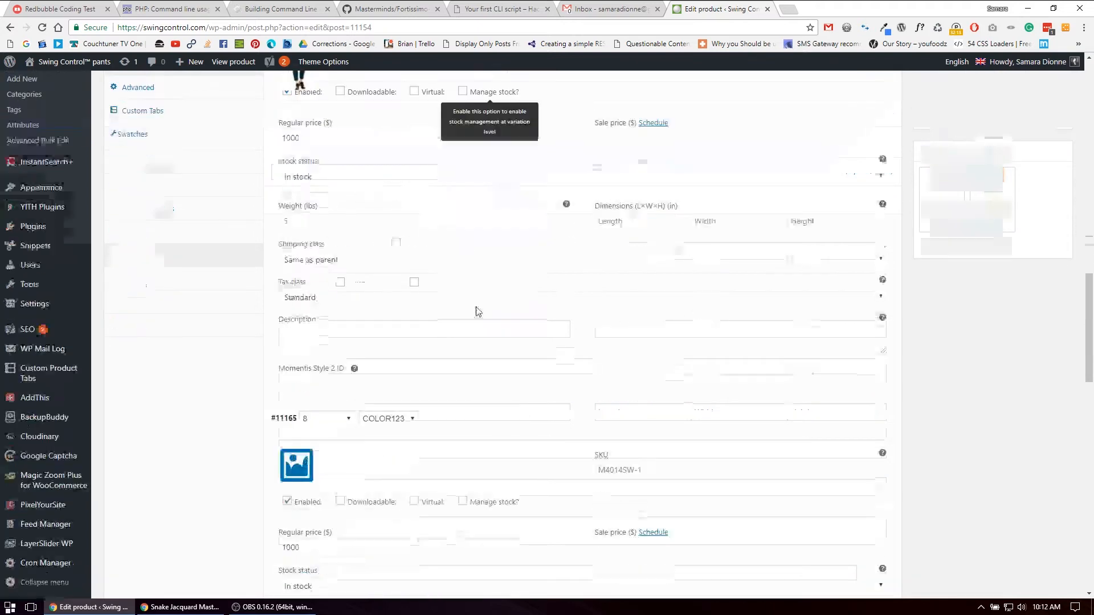
scroll(481, 442, up, 15)
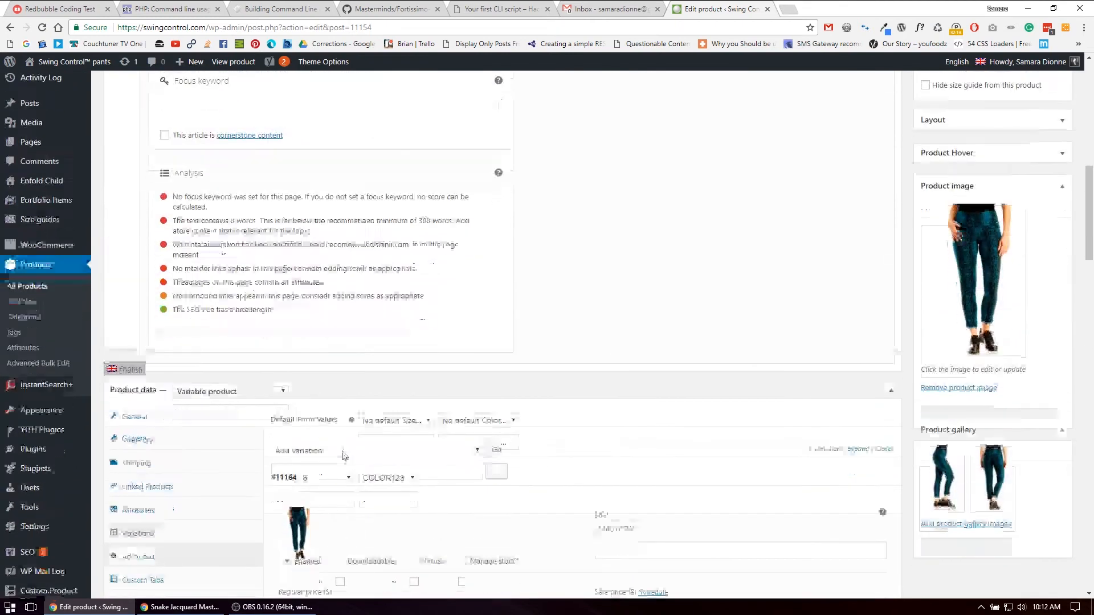
scroll(359, 399, down, 3)
click(360, 309)
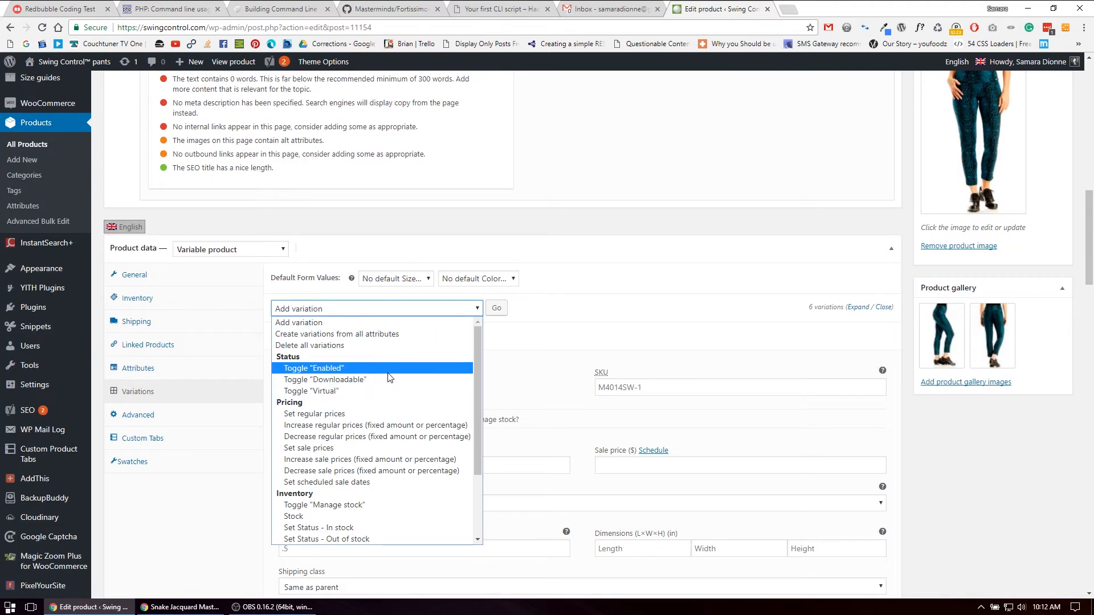
scroll(373, 427, down, 3)
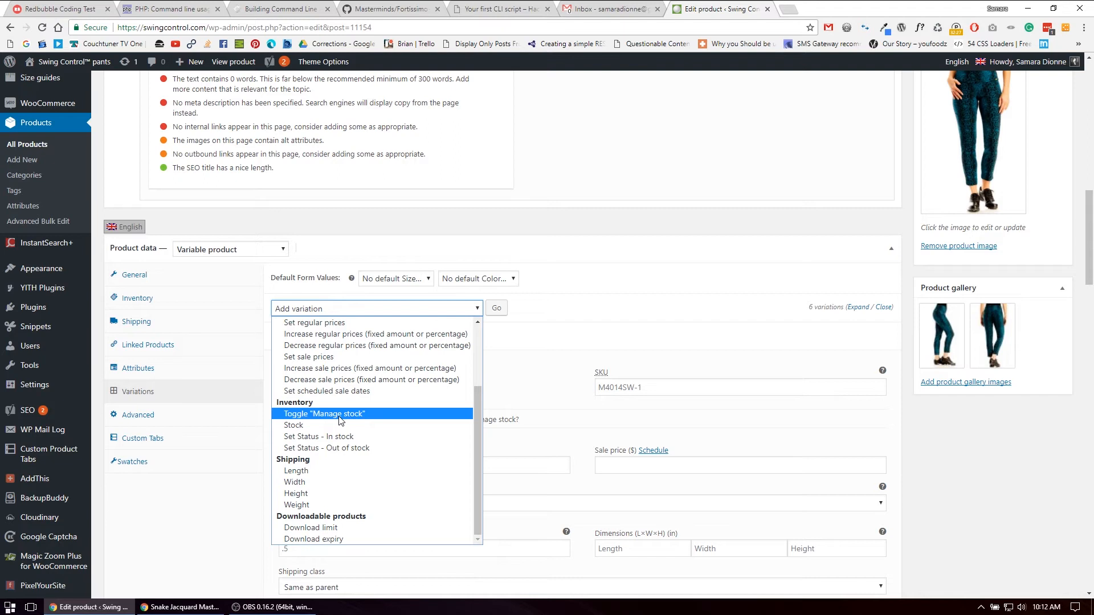
click(339, 420)
click(497, 308)
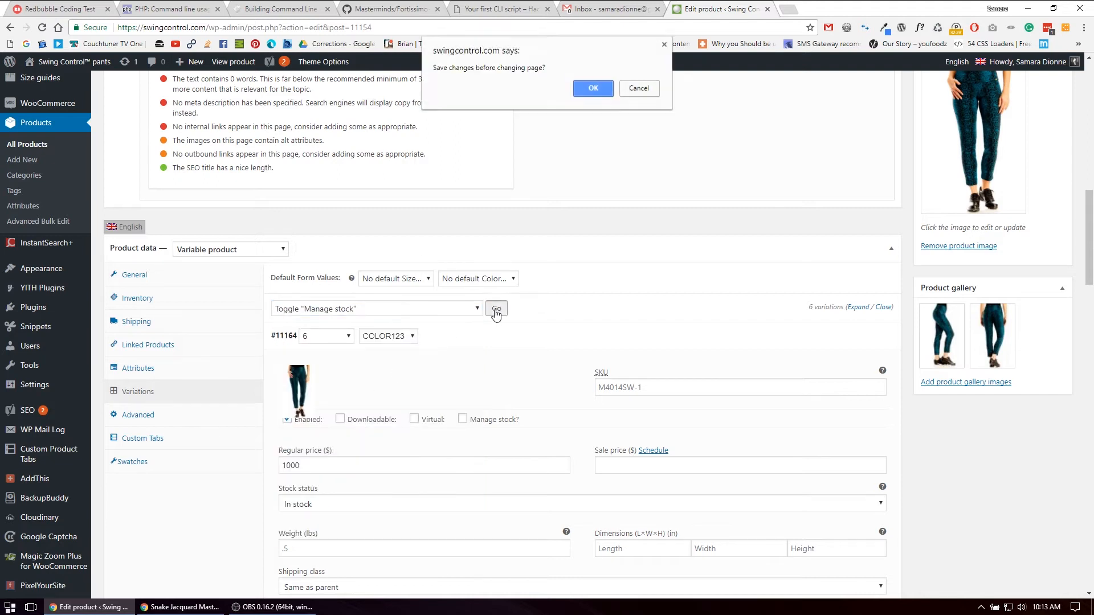
drag(441, 67, 495, 67)
click(535, 65)
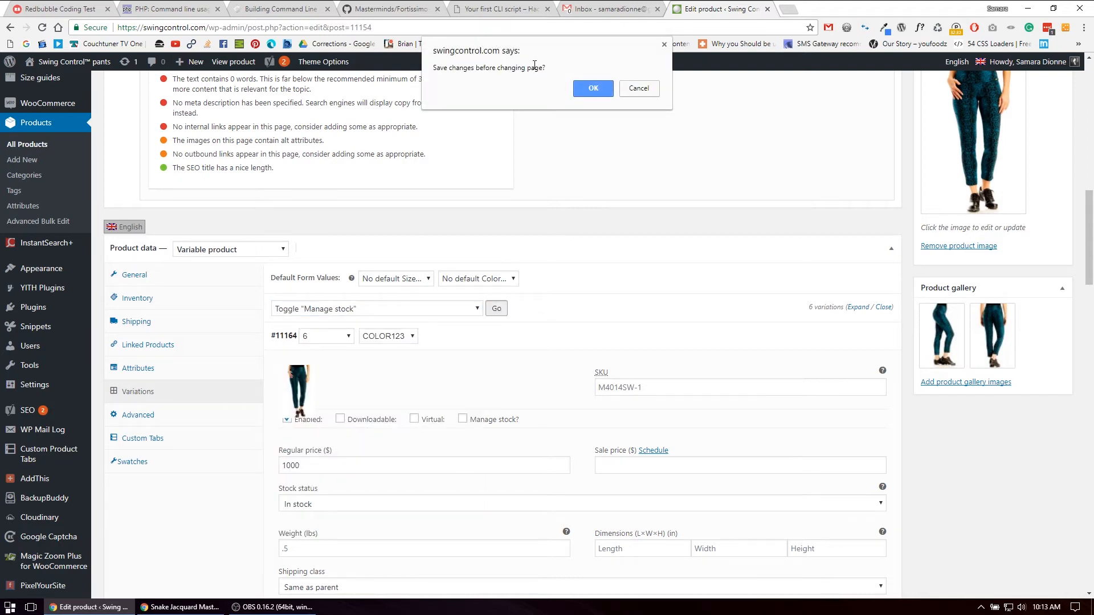
click(594, 89)
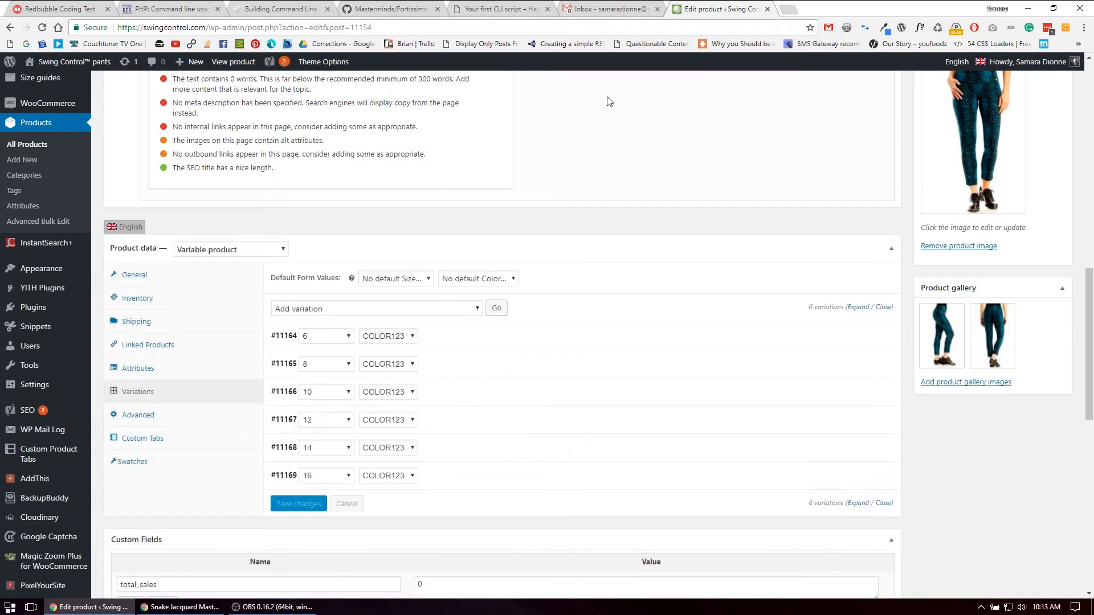
Examine the size 6 COLOR123 variation's stock management fields, the available bulk actions and the Momentis Style 2 ID field
click(671, 341)
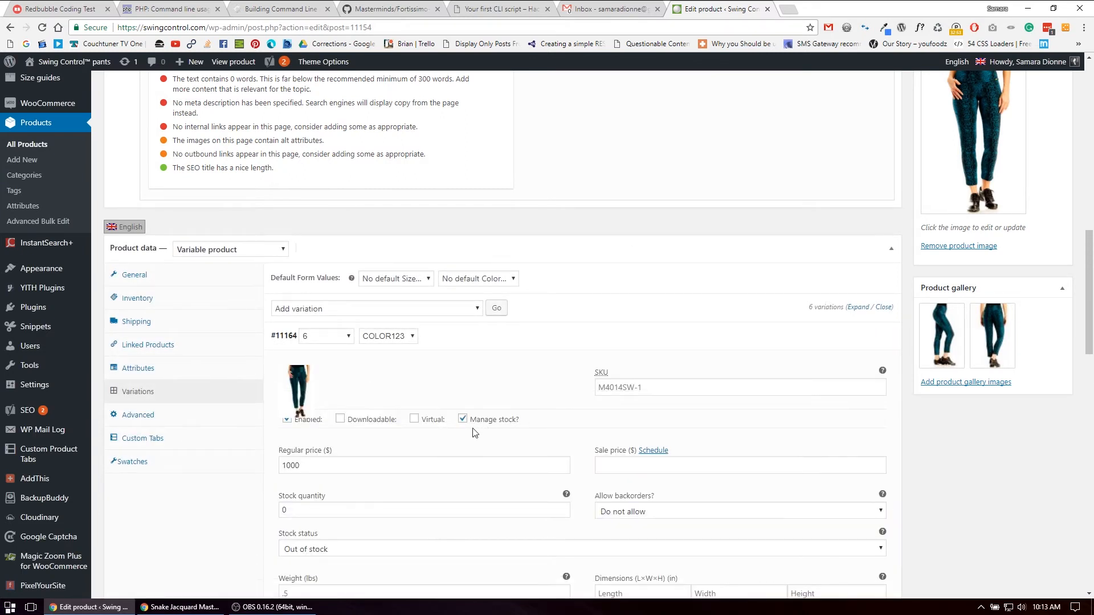
scroll(464, 432, down, 4)
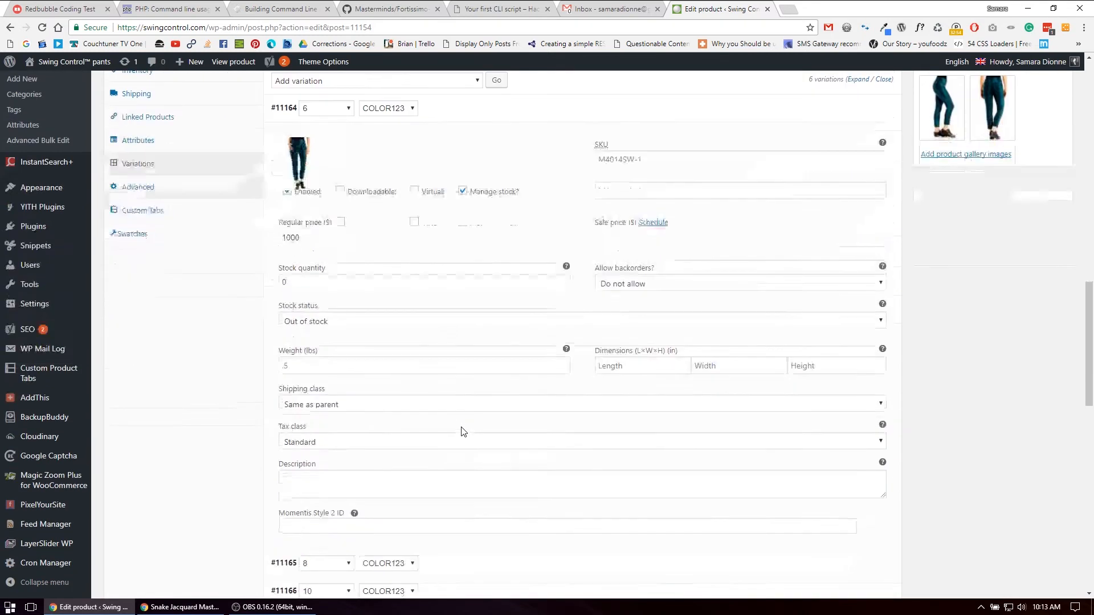
click(413, 83)
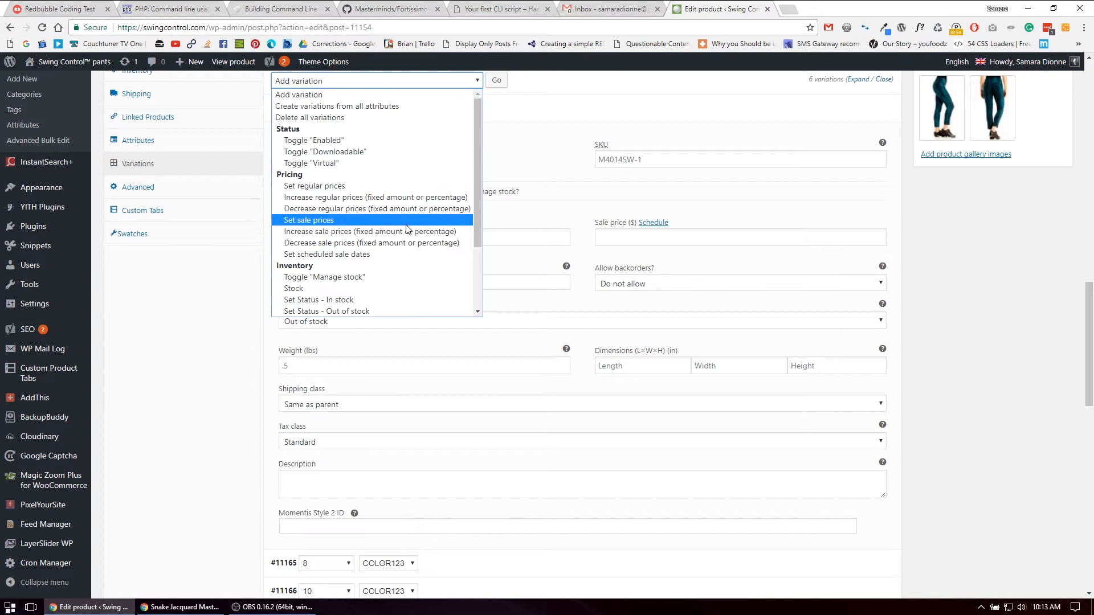
click(989, 250)
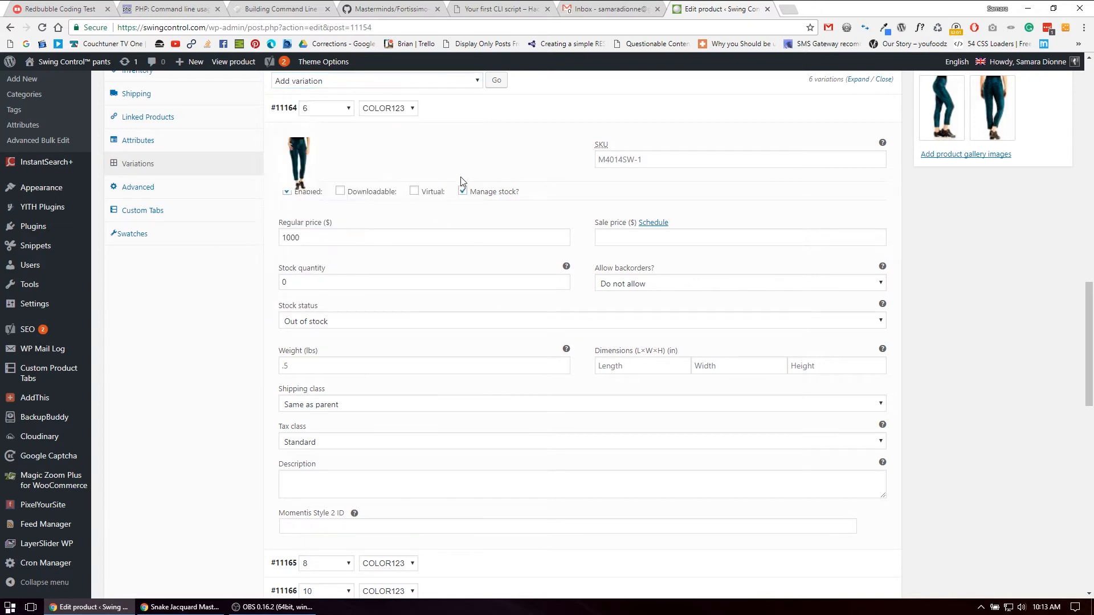
scroll(256, 442, down, 2)
click(319, 412)
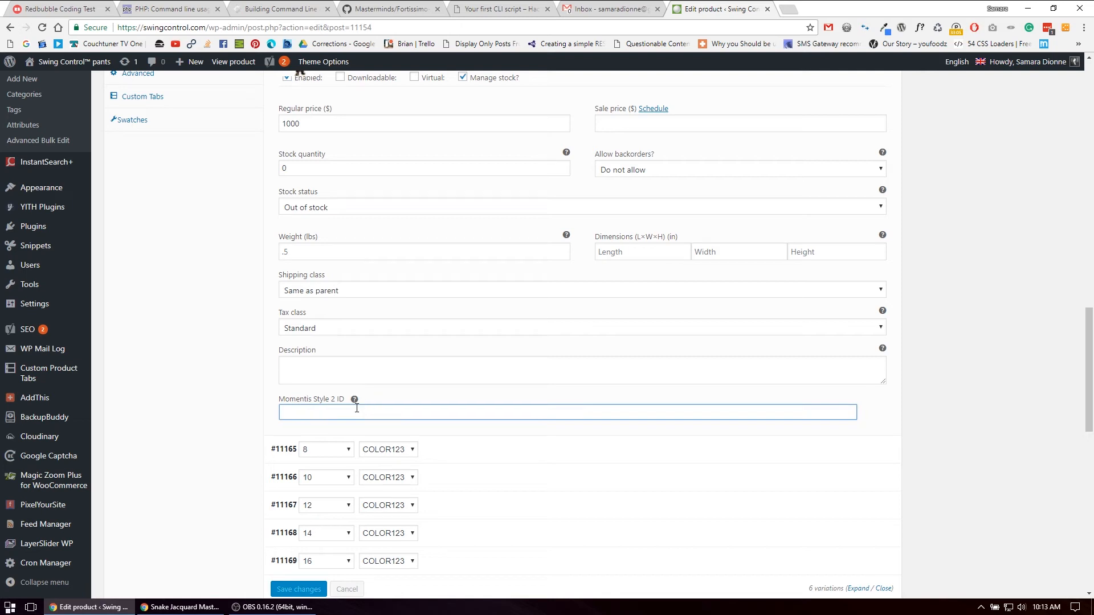
drag(346, 400, 283, 404)
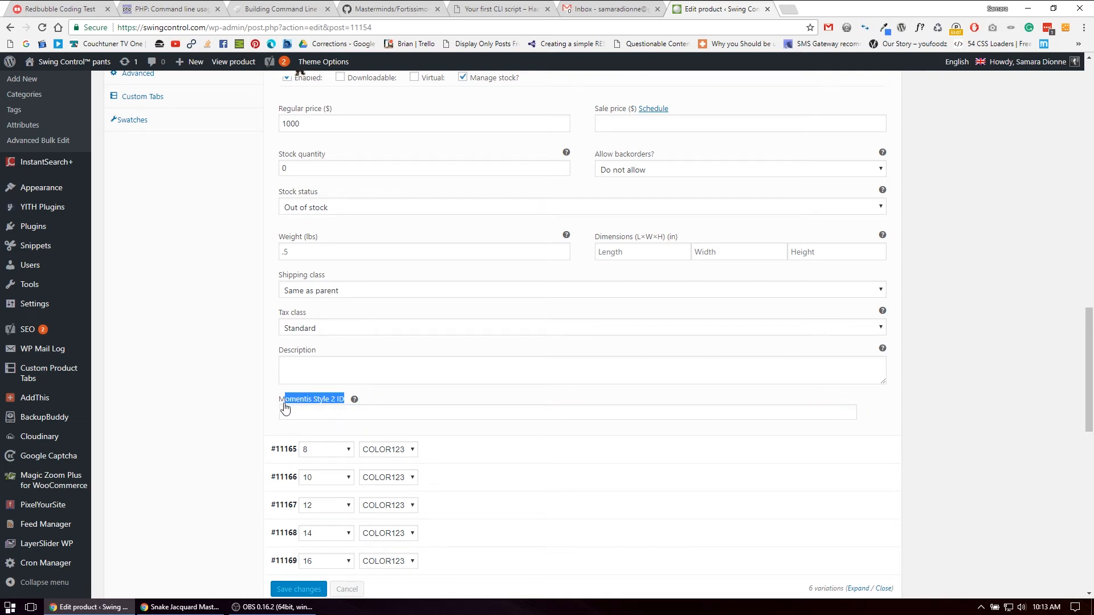
click(289, 409)
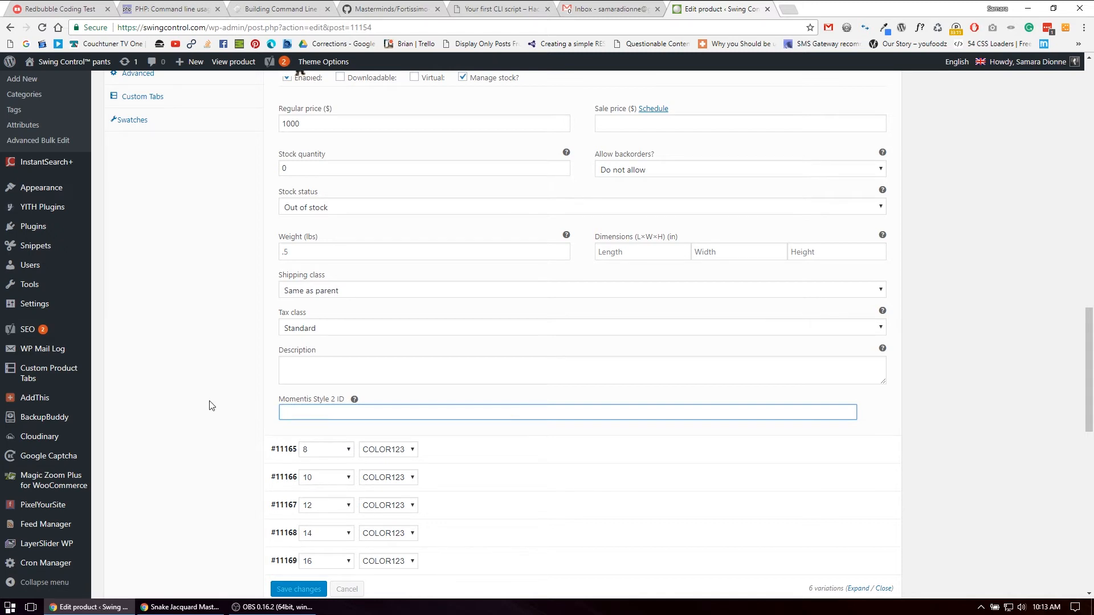
scroll(330, 414, down, 3)
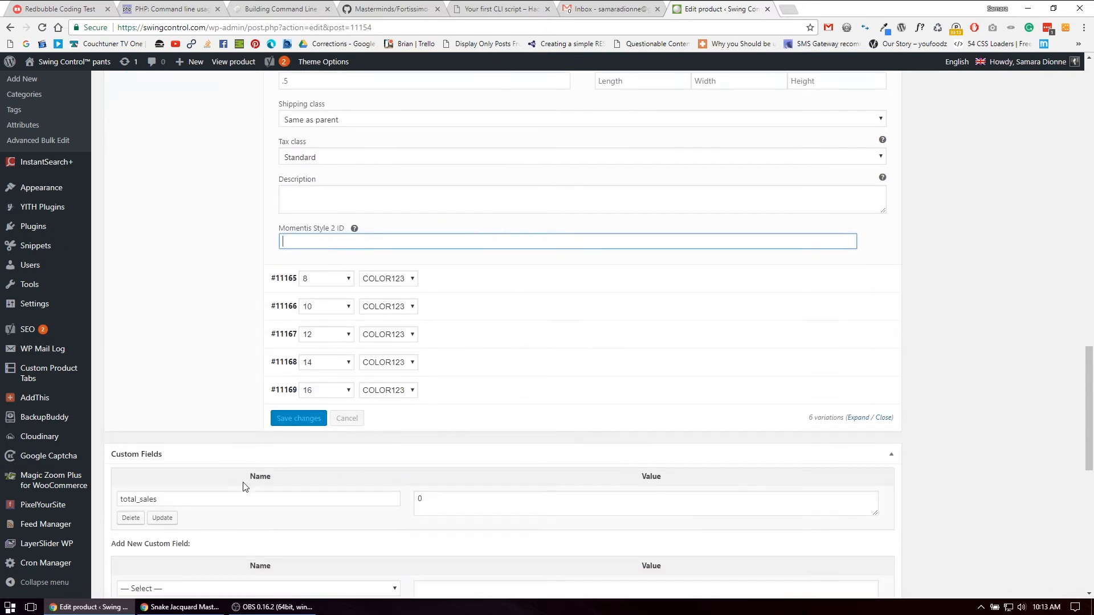
Enable reviews in the product's advanced settings
scroll(228, 479, up, 9)
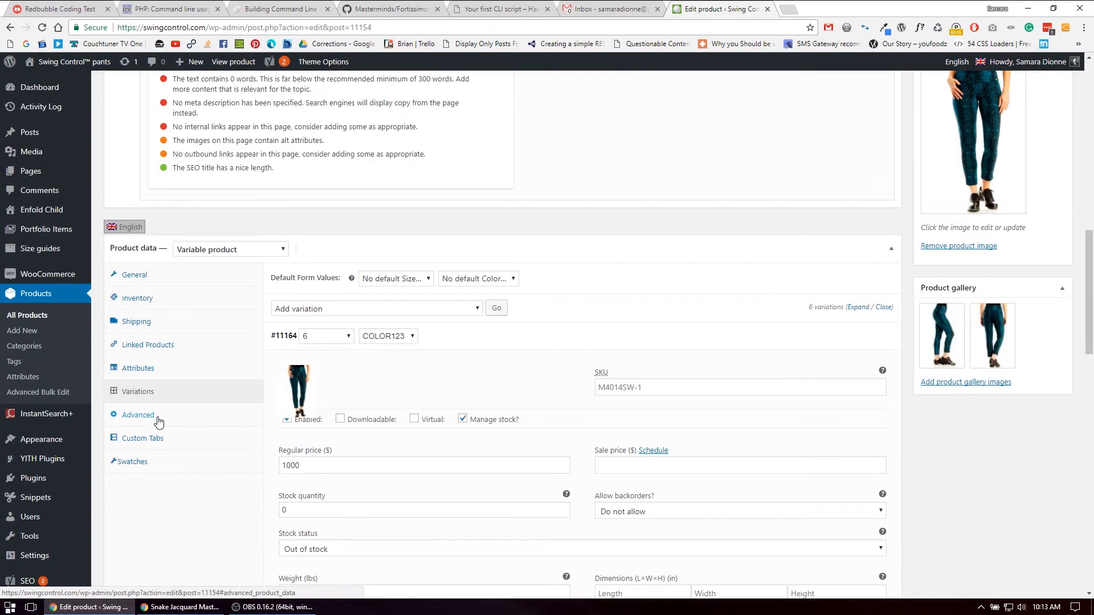
click(139, 415)
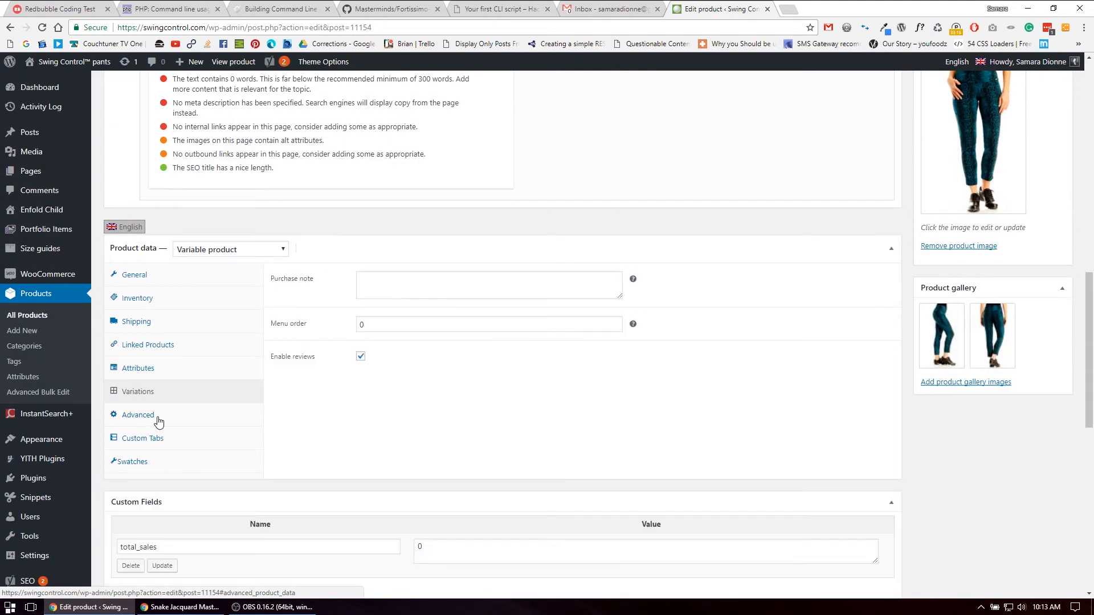
click(360, 355)
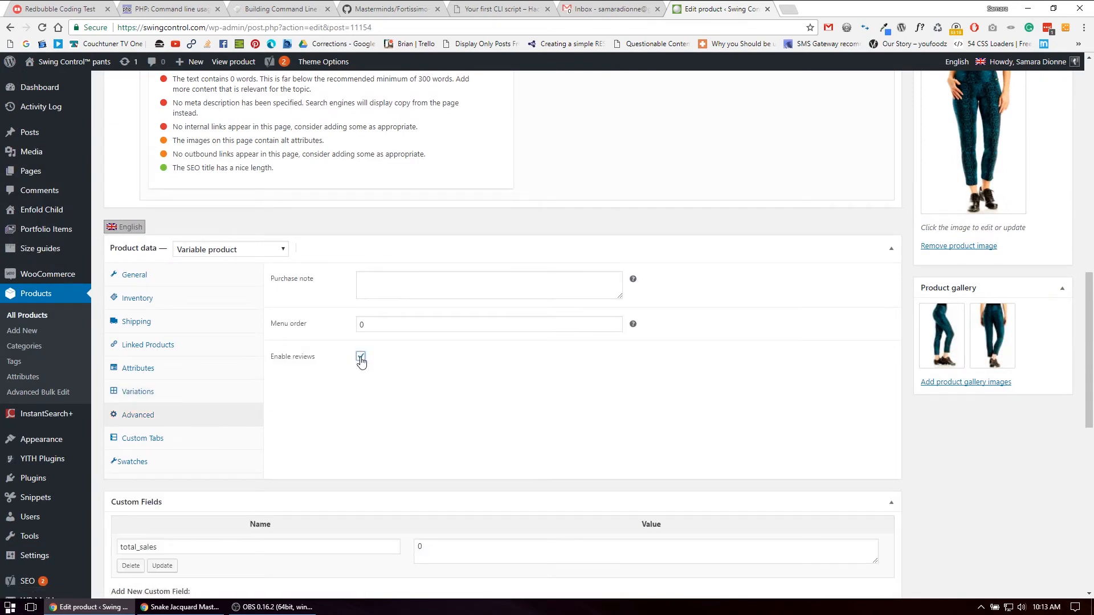
Review the care and fabric text in the product's Additional Information custom tab
click(172, 441)
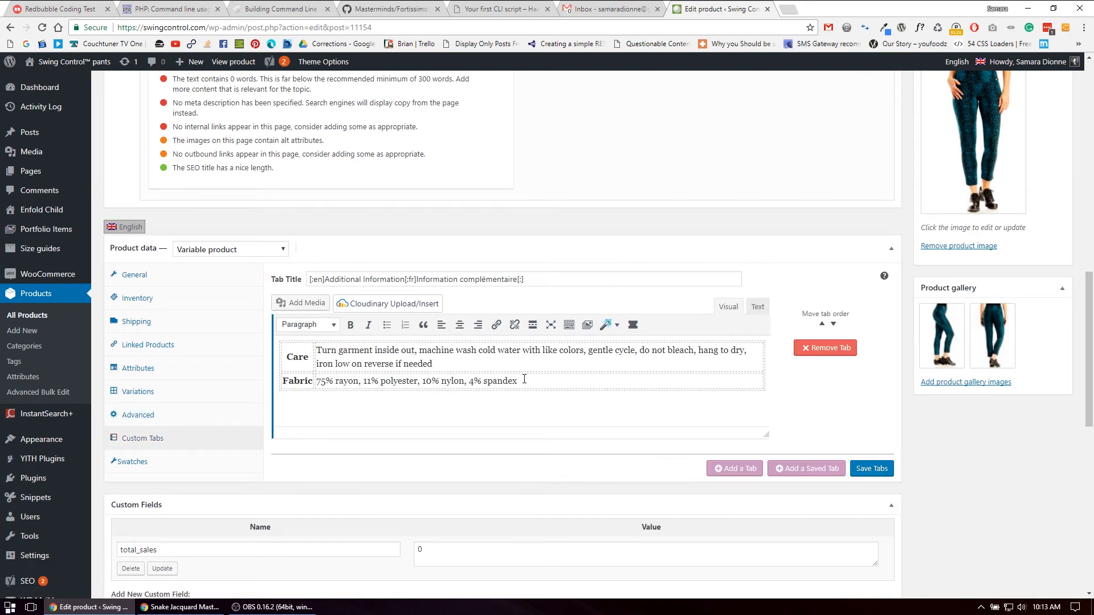
drag(499, 378, 364, 364)
click(364, 364)
drag(531, 382, 317, 352)
click(349, 358)
Check the product's swatch attribute settings and view the product image selection without changing it
click(153, 463)
scroll(496, 398, up, 2)
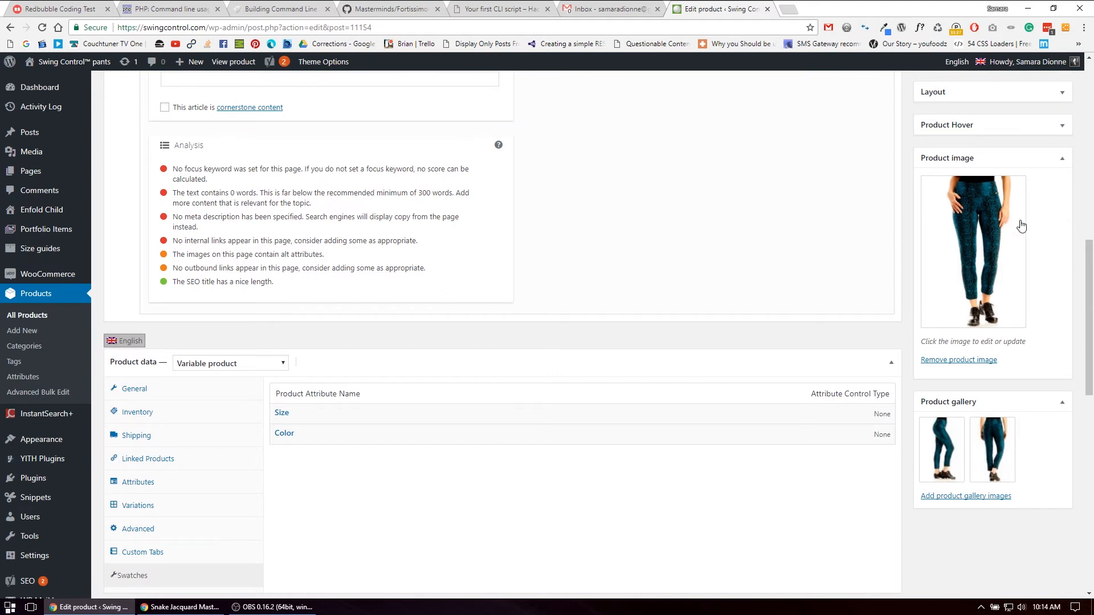
click(963, 261)
click(1063, 84)
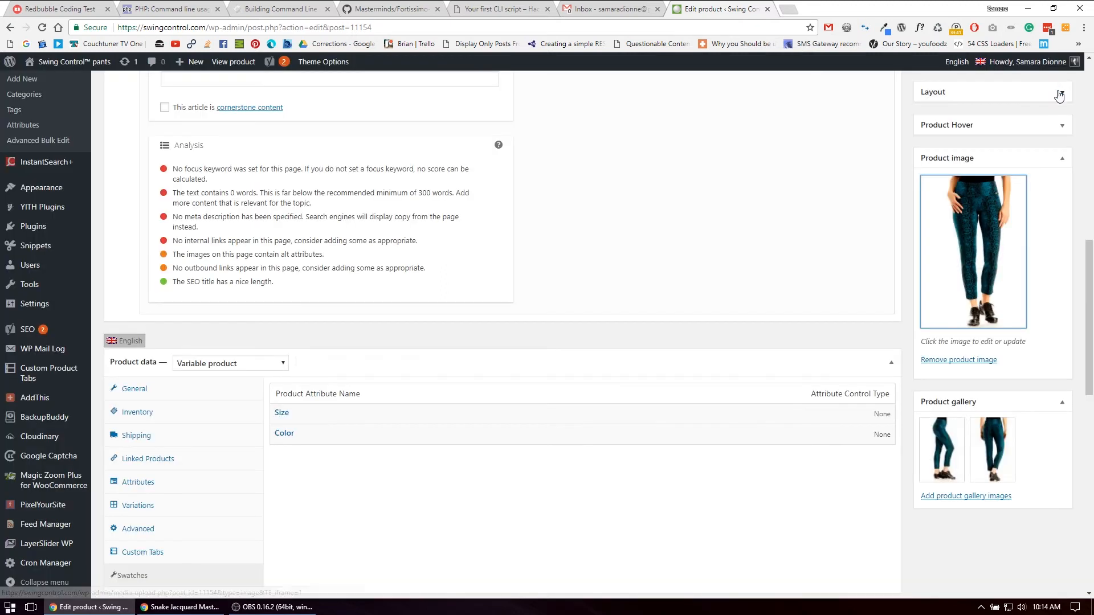
Review the assigned product categories and publish the duplicated product
scroll(924, 379, up, 7)
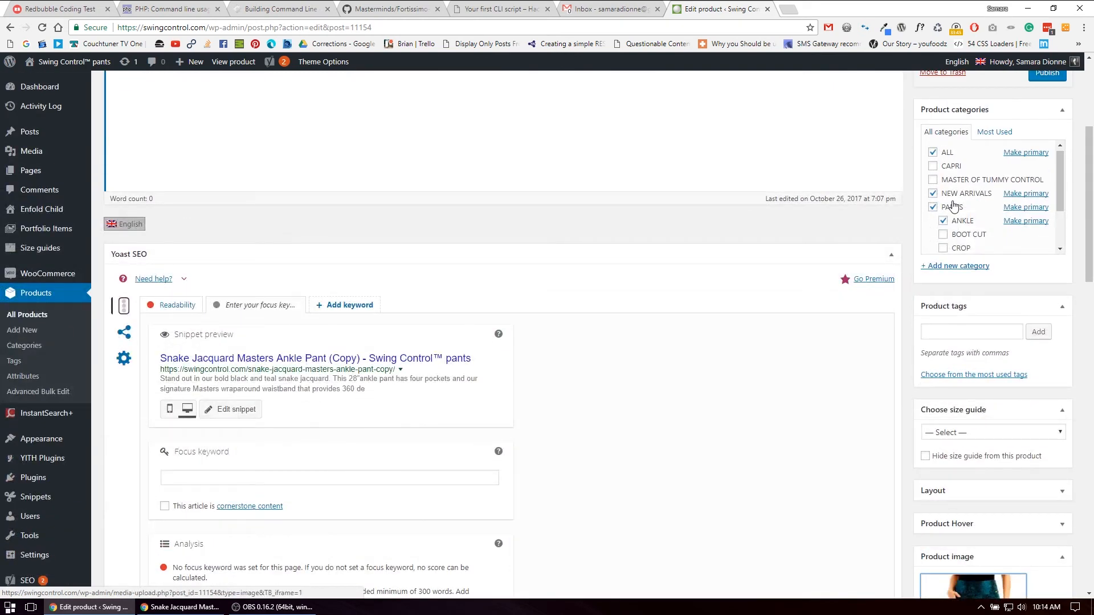
scroll(968, 226, down, 2)
scroll(966, 221, up, 2)
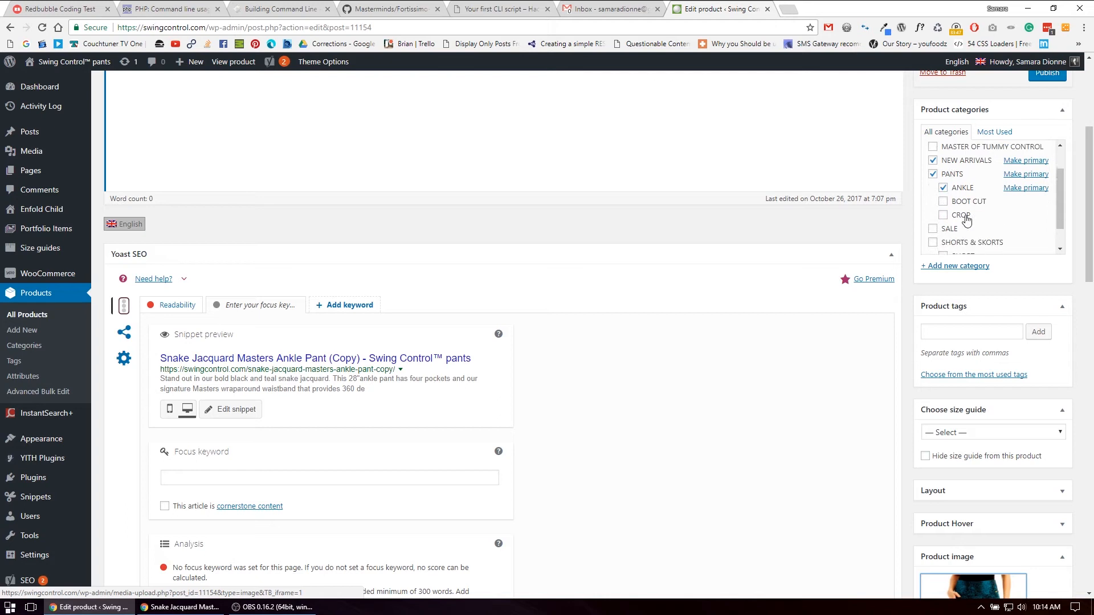
scroll(952, 219, down, 4)
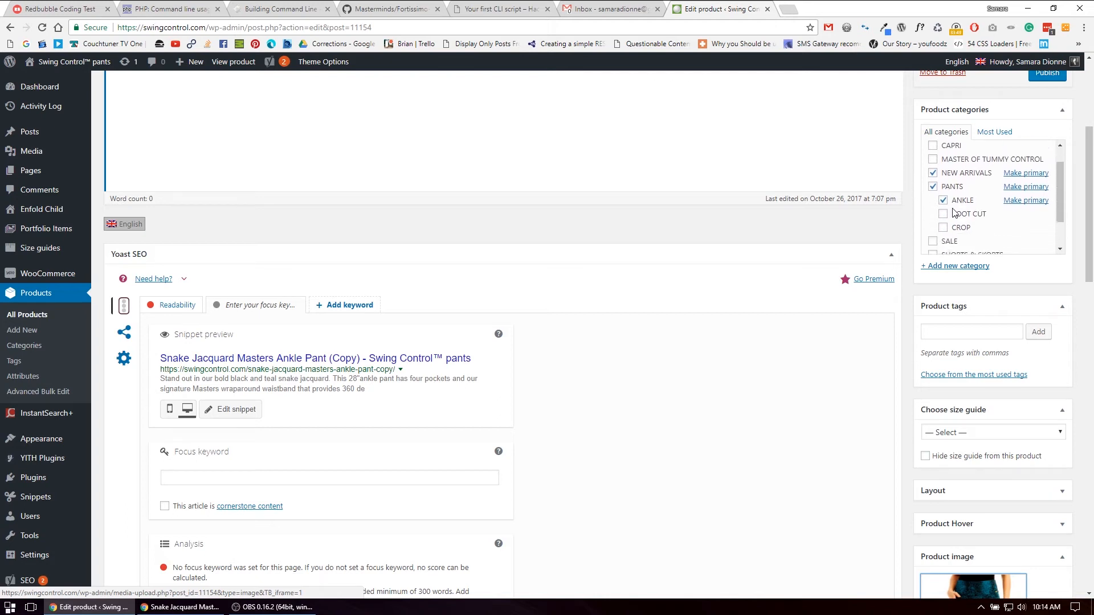
scroll(950, 223, up, 4)
scroll(1070, 323, up, 4)
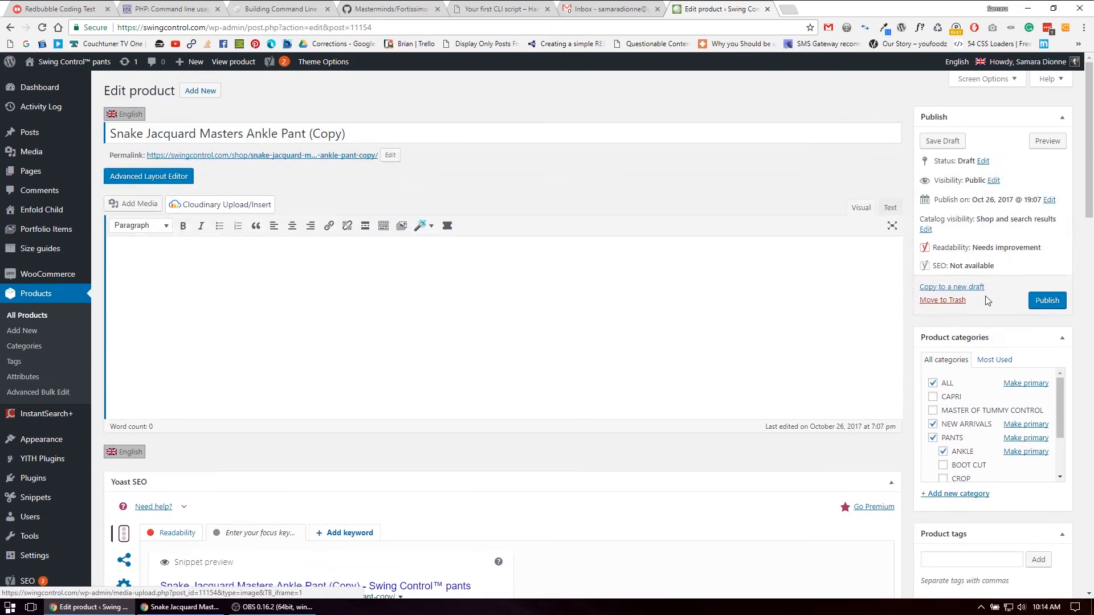
click(1056, 308)
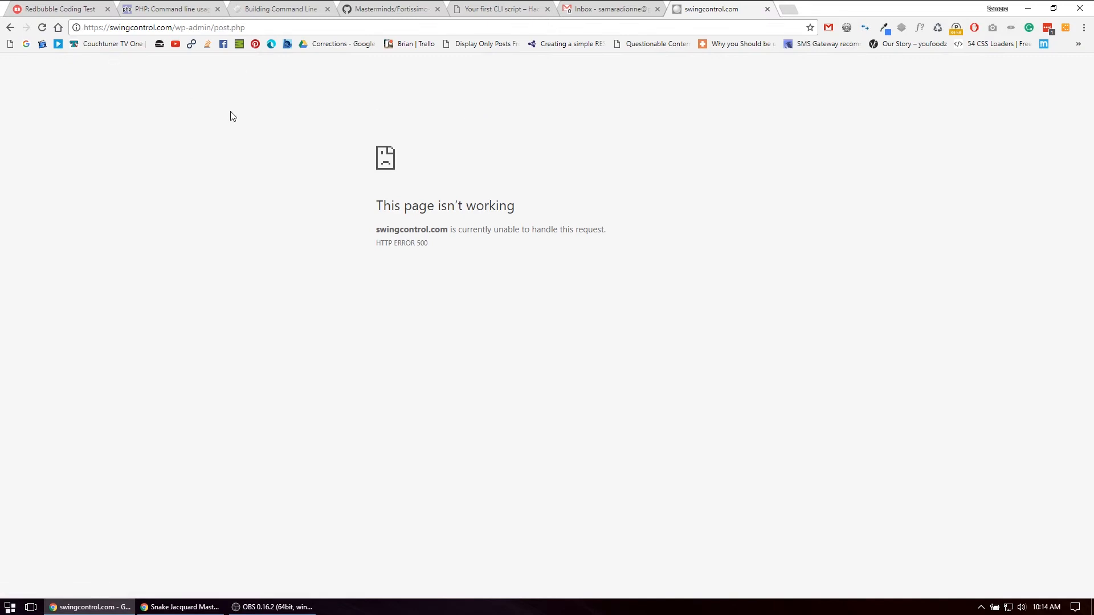
Reload the admin page, open the products list and view Snake Jacquard Masters Ankle Pant (Copy) on the storefront in a separate browser tab
key(F5)
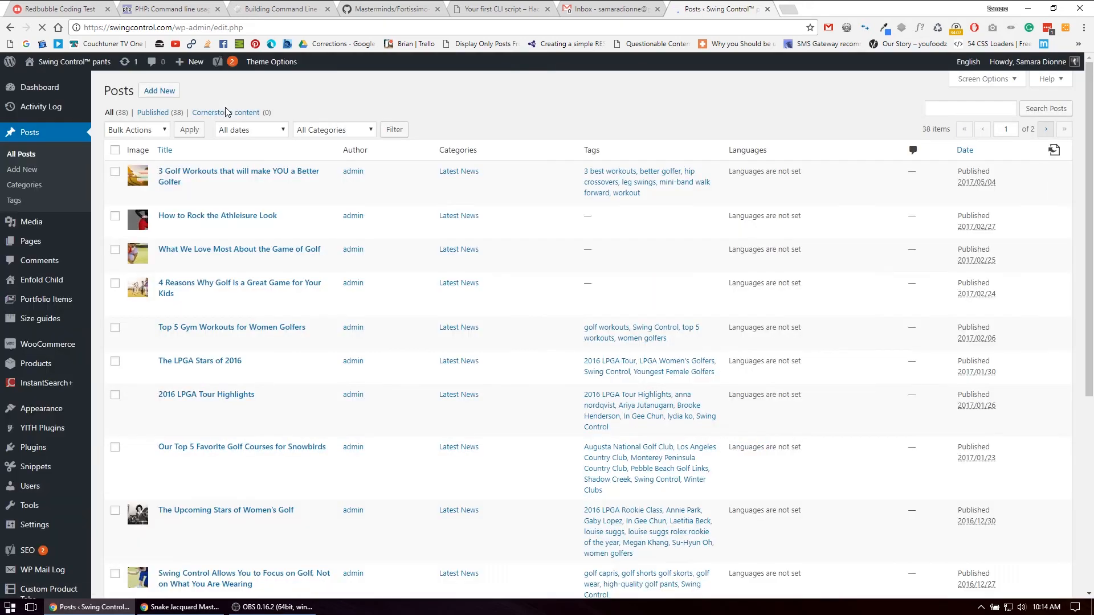
mouse_move(54, 353)
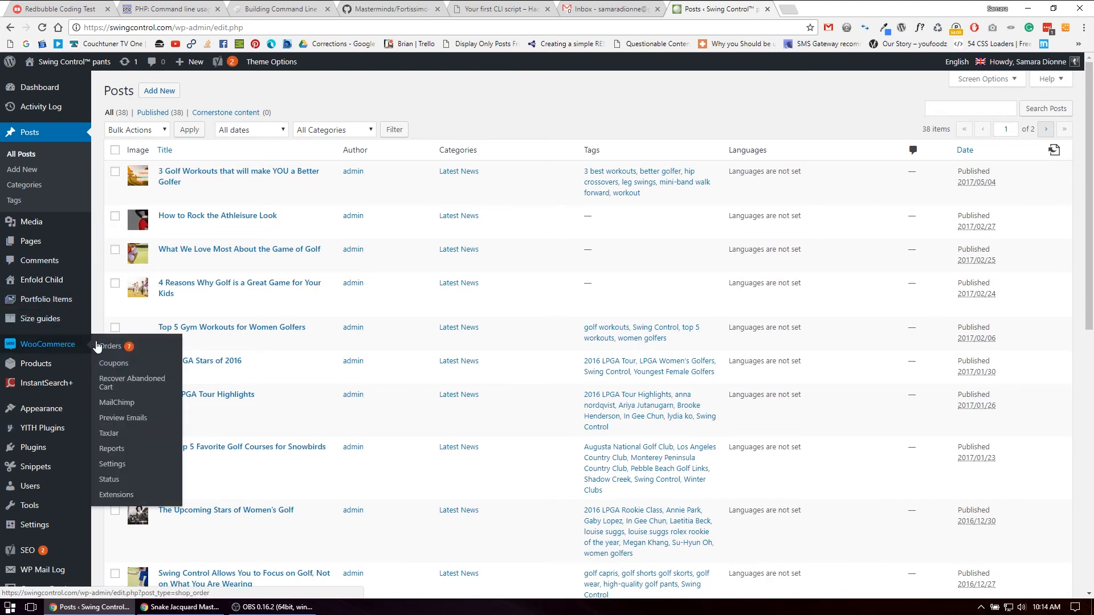
click(134, 371)
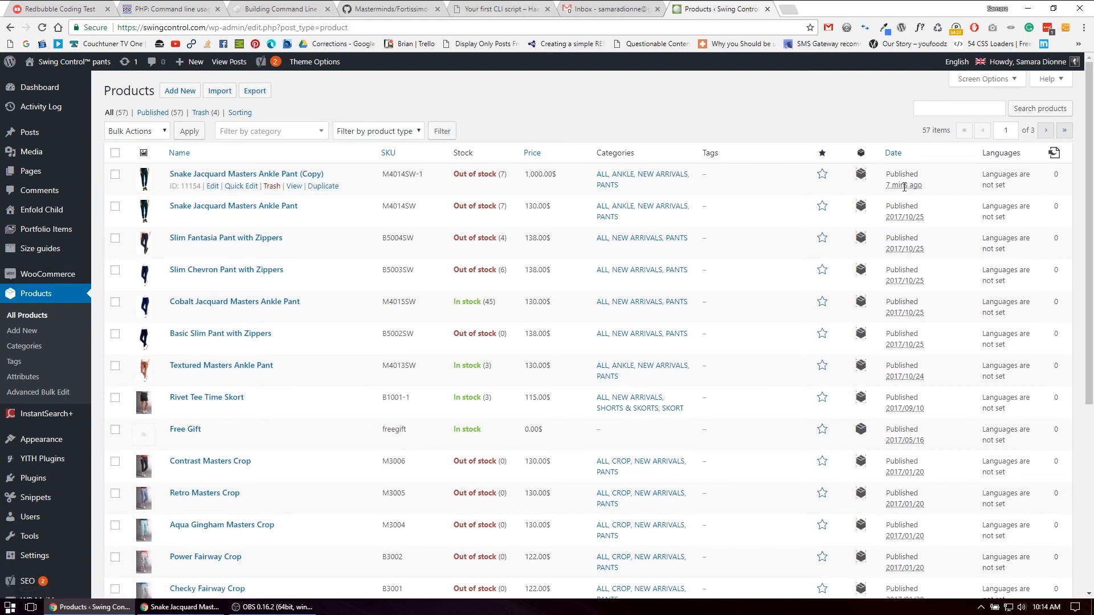
right_click(294, 188)
click(312, 197)
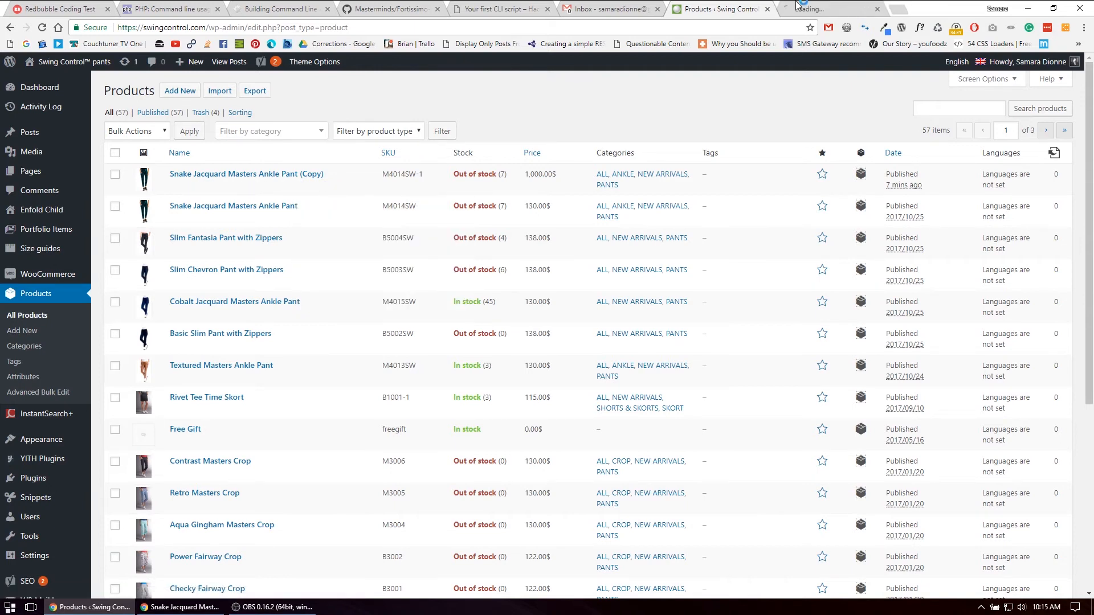
click(827, 8)
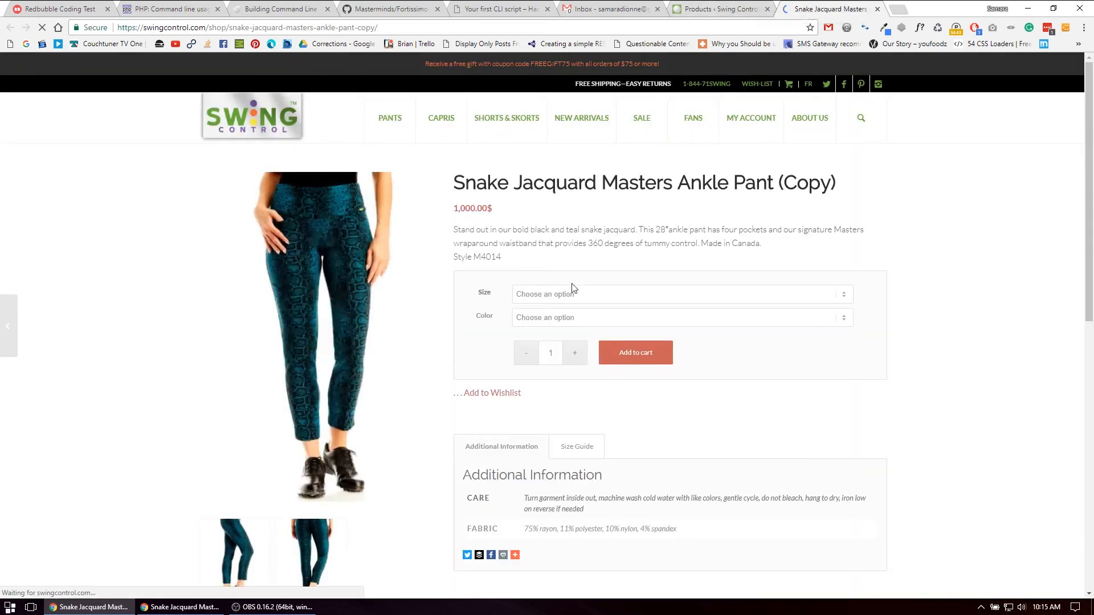
Test the variation choices on the storefront product page by selecting size 10 and color COLOR123
click(550, 295)
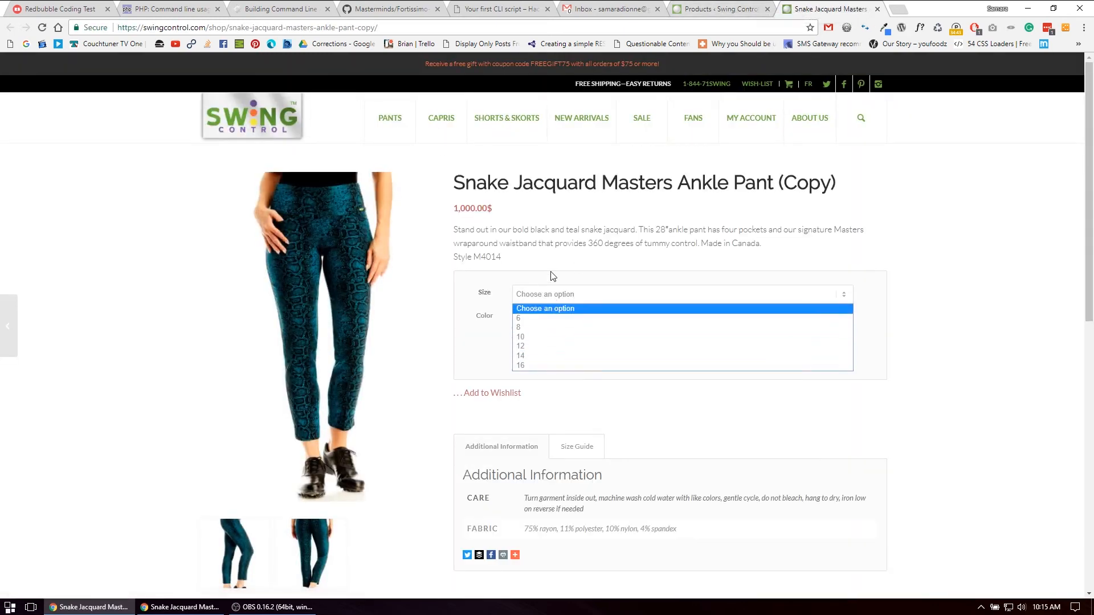
click(553, 279)
click(548, 318)
click(543, 343)
click(553, 295)
click(555, 337)
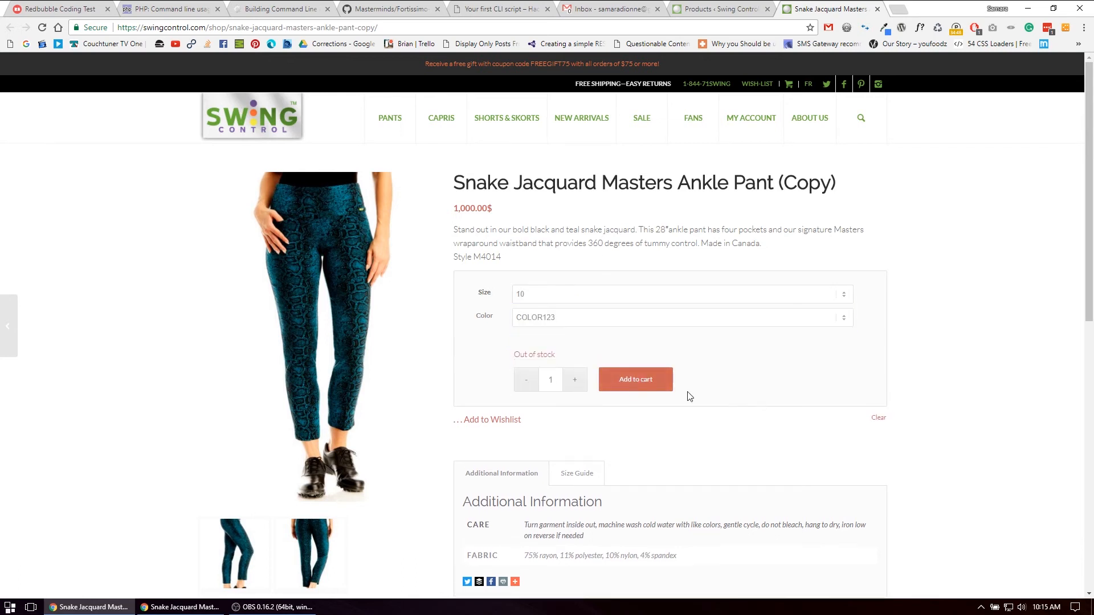
click(549, 319)
click(556, 318)
Look over the rest of the storefront product page, then close it and return to the products list
drag(965, 352, 729, 259)
click(719, 239)
scroll(694, 237, down, 3)
scroll(695, 242, up, 3)
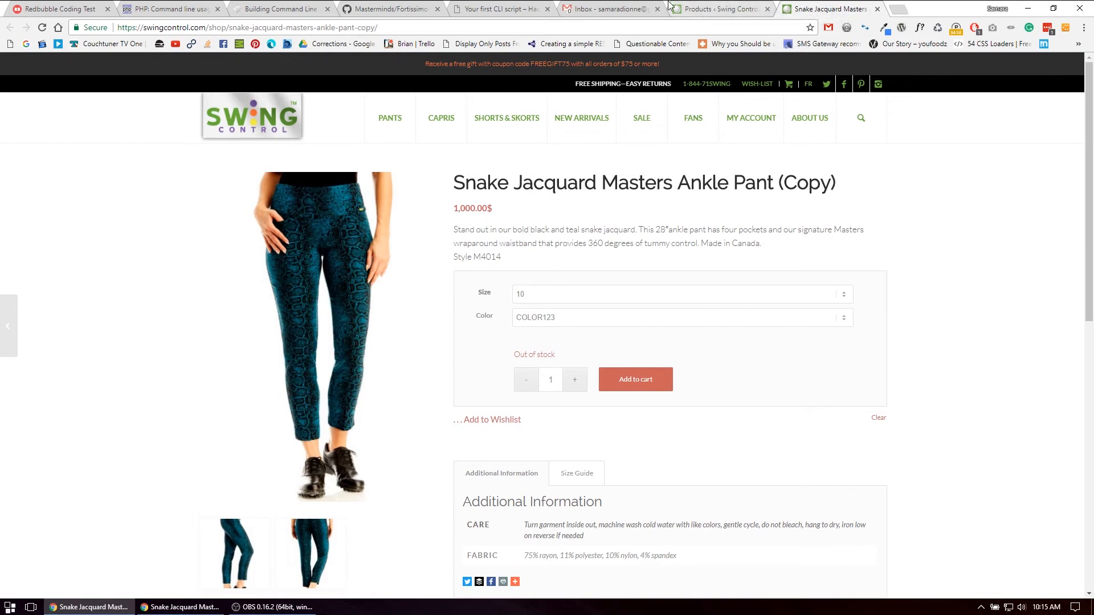
click(707, 7)
click(810, 7)
key(ctrl+w)
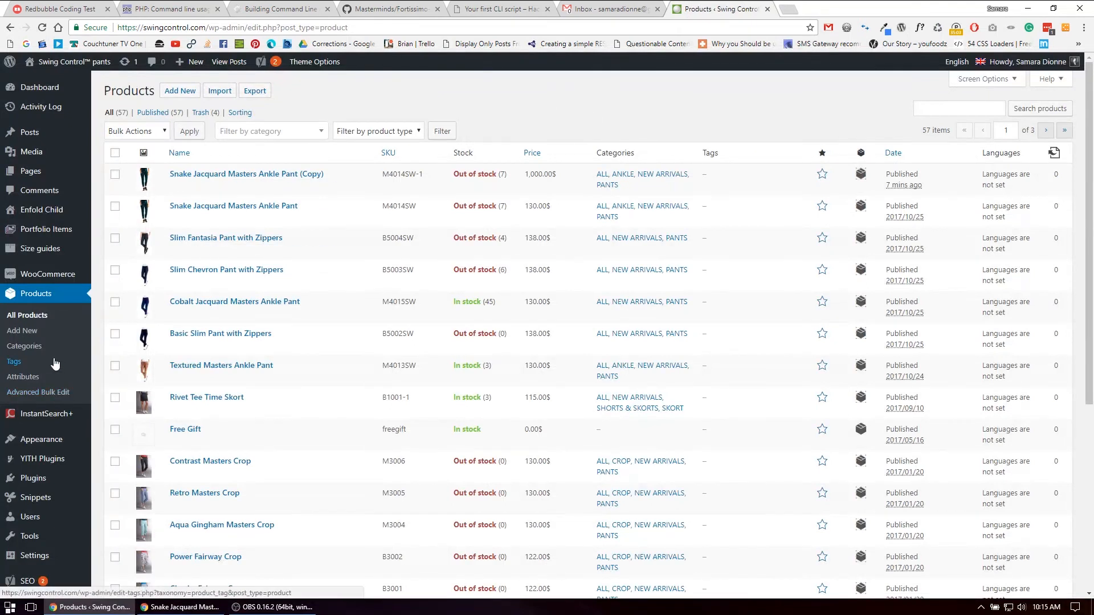
Switch to WinSCP and log in to the saved SC & CO site
scroll(716, 269, down, 3)
scroll(399, 266, up, 1)
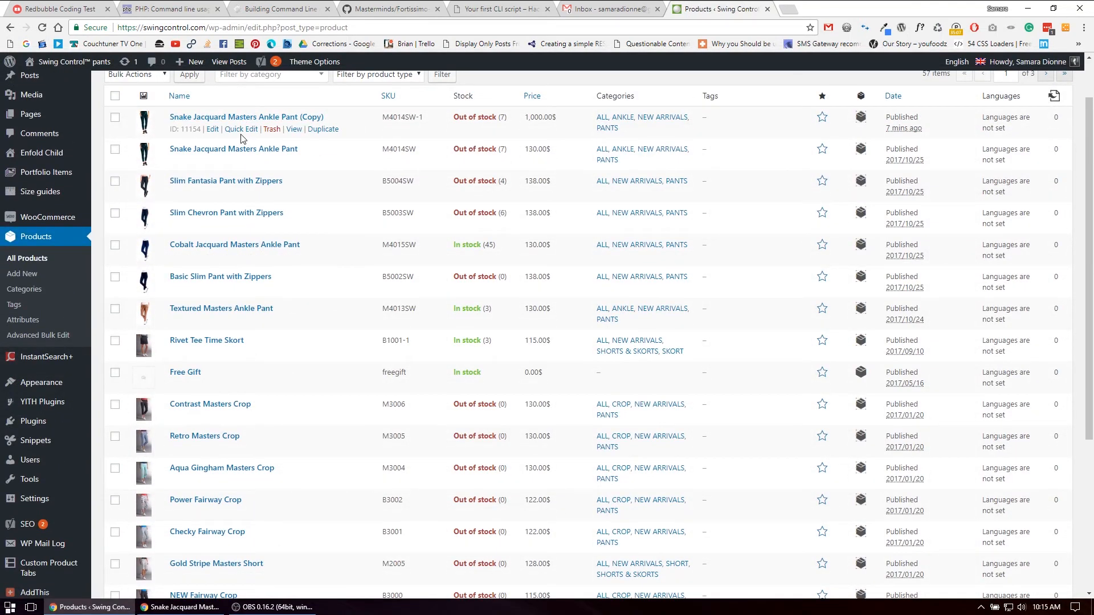
mouse_move(38, 487)
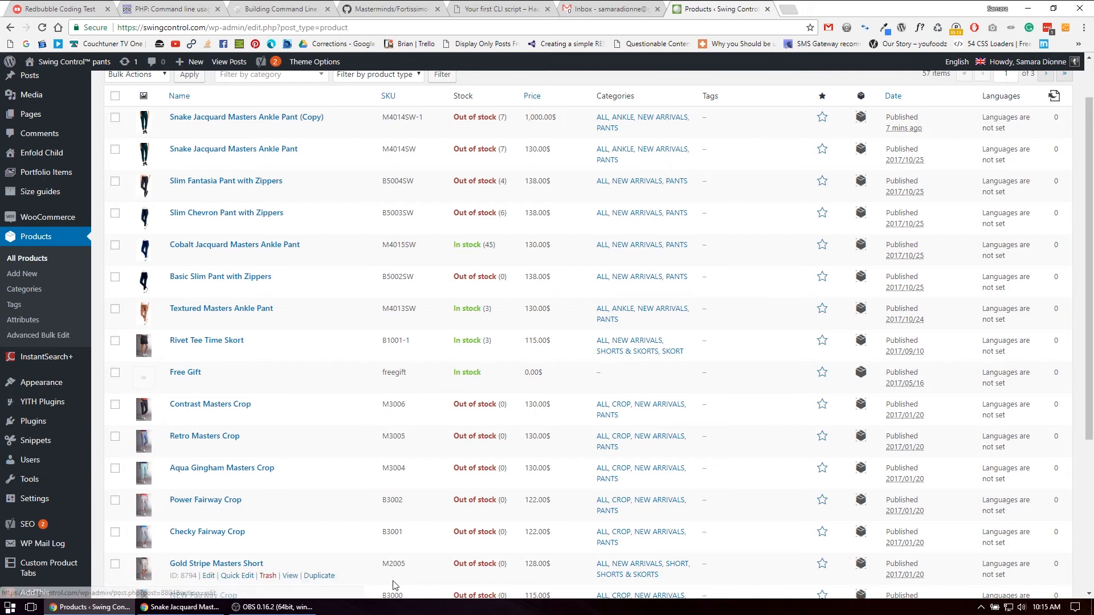
click(9, 607)
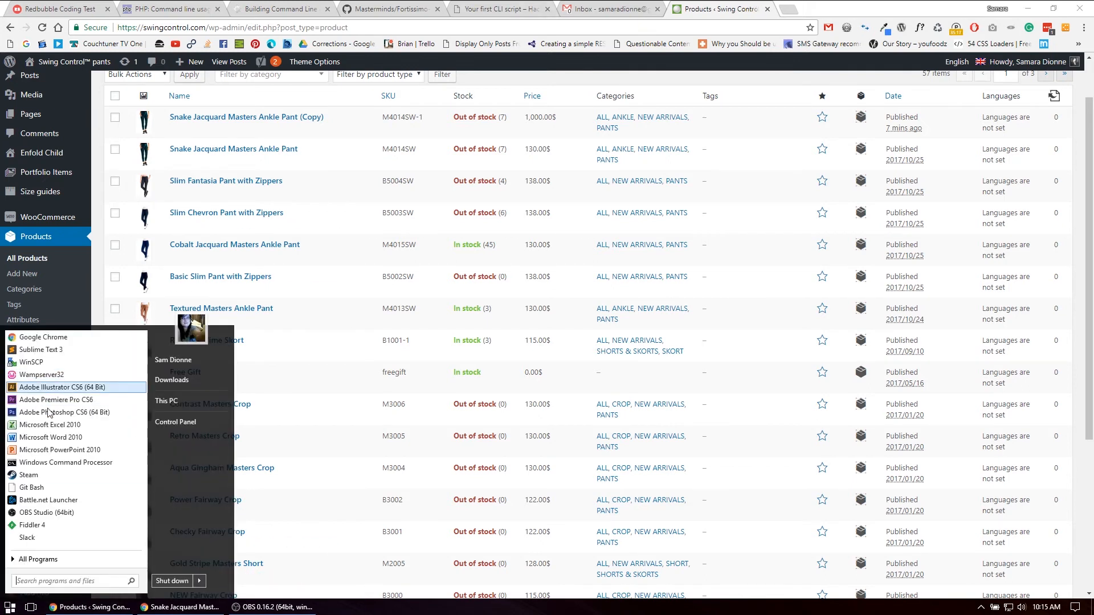
click(54, 363)
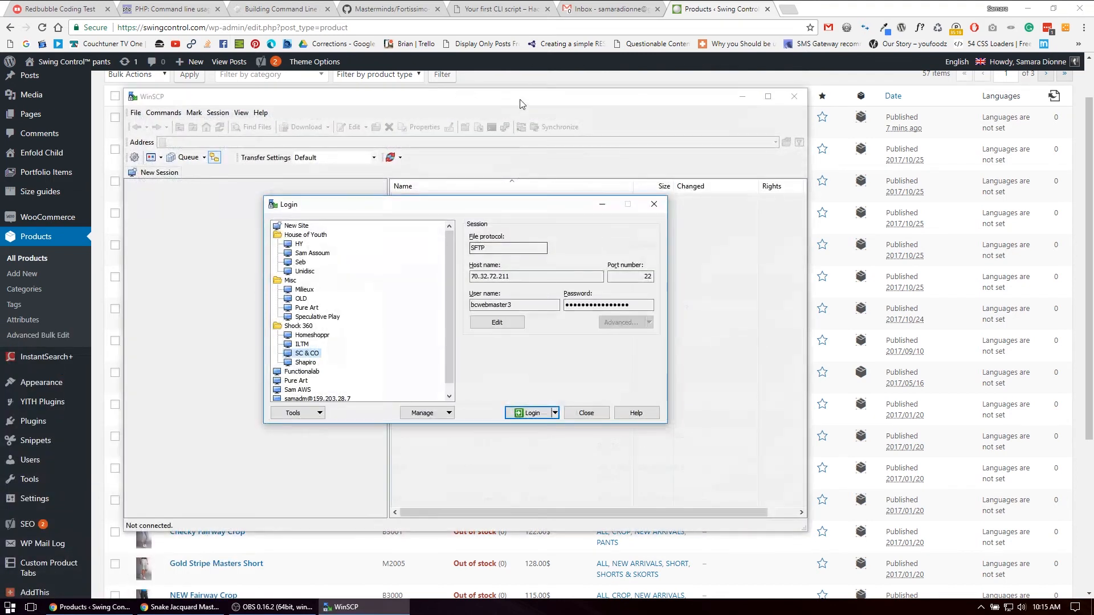
click(535, 413)
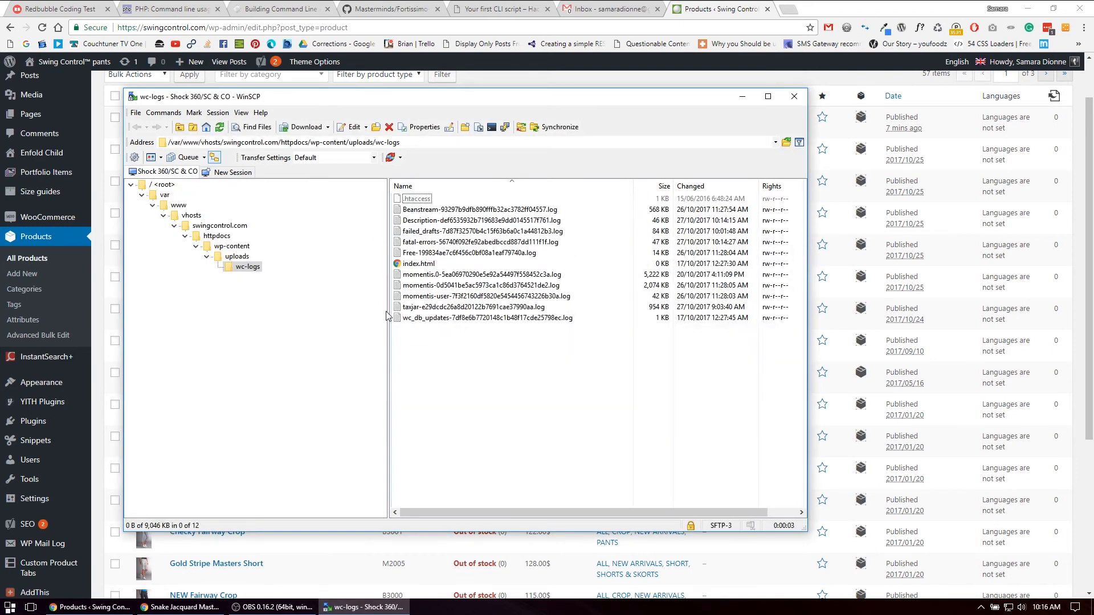
Open plugin.php from the wc-momentis-17-pluginterritory folder under wp-content/plugins for editing
click(234, 248)
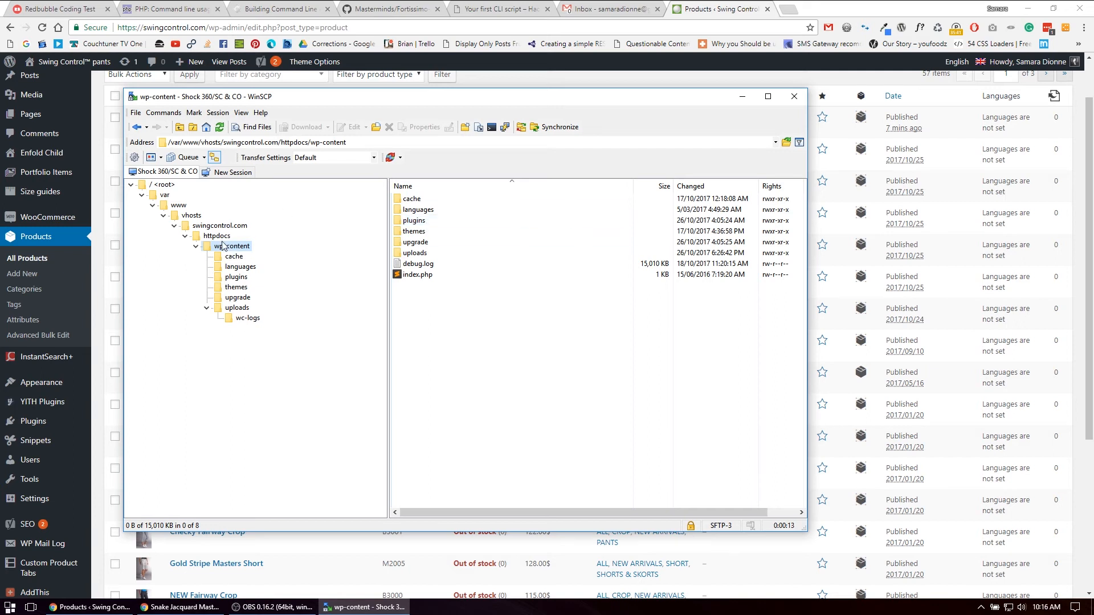
double_click(420, 222)
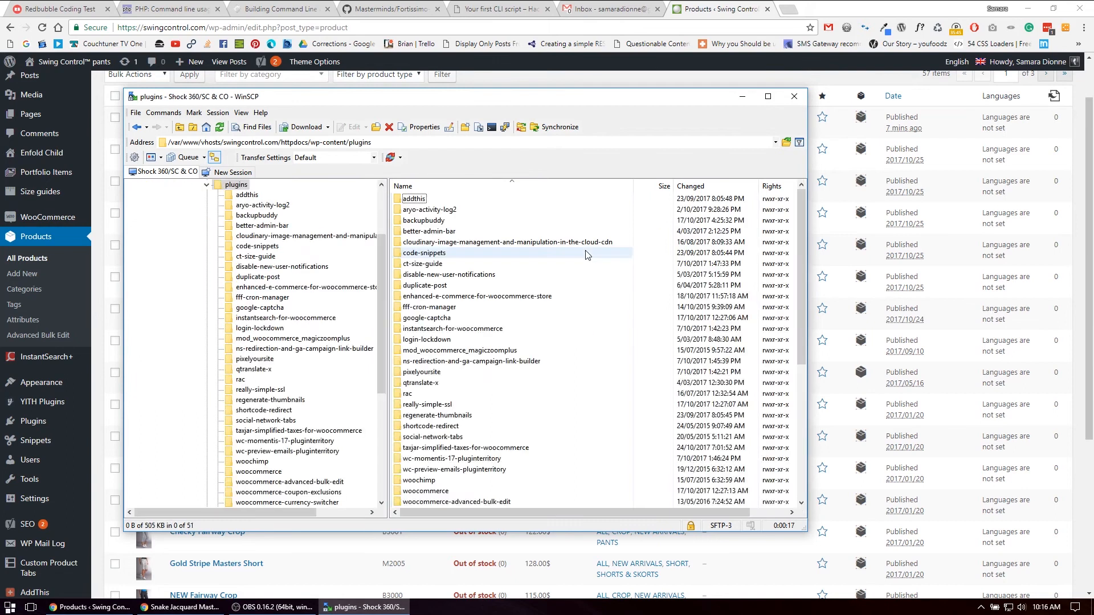
scroll(502, 354, down, 3)
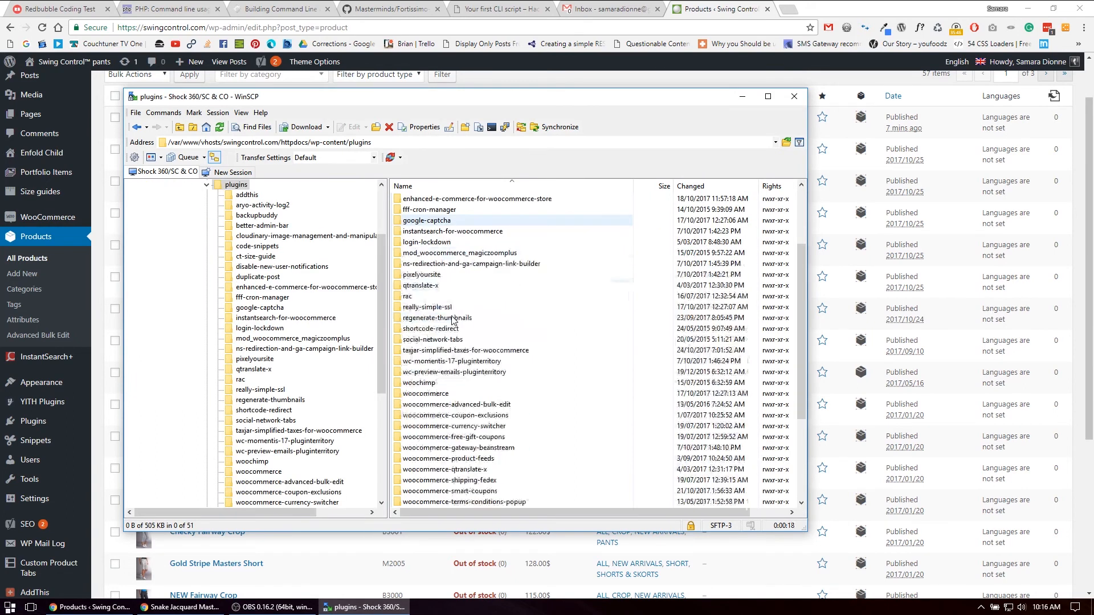
double_click(456, 363)
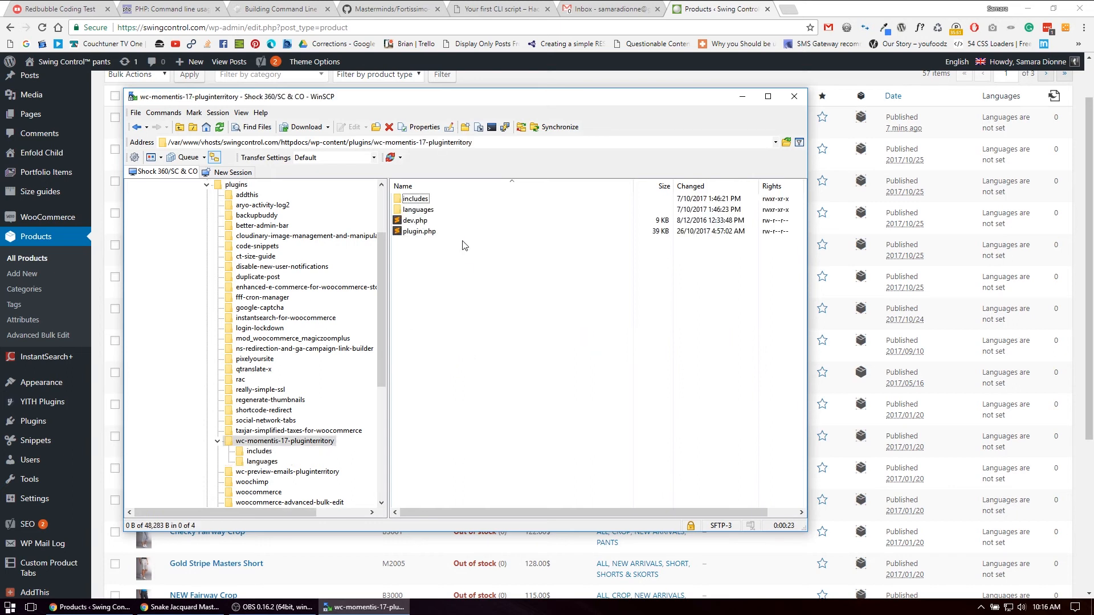
click(421, 233)
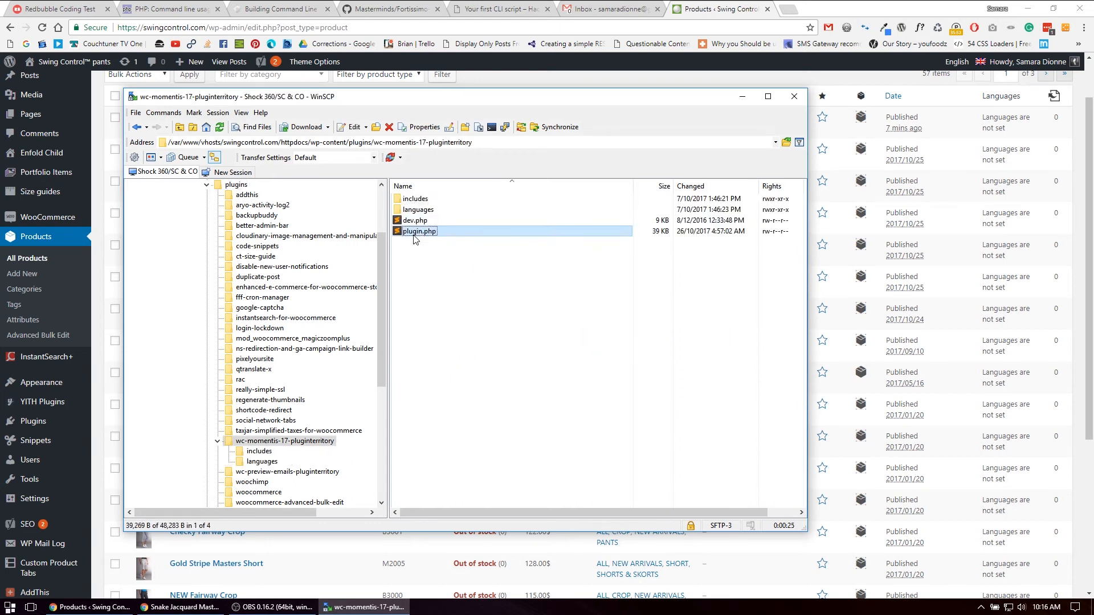
click(346, 127)
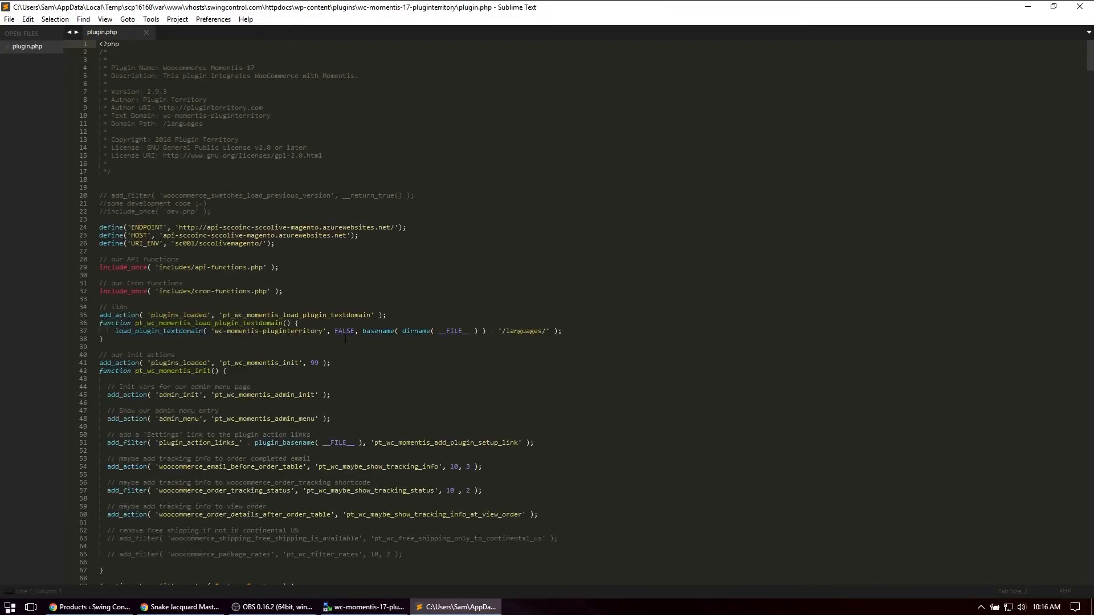
Duplicate the FANTASIA line at the end of the $momentis_color_ids array
scroll(345, 340, down, 20)
scroll(346, 340, down, 20)
scroll(345, 340, down, 20)
scroll(346, 340, down, 20)
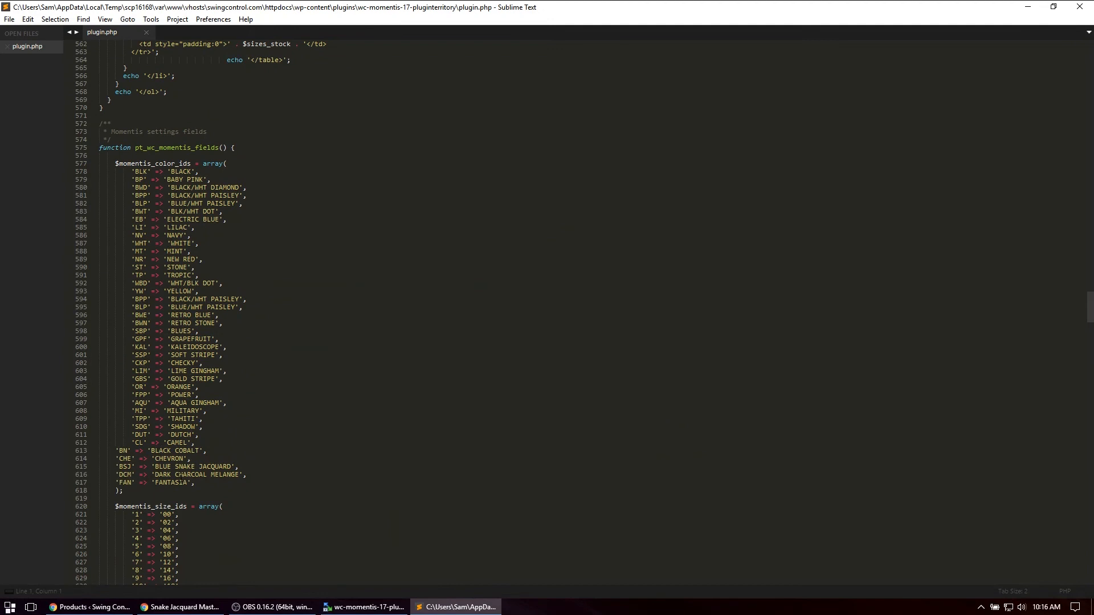
drag(225, 482, 249, 475)
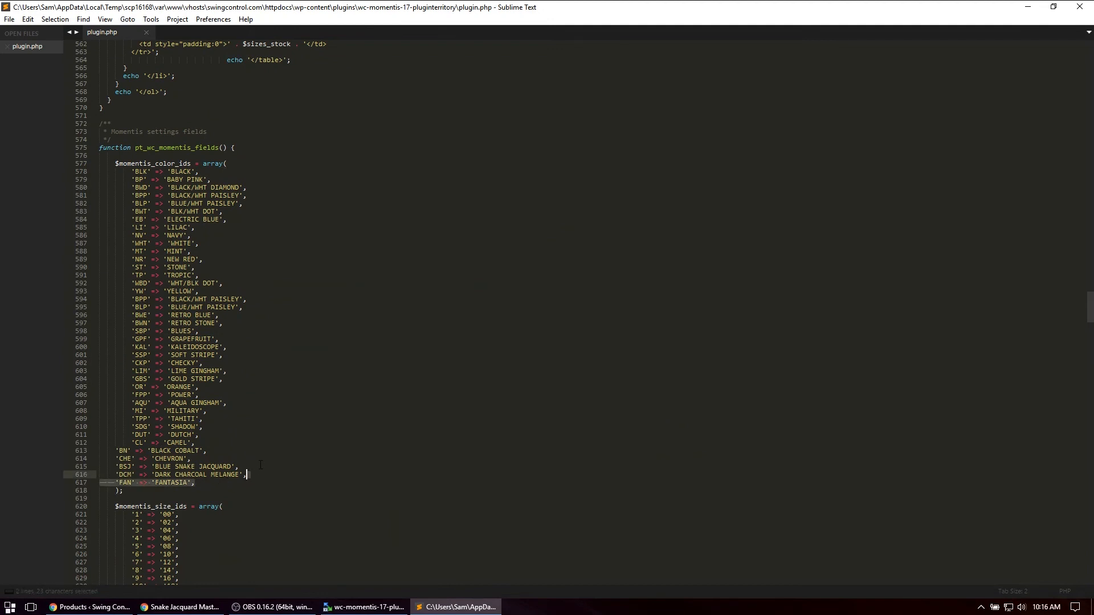
key(ctrl+c)
key(Right)
key(ctrl+v)
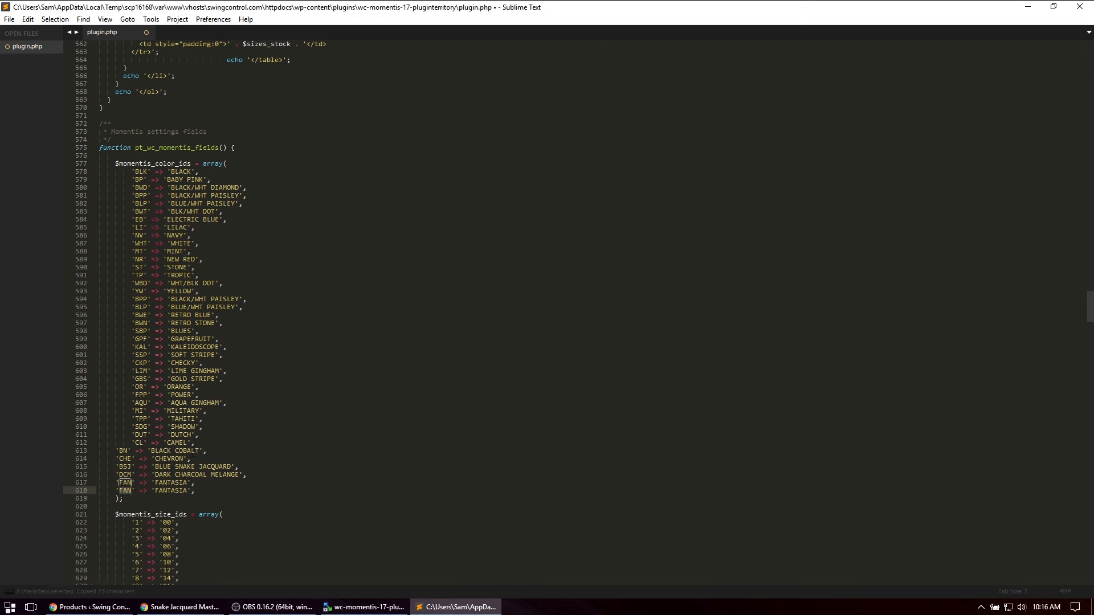
Change the duplicated array line to map the code BSJ, copied from the BLUE SNAKE JACQUARD entry, to COLOR123
click(122, 467)
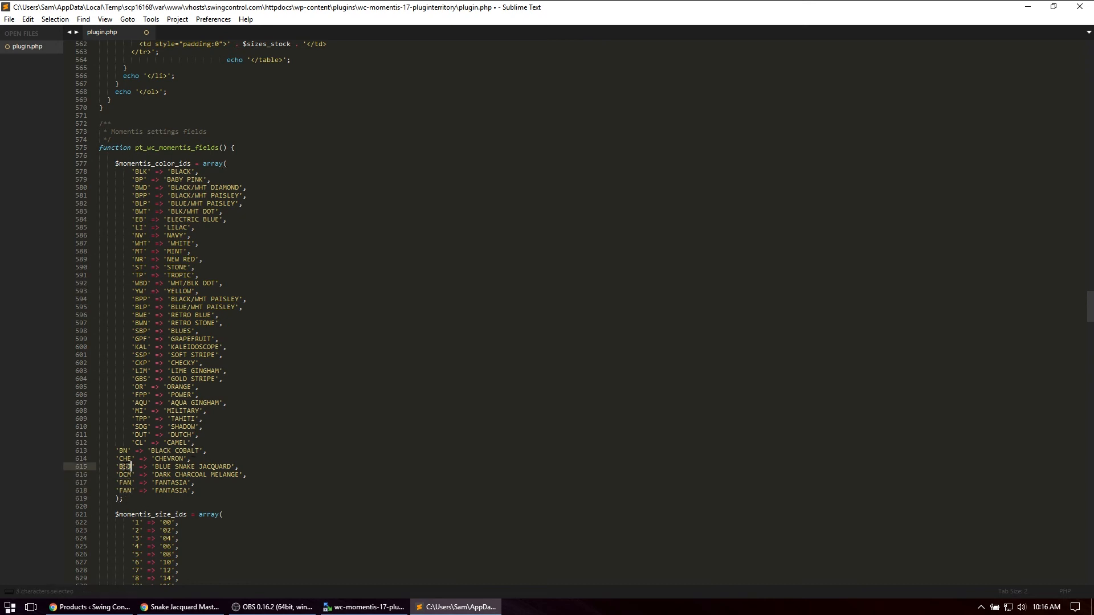
key(ctrl+c)
double_click(129, 490)
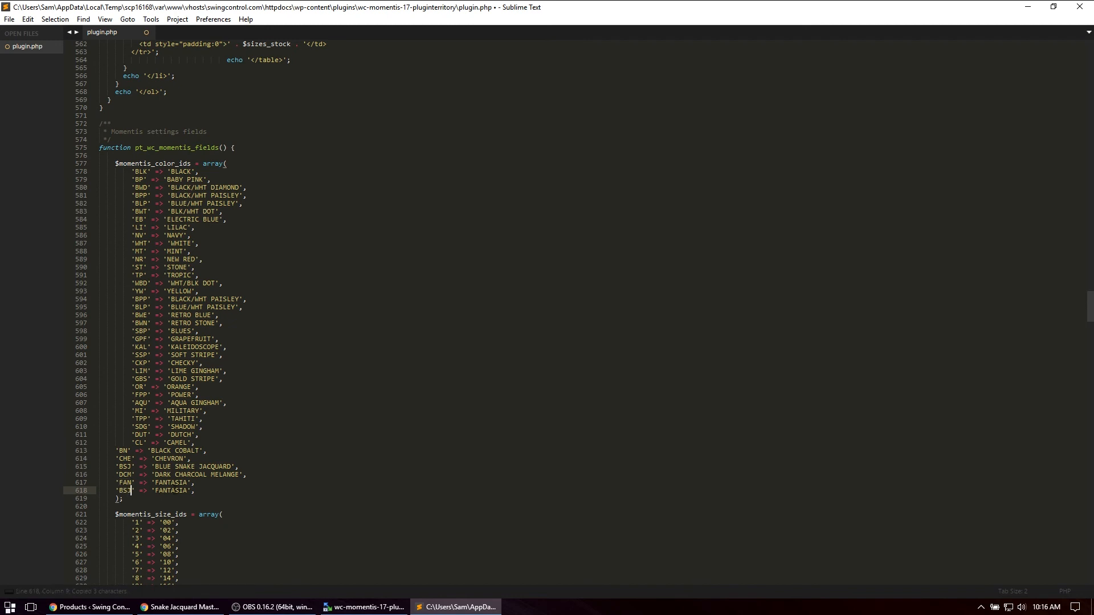
double_click(172, 491)
text(COLOR)
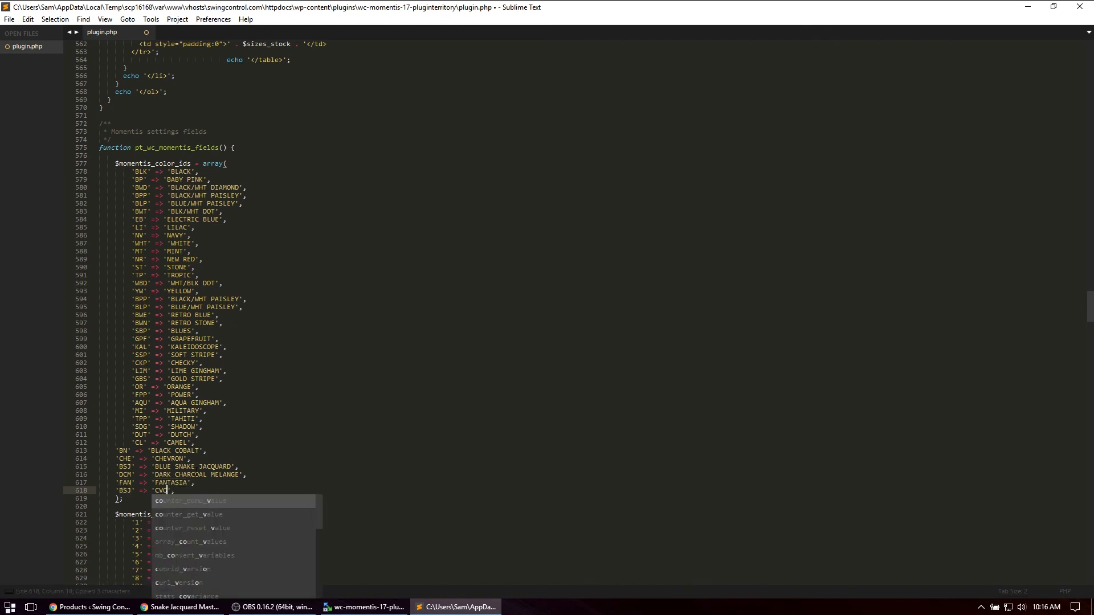
text(123)
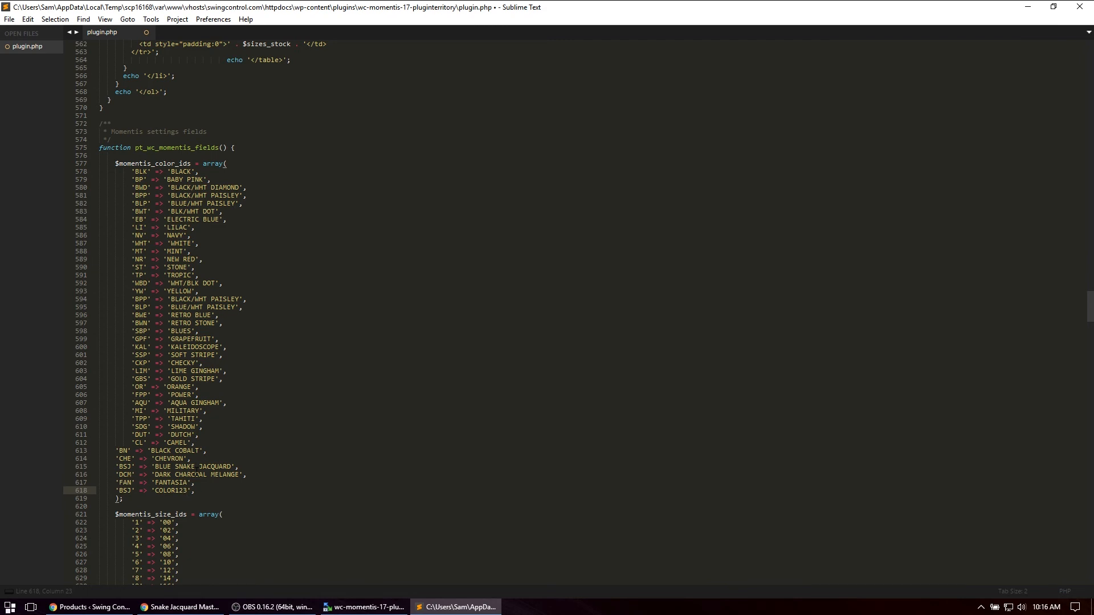
Check the new color entry against the neighbouring array lines and save plugin.php
click(226, 452)
scroll(226, 452, down, 2)
click(131, 444)
click(179, 436)
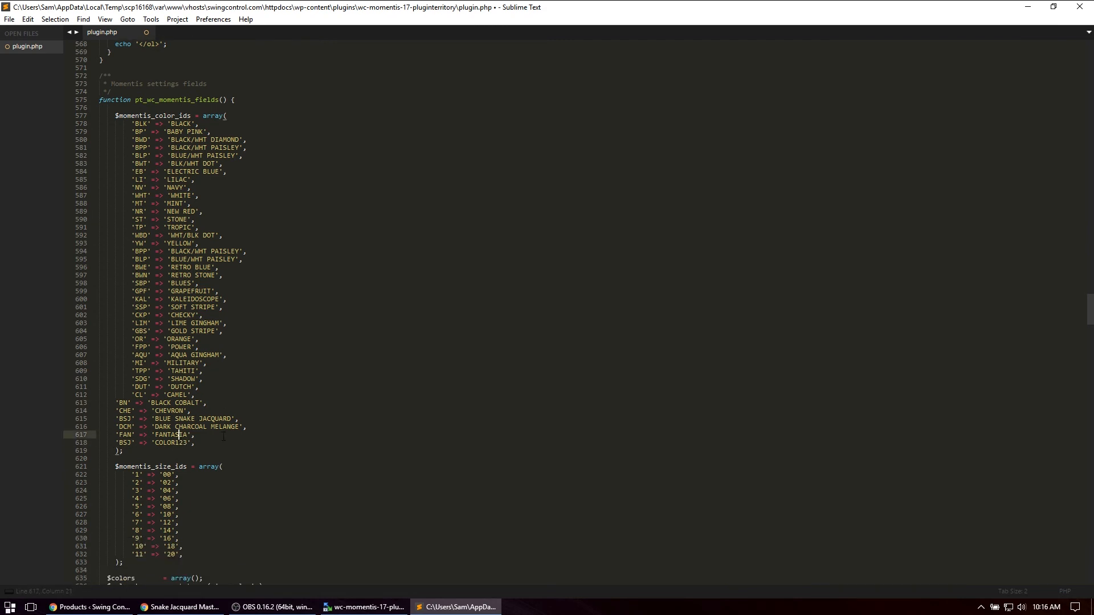
click(10, 19)
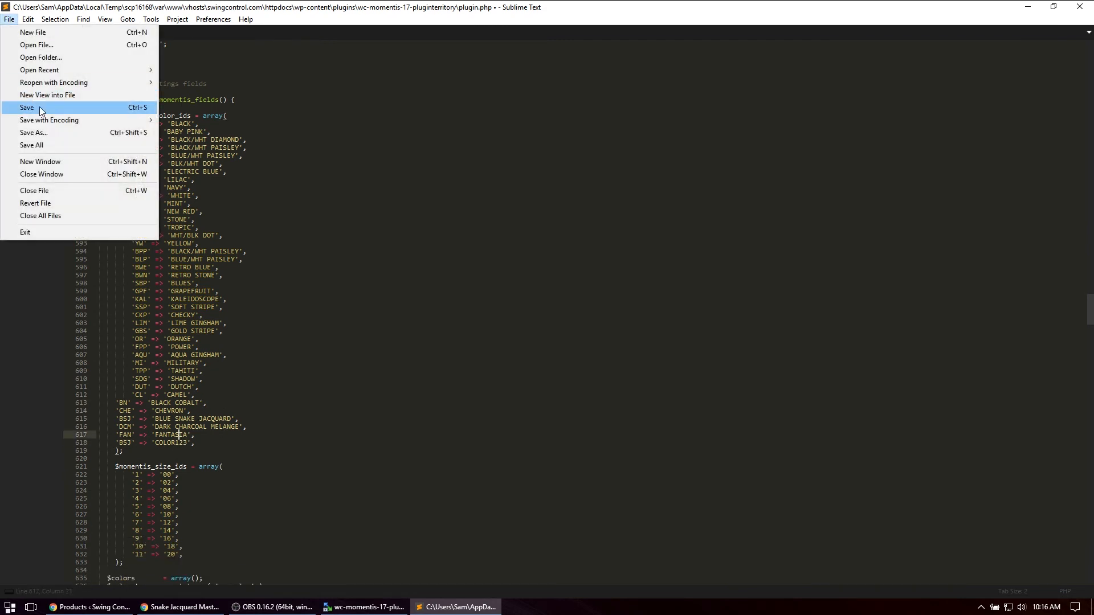
click(40, 109)
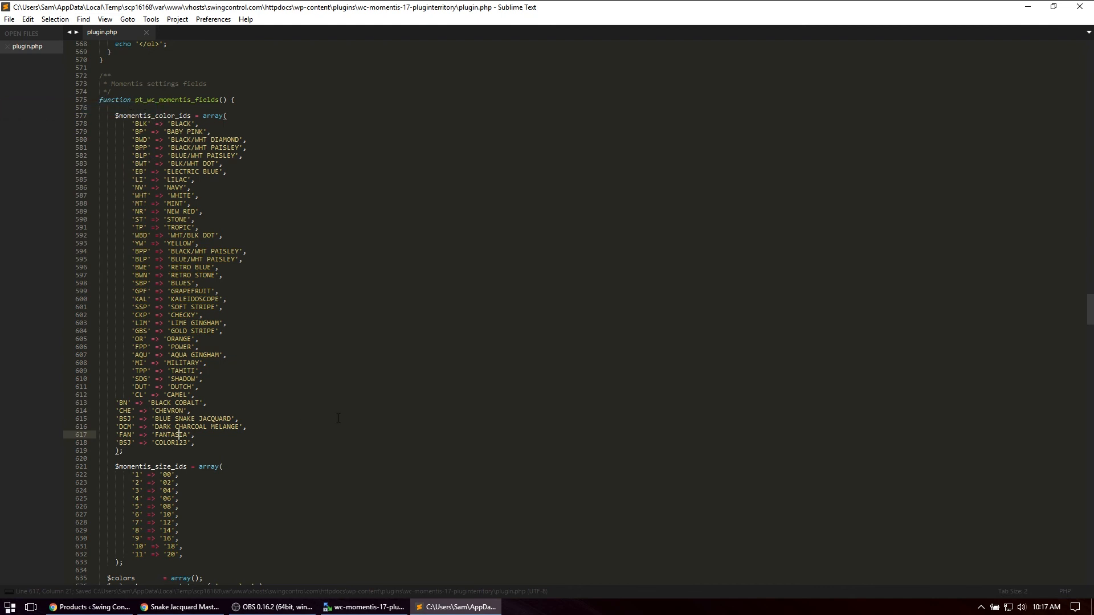
Switch to WinSCP and check the progress of the plugin.php upload in the transfer queue
click(360, 608)
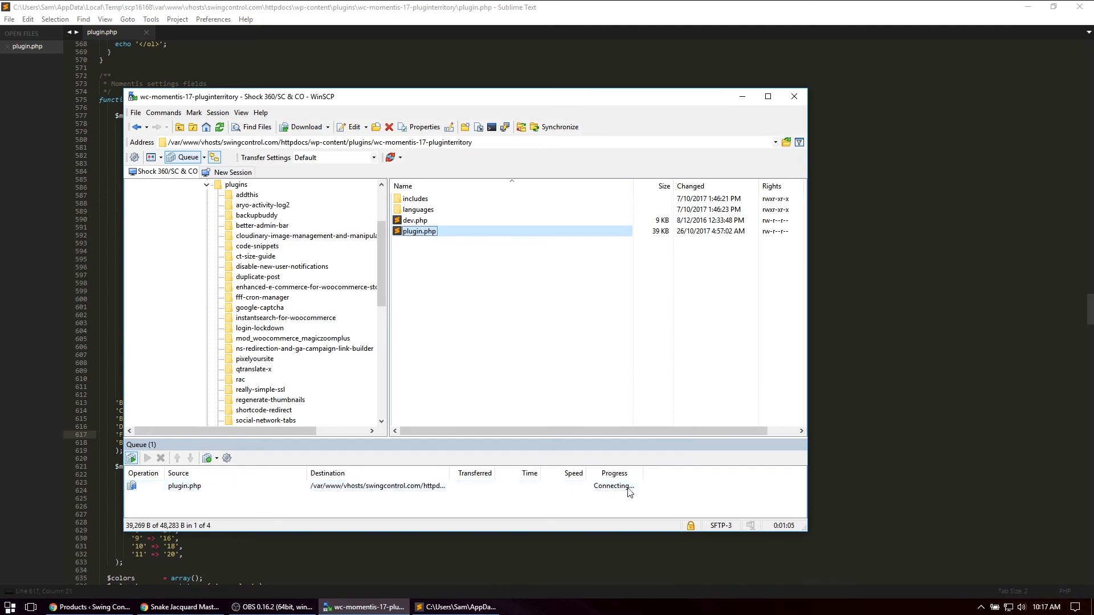
drag(643, 474, 672, 474)
double_click(672, 474)
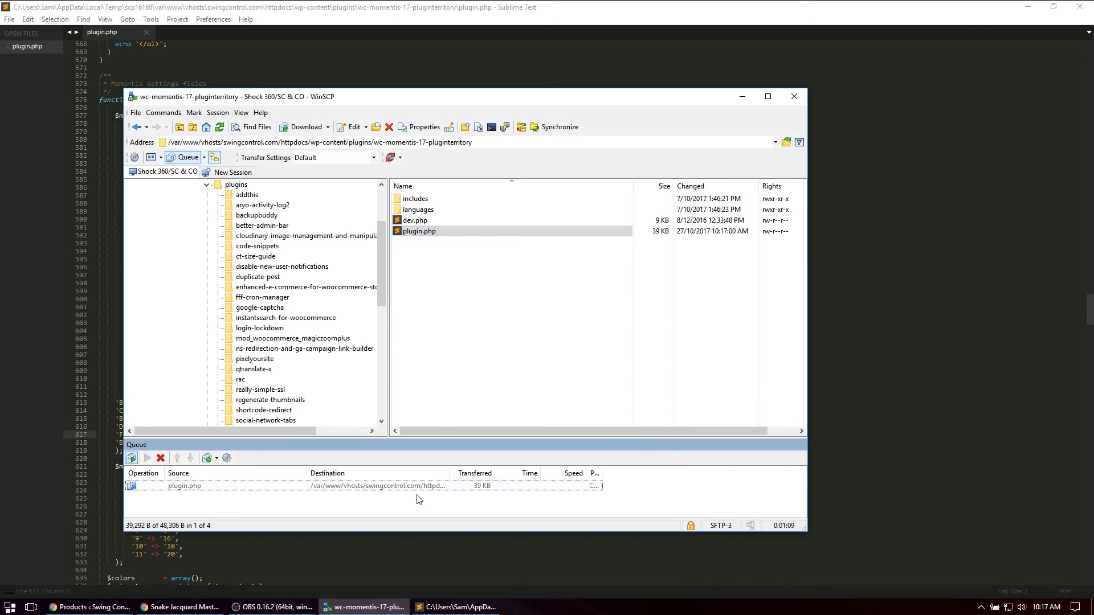
click(319, 558)
Switch back to Chrome and open the Momentis Integration settings page of the WordPress site
click(90, 607)
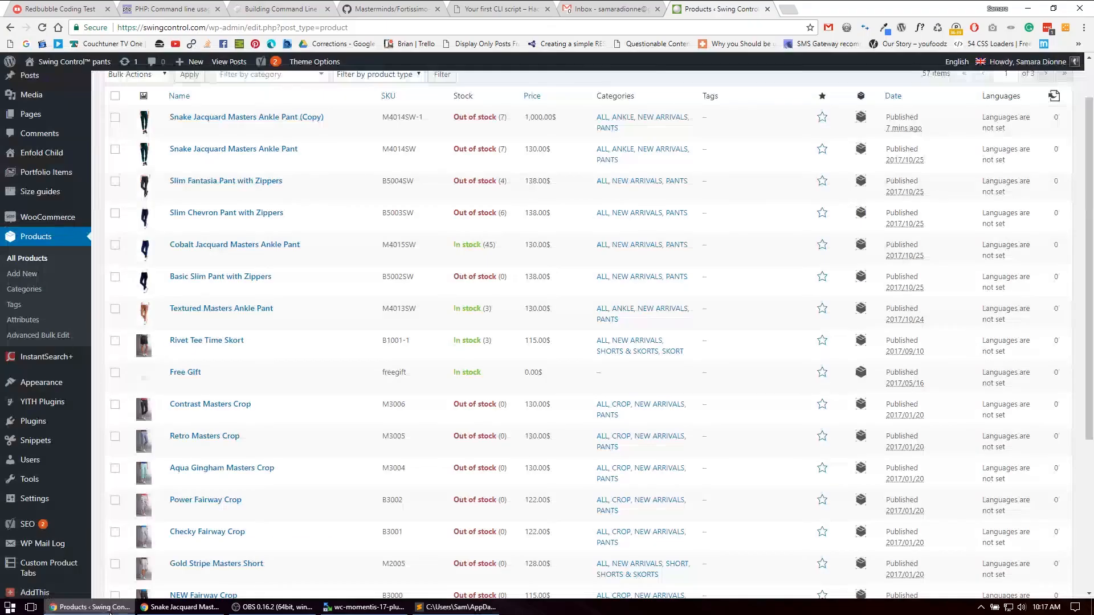
mouse_move(42, 503)
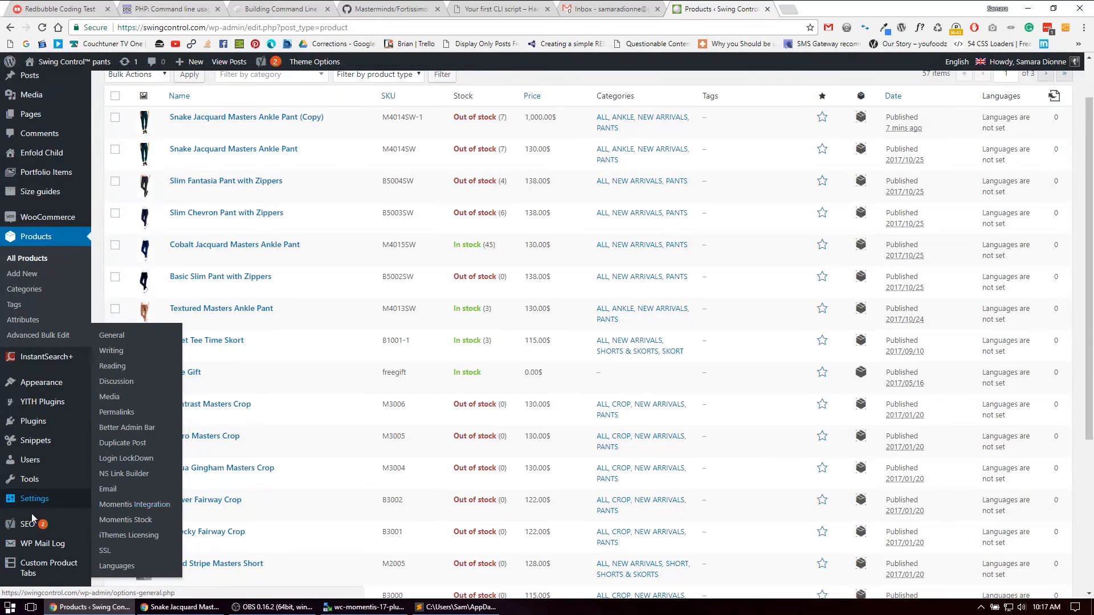
click(160, 510)
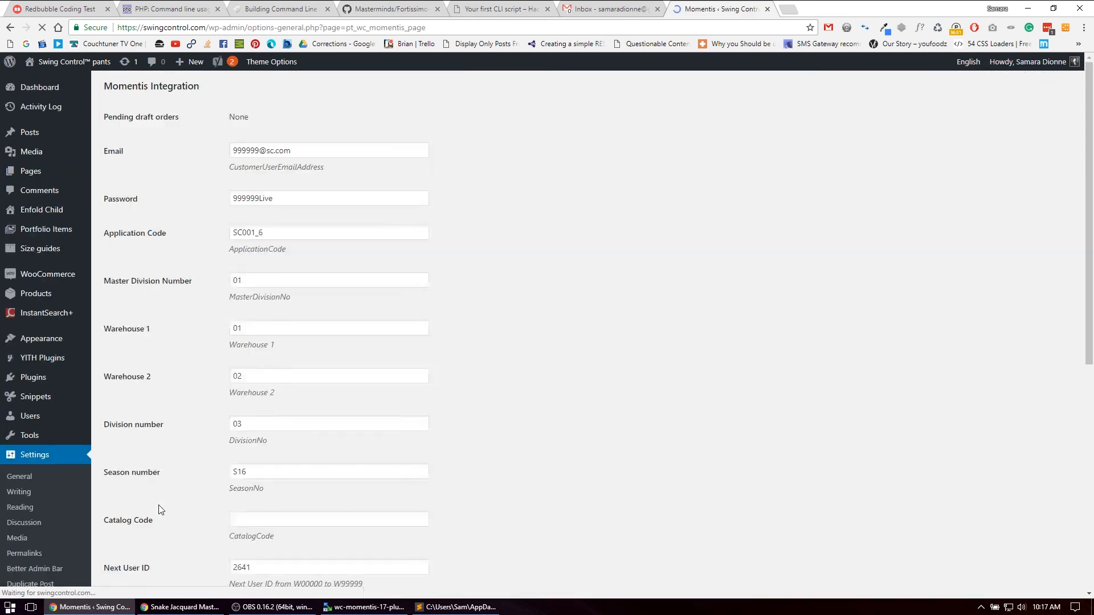
Assign the Momentis color ID BSJ - COLOR123 to COLOR123 in the Color IDs list and save the settings
scroll(591, 312, down, 6)
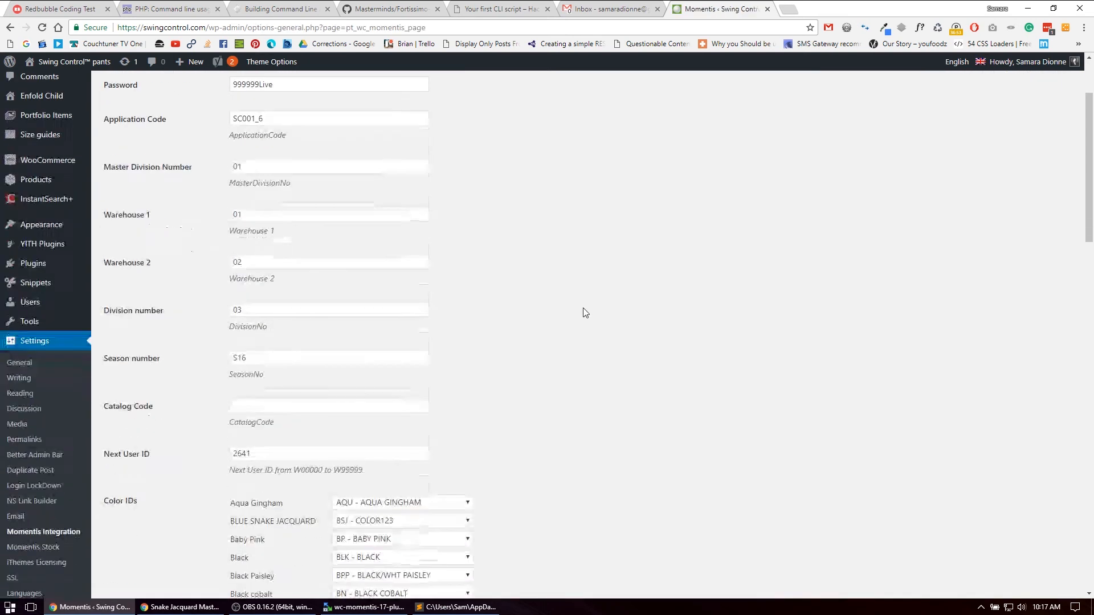
scroll(584, 311, down, 3)
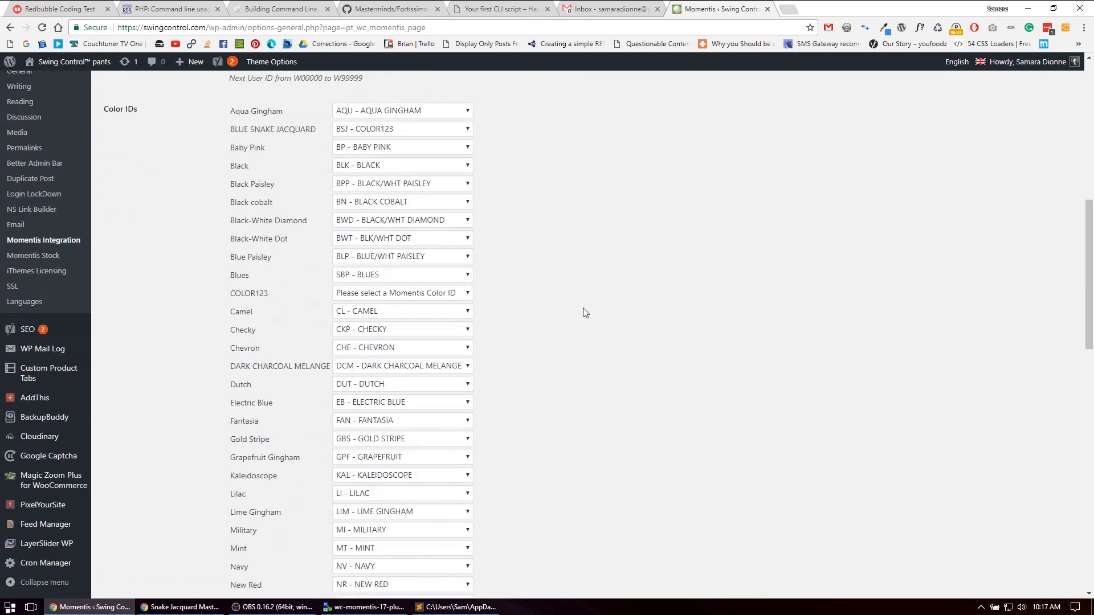
drag(229, 287, 269, 287)
click(255, 289)
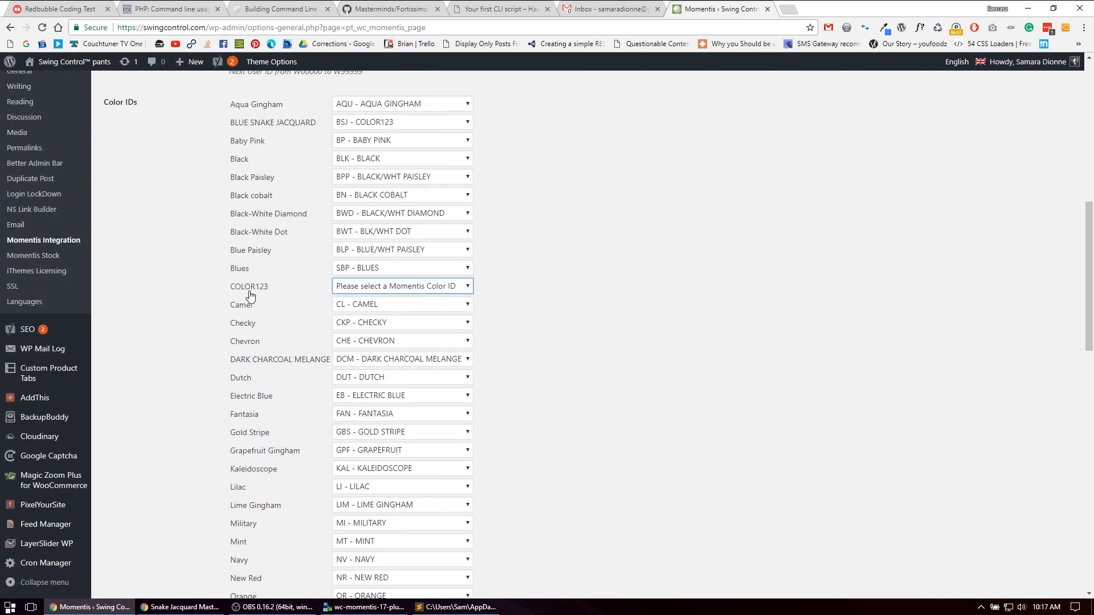
click(379, 293)
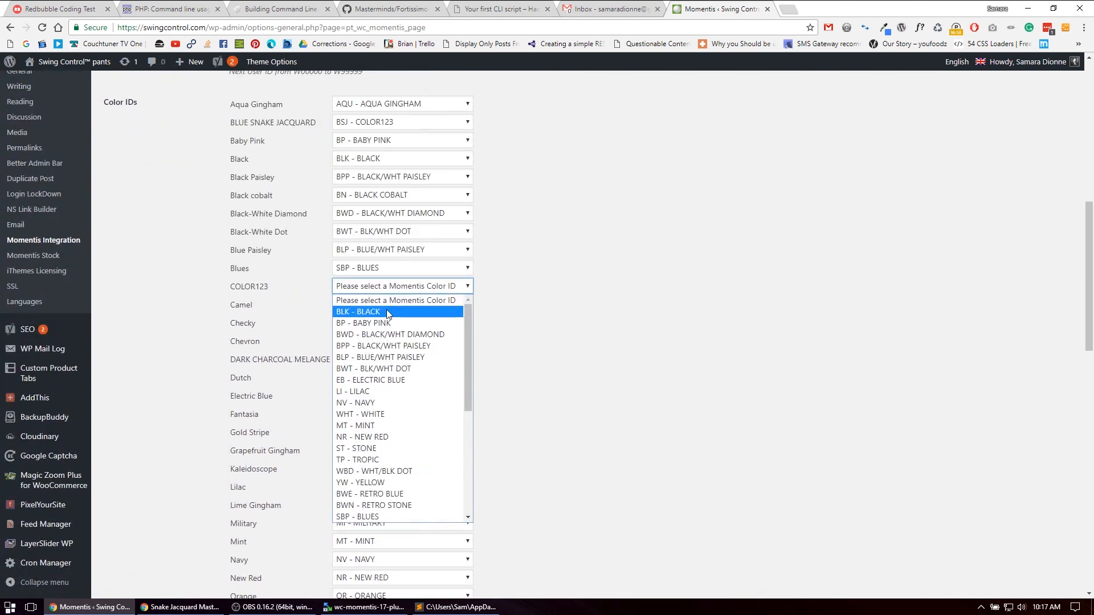
scroll(399, 454, down, 4)
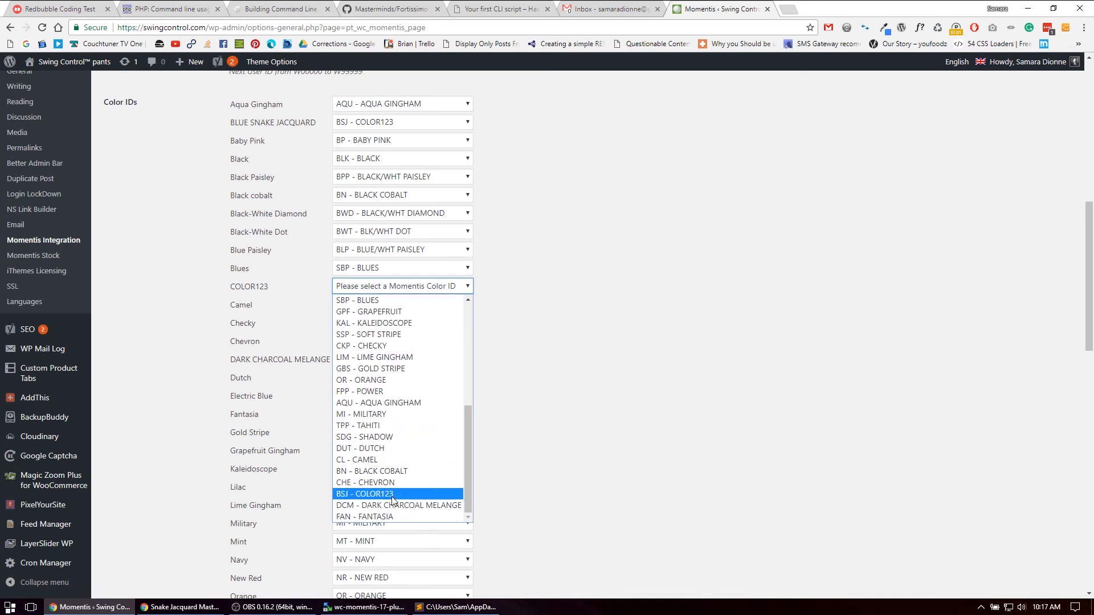
click(345, 494)
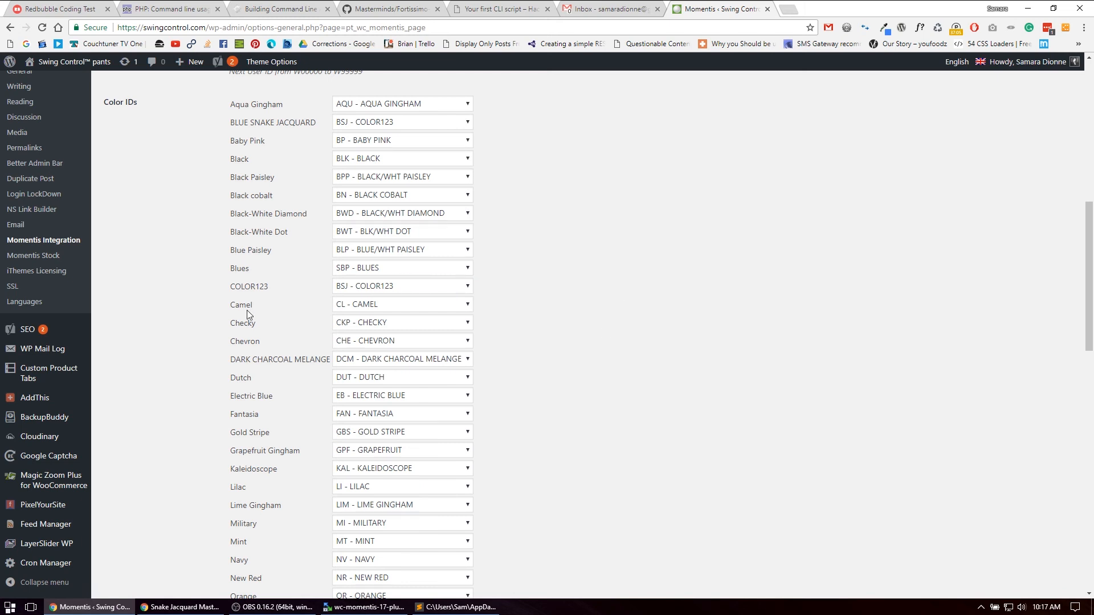
scroll(247, 313, down, 9)
scroll(210, 498, down, 6)
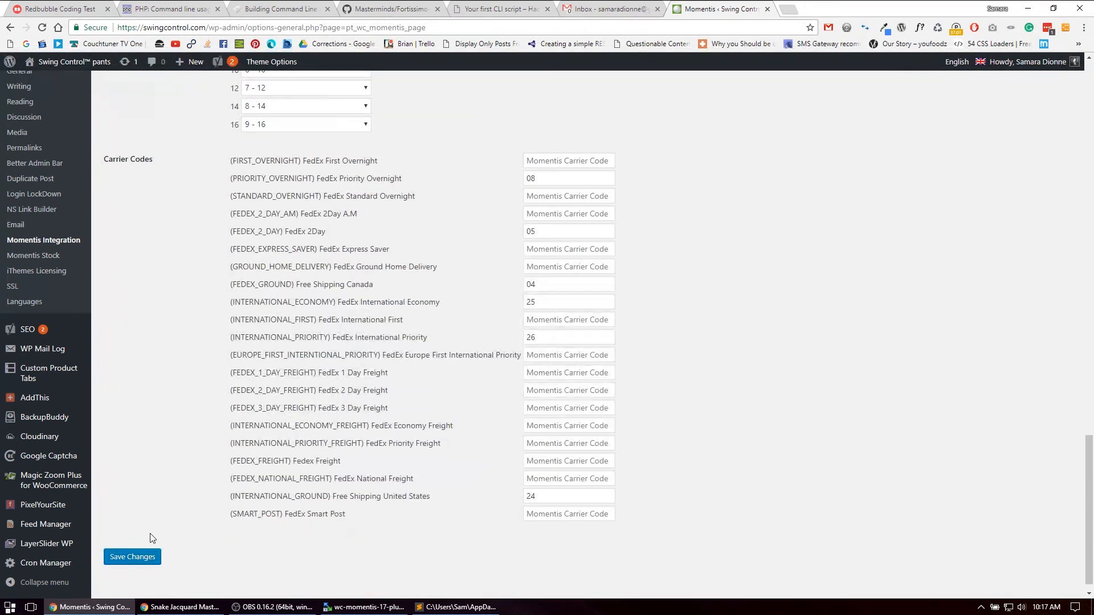
click(141, 556)
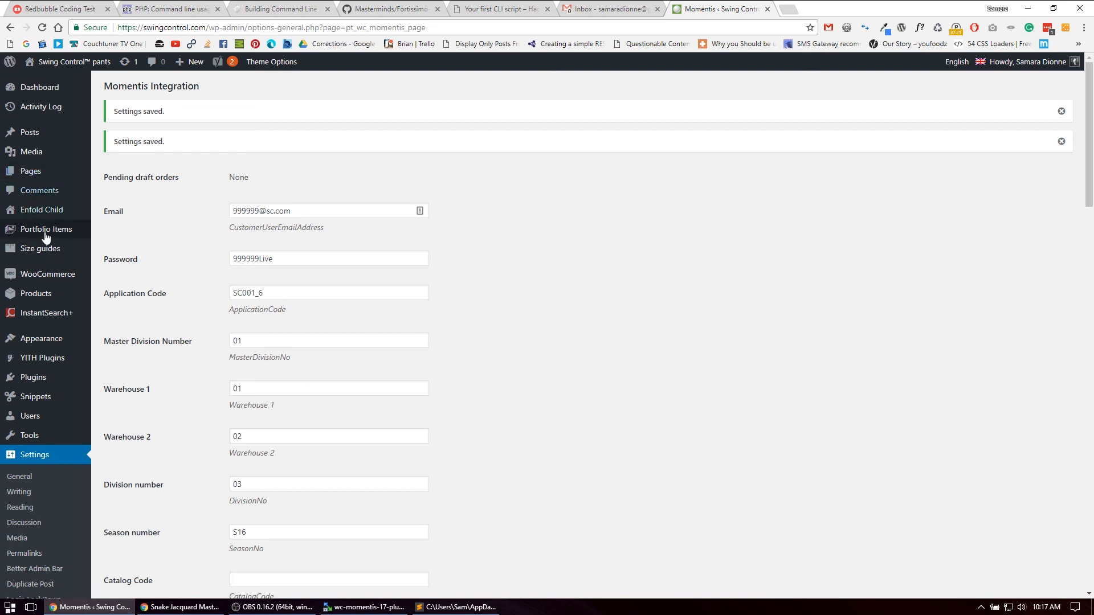
Open the Cron Manager page of the WordPress site
scroll(75, 506, down, 10)
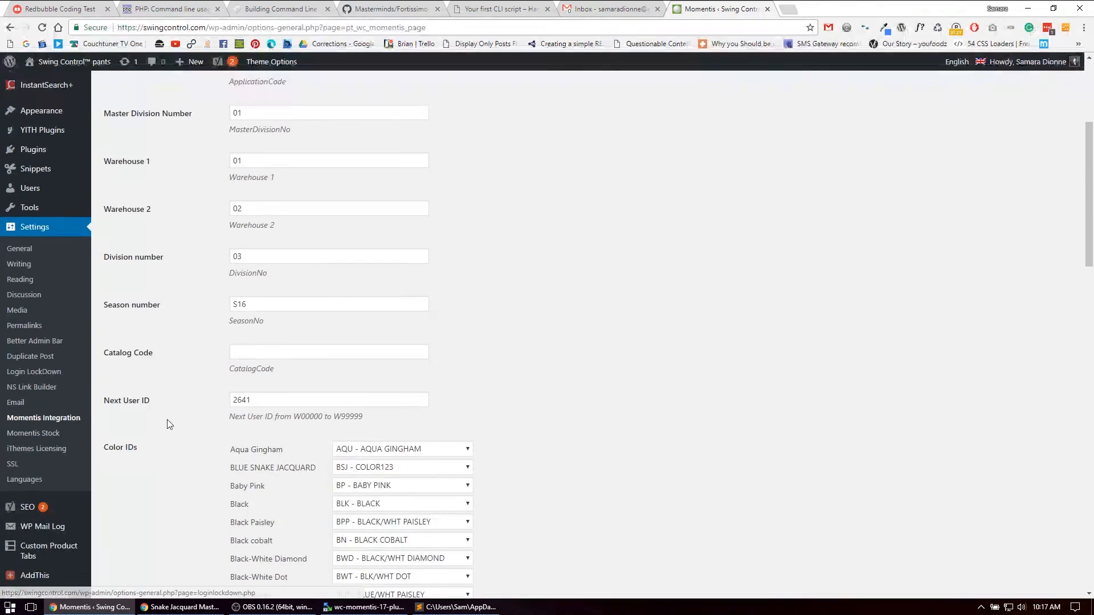
scroll(23, 386, down, 3)
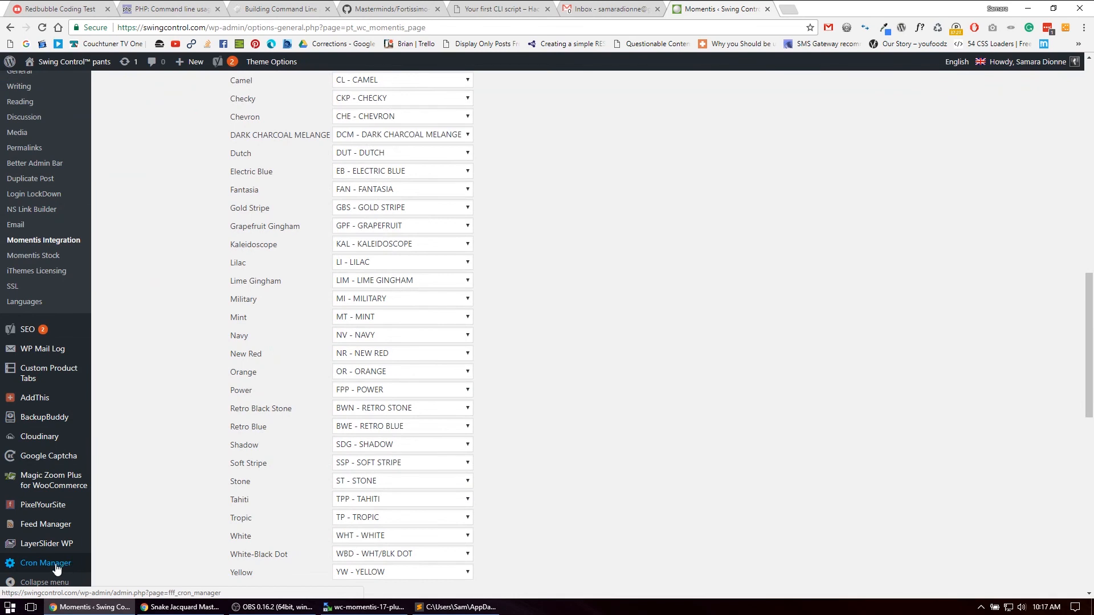
click(56, 564)
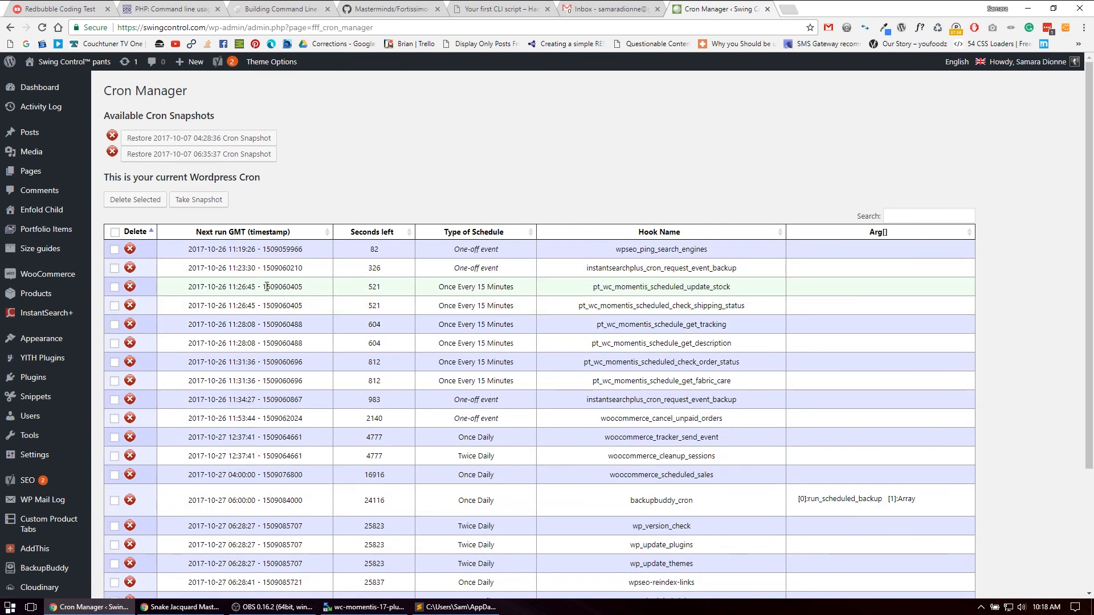
Mark all six pt_wc_momentis hooks scheduled every 15 minutes, from scheduled_update_stock through schedule_get_fabric_care, in the current cron list
click(115, 288)
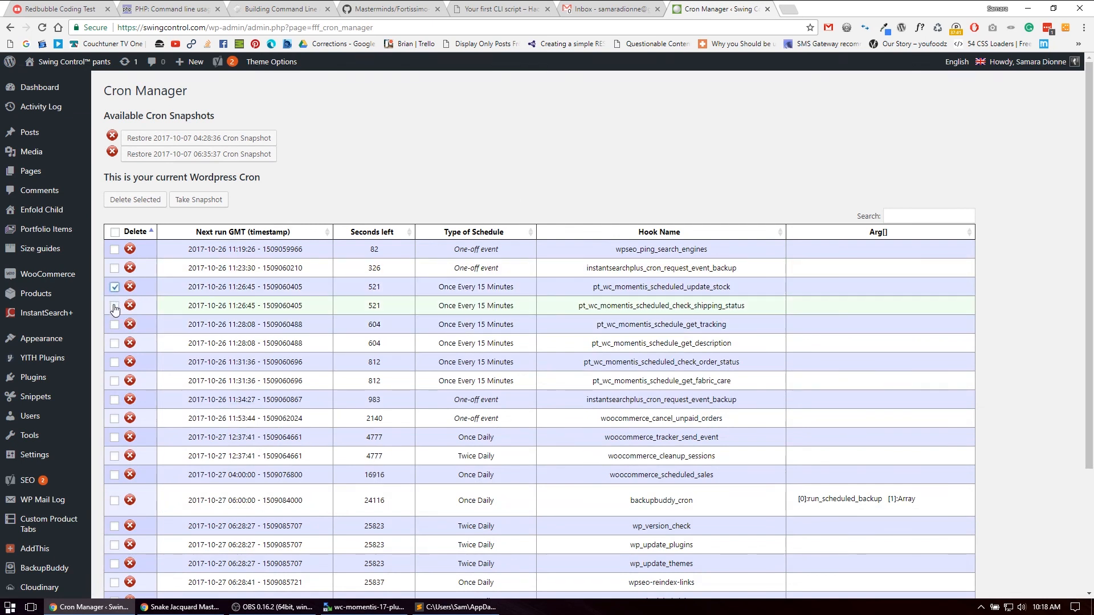
click(114, 306)
click(114, 325)
click(114, 344)
click(115, 363)
click(114, 382)
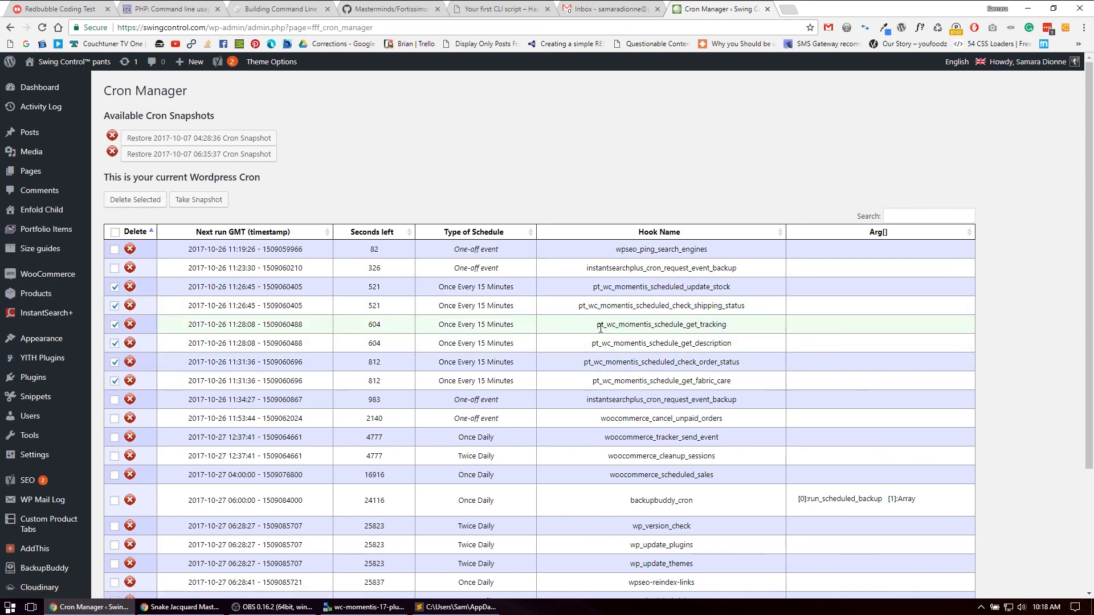
scroll(601, 329, down, 3)
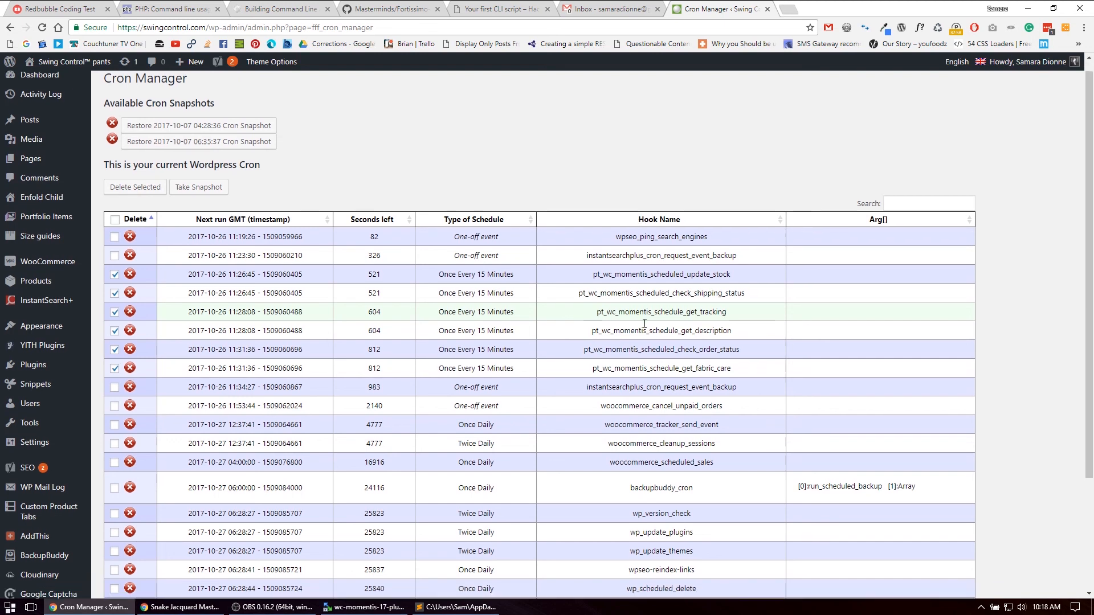
scroll(593, 307, up, 3)
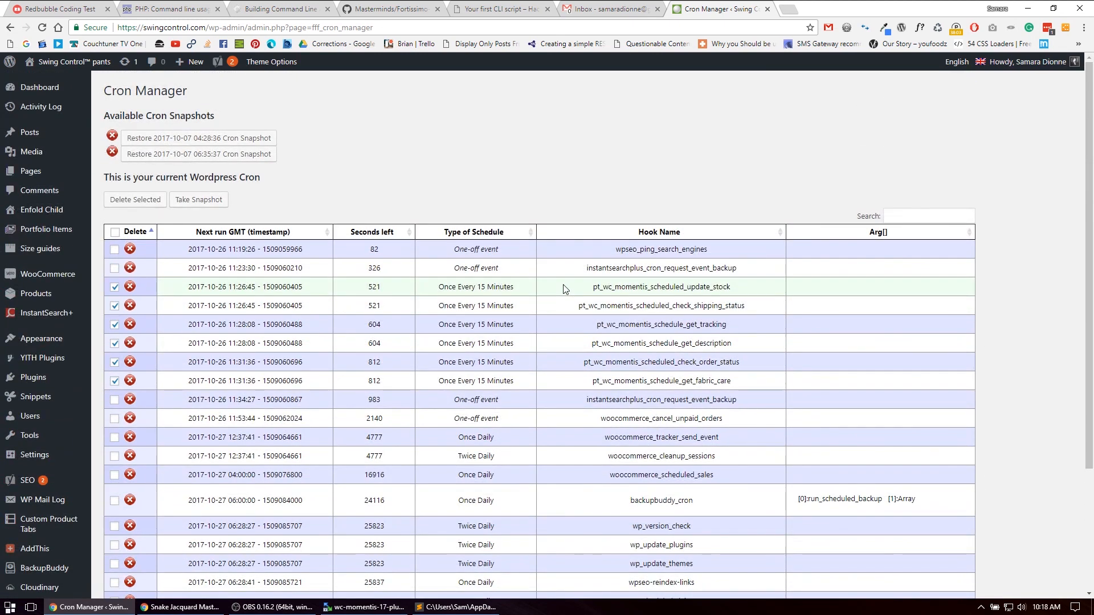
Switch to Gmail, open the 9:57 AM thread about empty Momentis API results, and expand the message before the last one
click(594, 6)
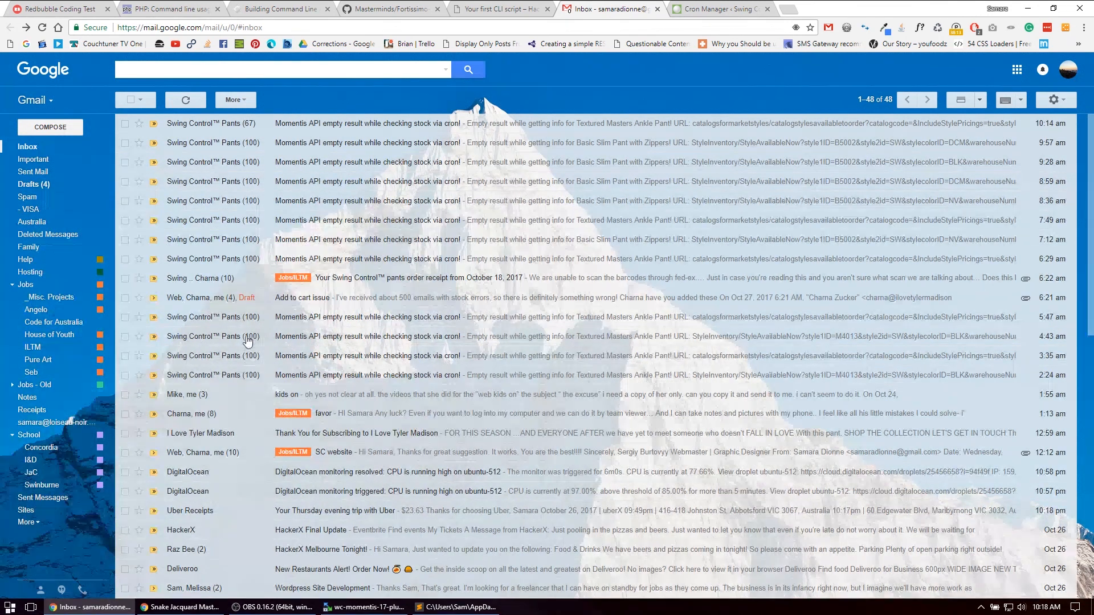
click(308, 149)
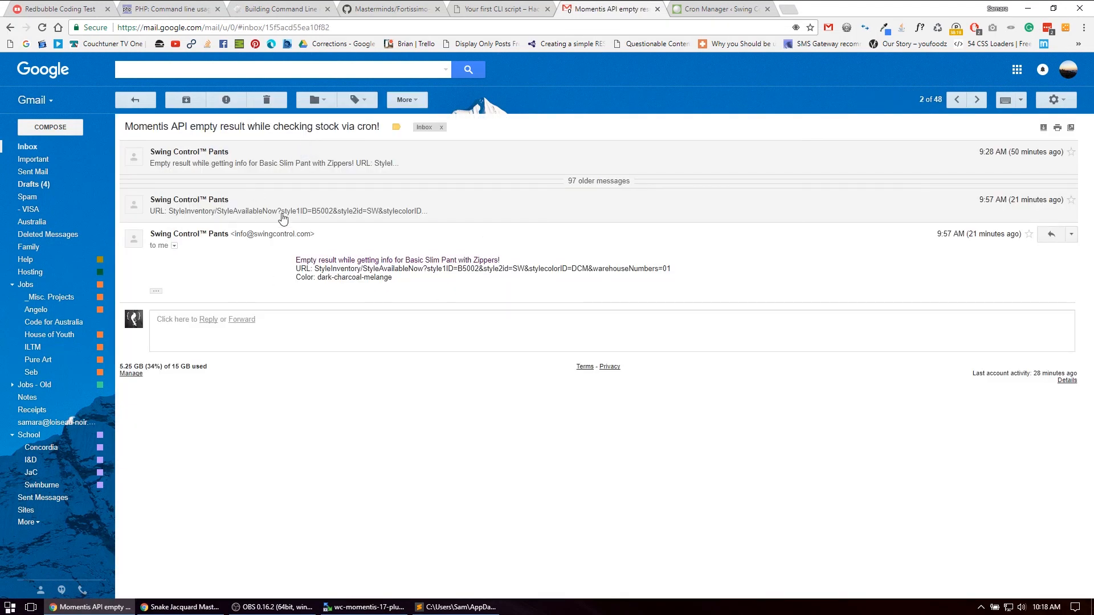
click(283, 216)
drag(288, 226, 377, 232)
click(339, 229)
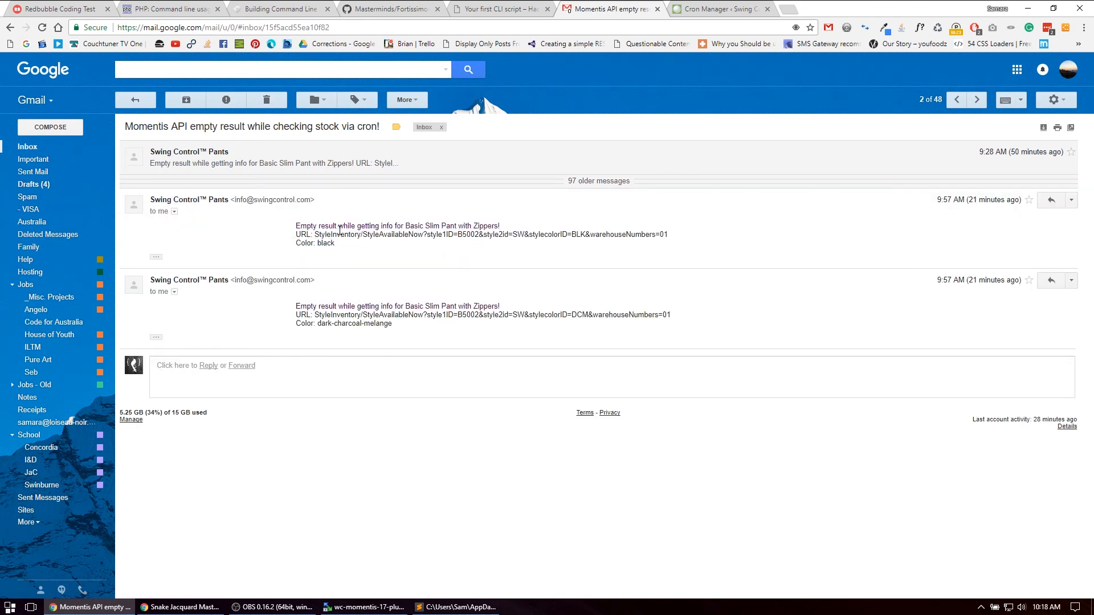
Examine the style IDs, color ID and warehouse number in the expanded message's stock request URL
drag(316, 235, 515, 235)
click(499, 233)
double_click(482, 234)
click(567, 235)
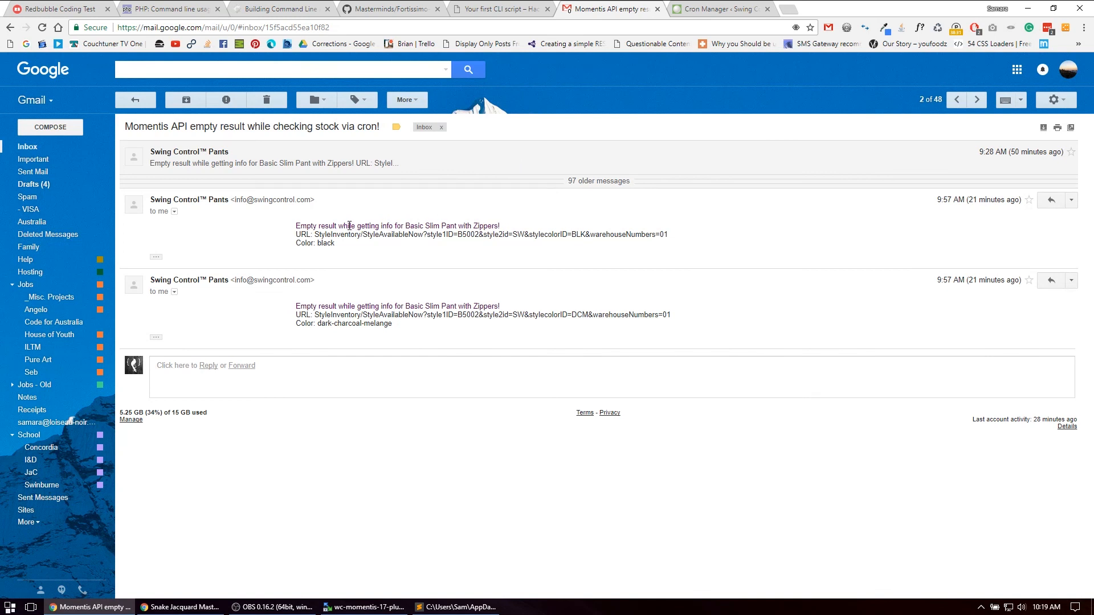